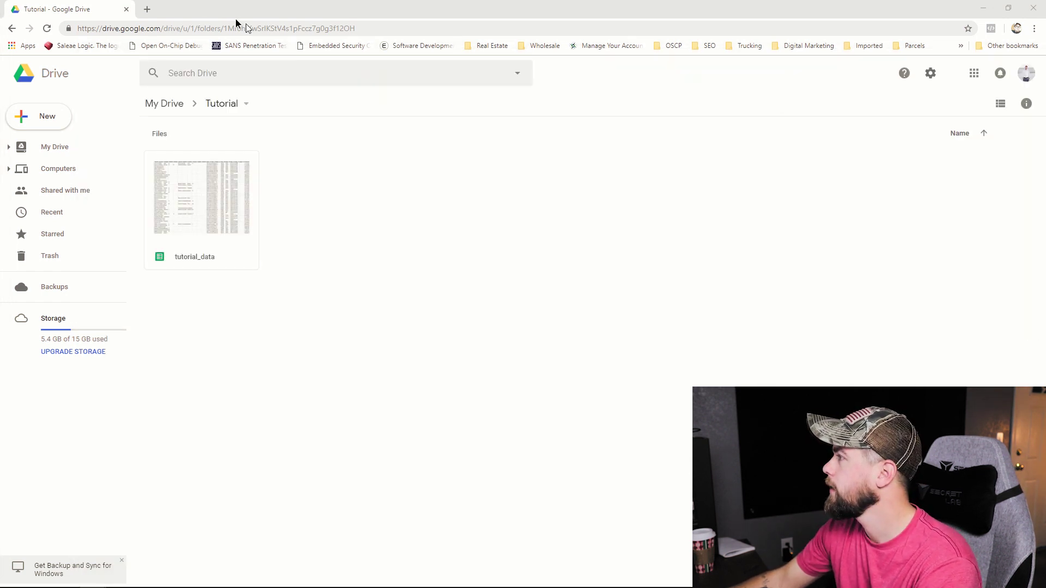
# View the Buyers folder inside Lists in the second Drive account, and close its browser tab.
pyautogui.moveTo(258, 28); pyautogui.dragTo(186, 9)
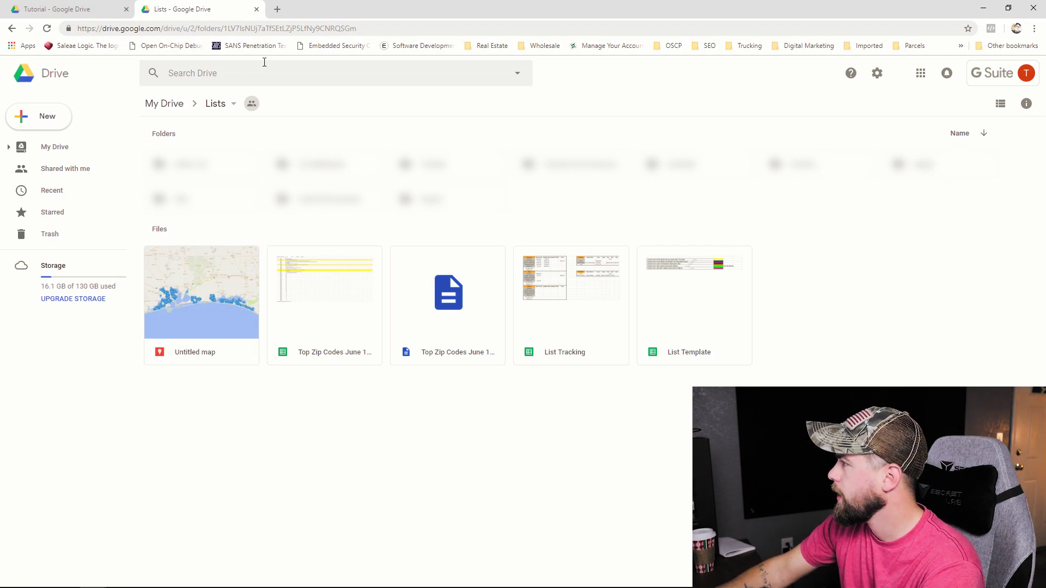
pyautogui.doubleClick(433, 202)
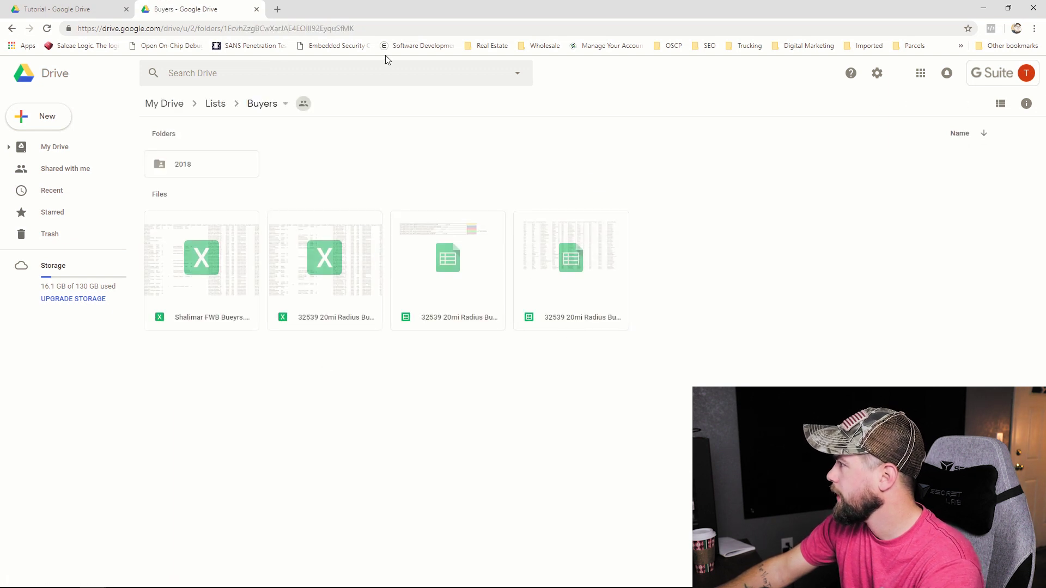
pyautogui.click(256, 10)
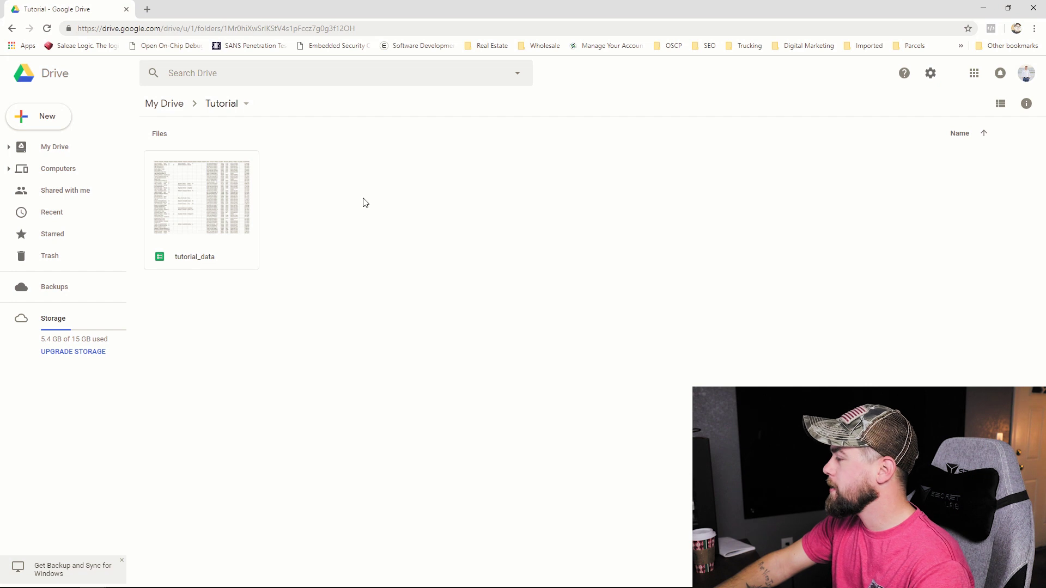
# Open the tutorial_data spreadsheet from the Tutorial folder and look over its first rows.
pyautogui.doubleClick(230, 196)
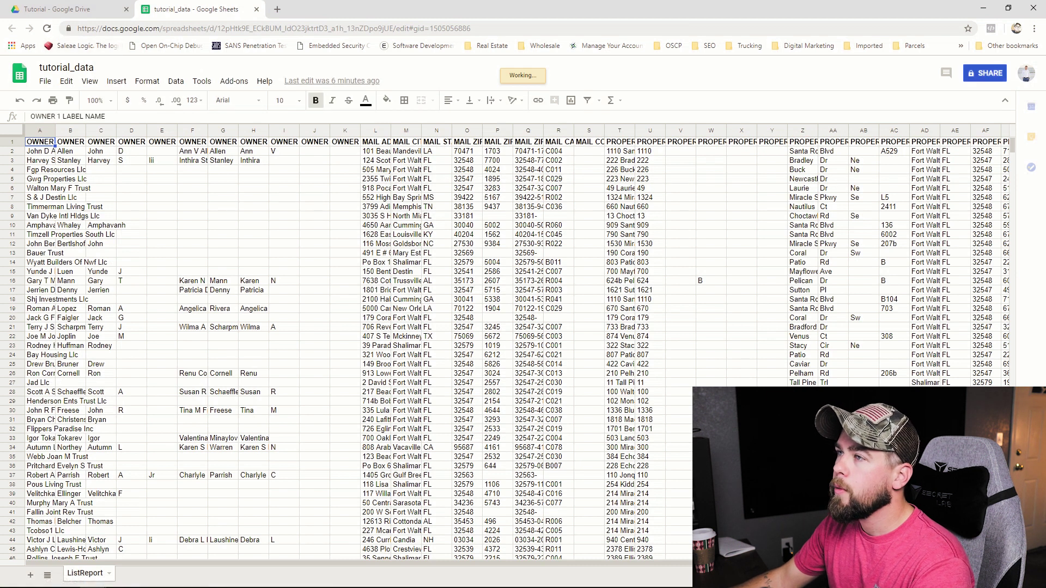
pyautogui.scroll(-1, 507, 349)
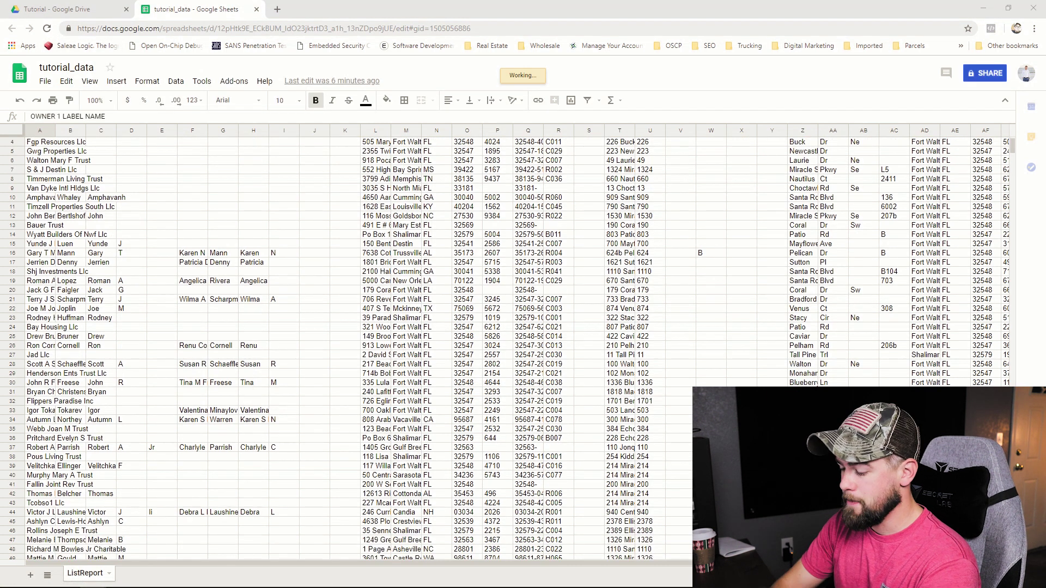
pyautogui.scroll(1, 507, 348)
pyautogui.click(101, 197)
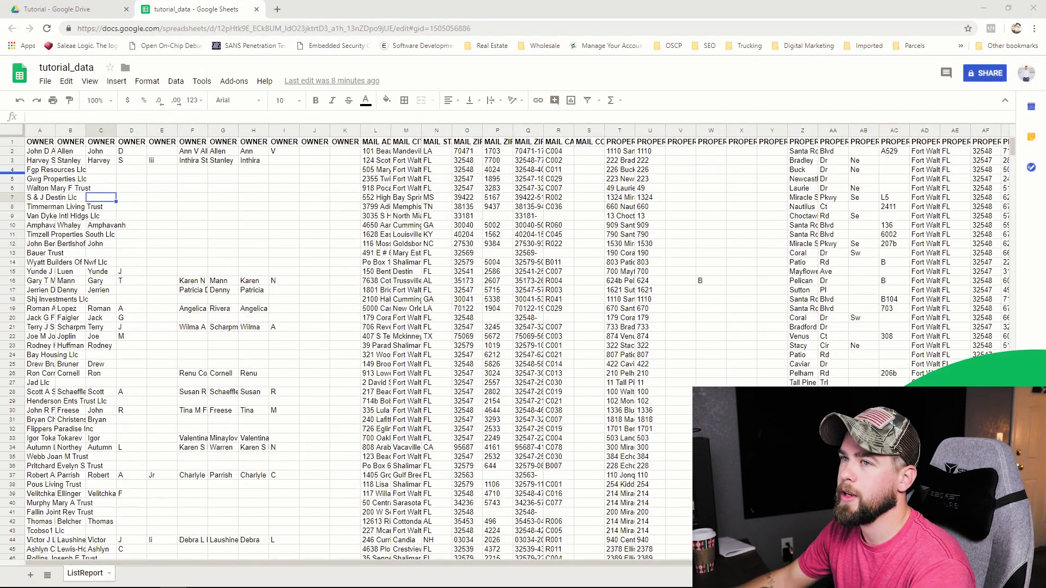
# Switch to Snipping Tool and maximize the window with the Step 2 - List Clean-Up snip.
pyautogui.hotkey('alt', 'Tab')
pyautogui.moveTo(490, 65); pyautogui.dragTo(268, 54)
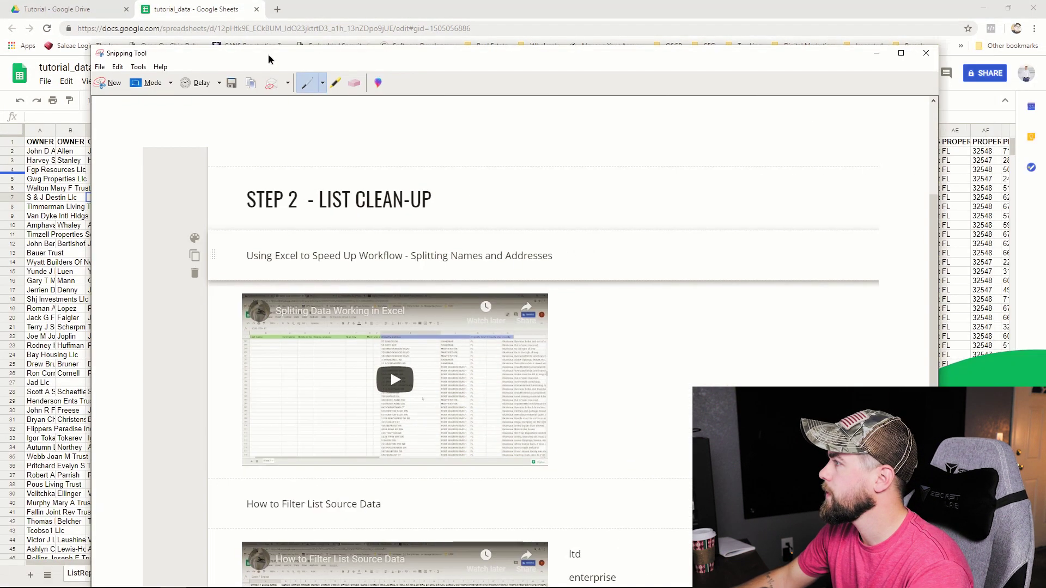
pyautogui.doubleClick(268, 54)
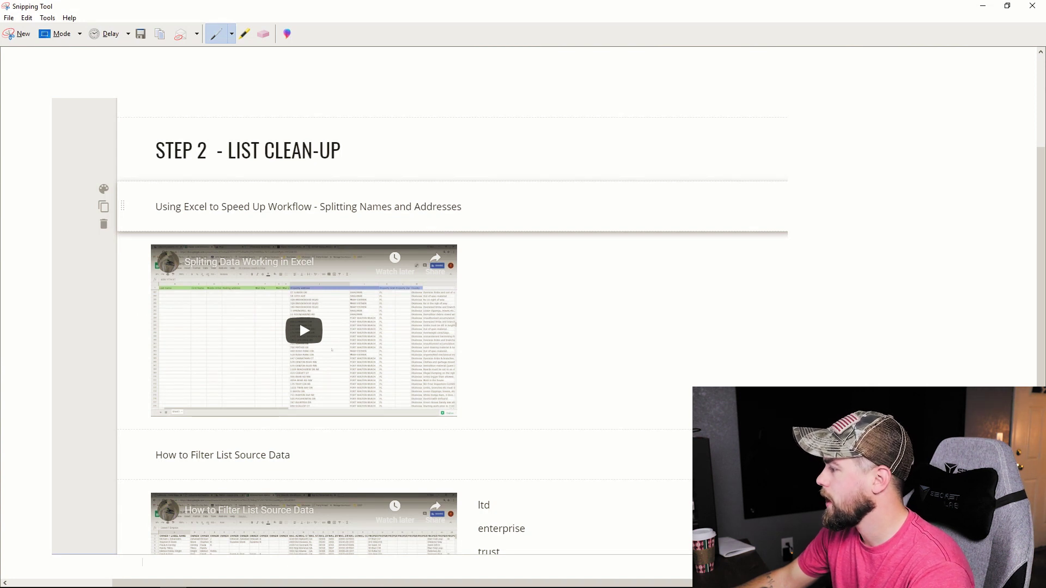
# Mark up the snip with freehand pen strokes around the headings and the words ltd, enterprise and trust, and close it without saving.
pyautogui.moveTo(484, 145)
pyautogui.mouseDown()
pyautogui.moveTo(239, 450)
pyautogui.moveTo(498, 70)
pyautogui.mouseUp()
pyautogui.moveTo(300, 406)
pyautogui.mouseDown()
pyautogui.moveTo(51, 577)
pyautogui.moveTo(365, 267)
pyautogui.mouseUp()
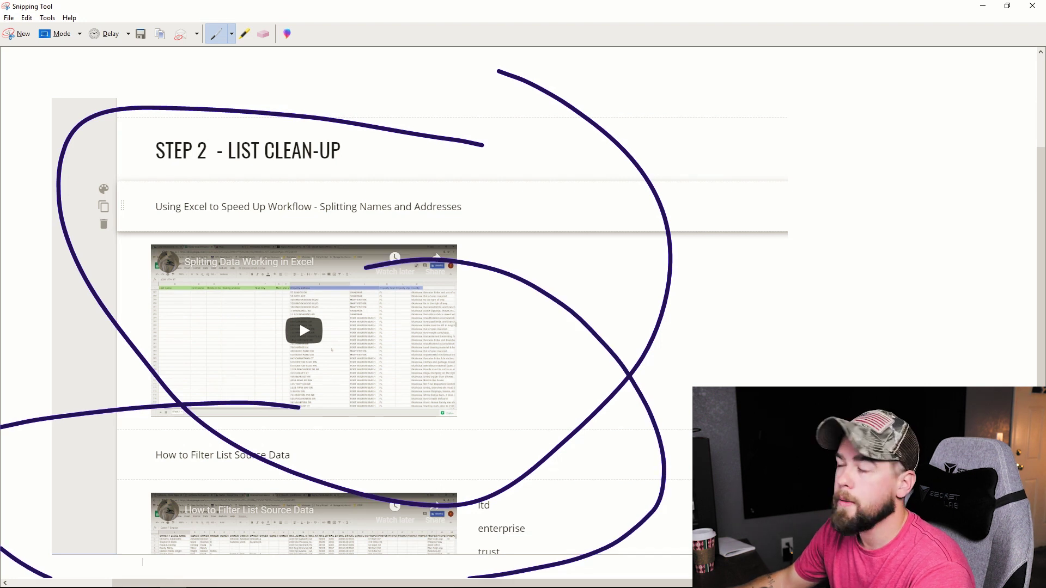
pyautogui.moveTo(547, 517)
pyautogui.mouseDown()
pyautogui.moveTo(468, 529)
pyautogui.moveTo(459, 545)
pyautogui.mouseUp()
pyautogui.moveTo(507, 510); pyautogui.dragTo(418, 513)
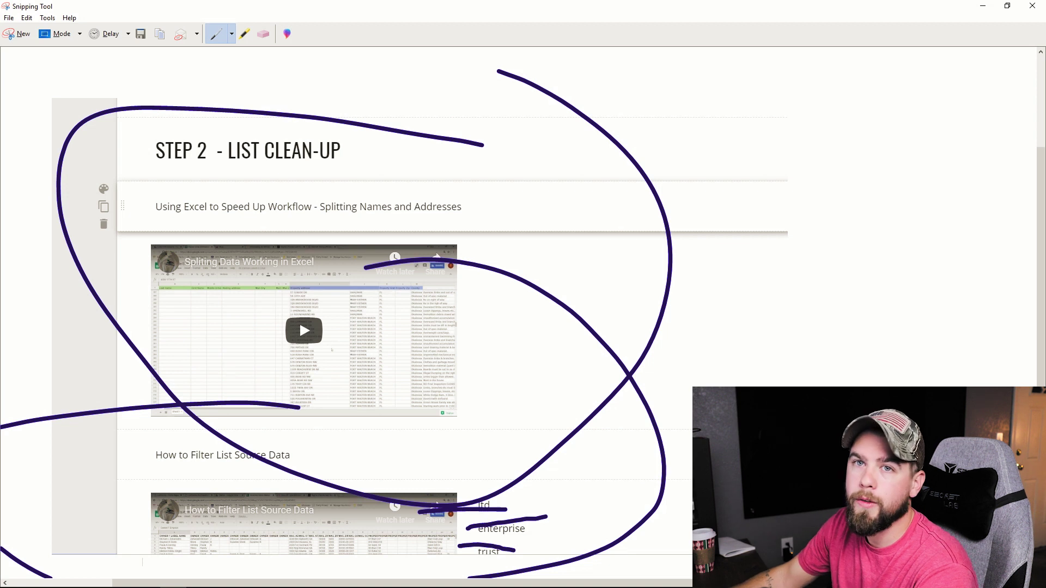
pyautogui.click(1033, 5)
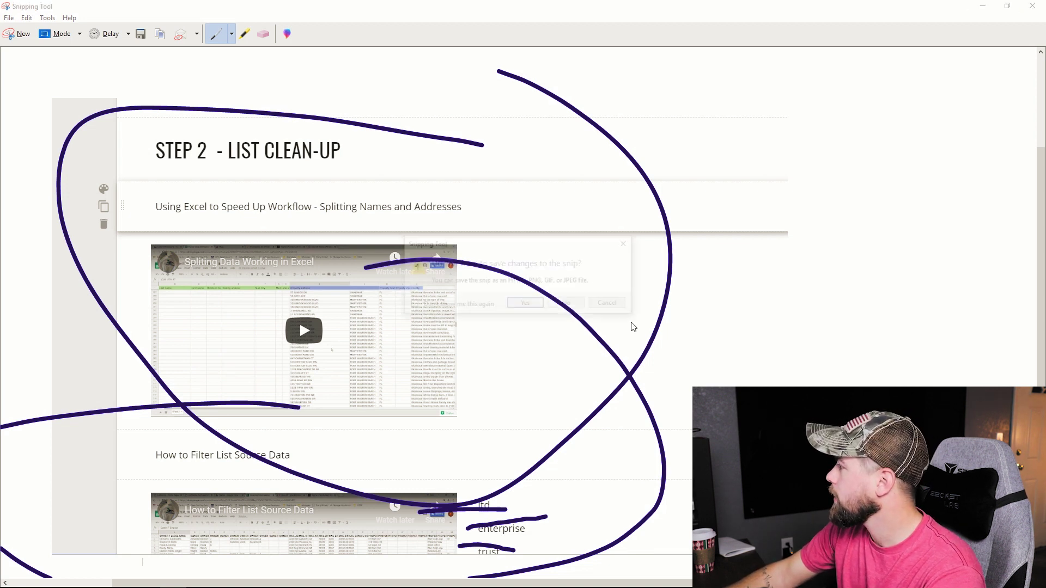
pyautogui.click(567, 304)
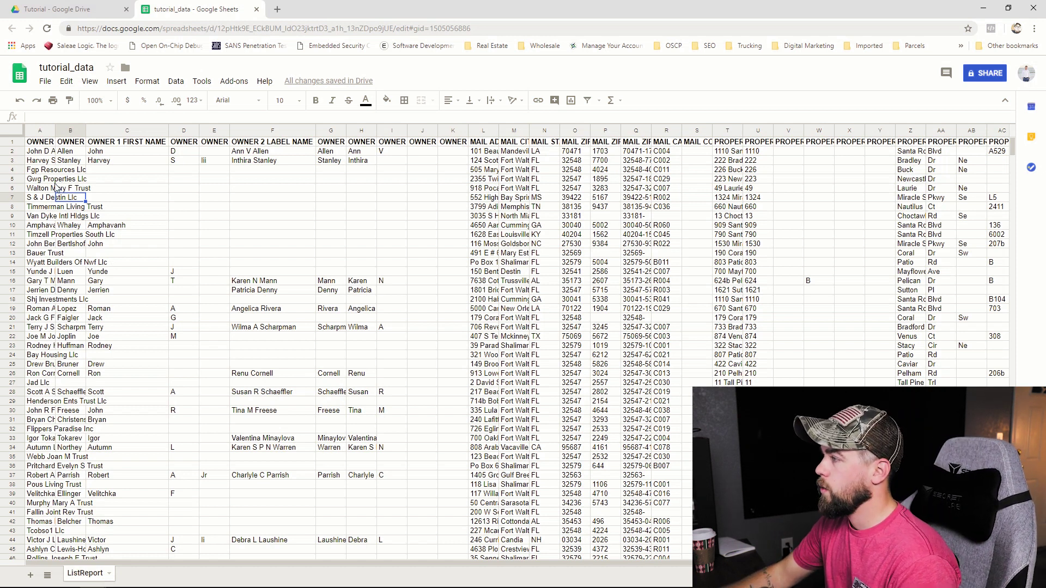
# Check the Owner 1 First Name column for blank cells beside company and trust owners.
pyautogui.click(49, 200)
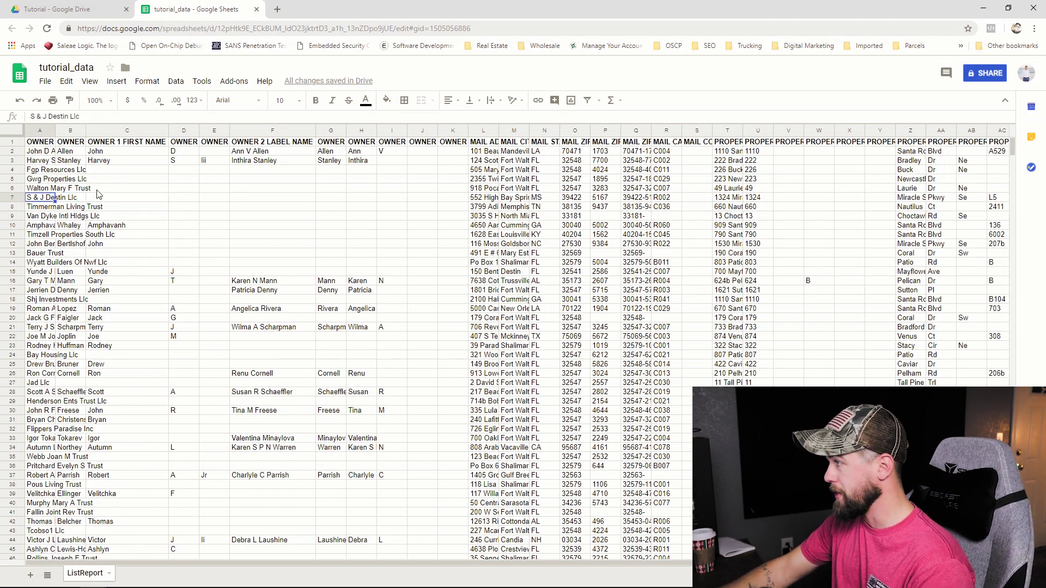
pyautogui.click(114, 132)
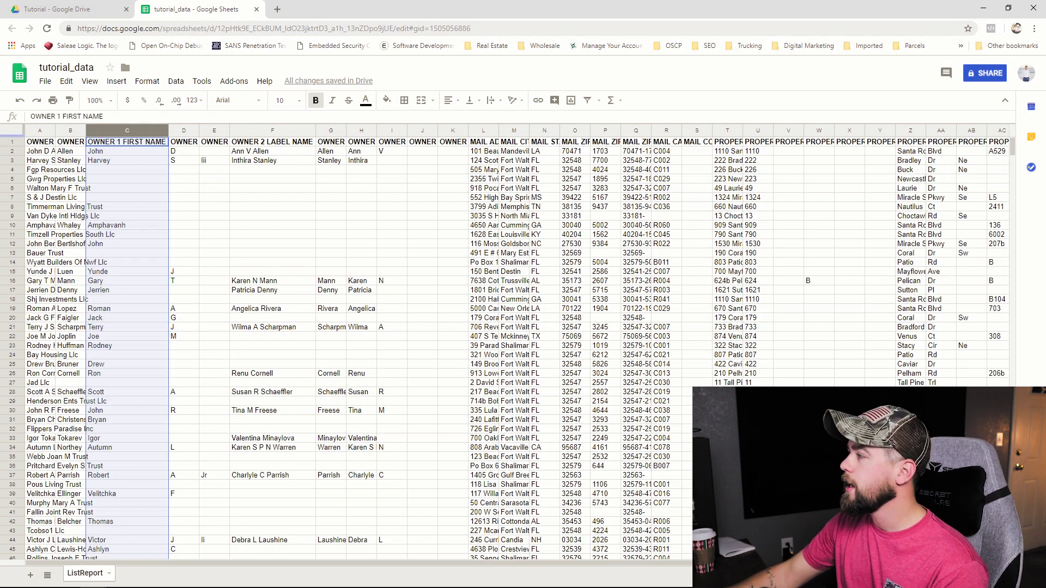
pyautogui.click(214, 180)
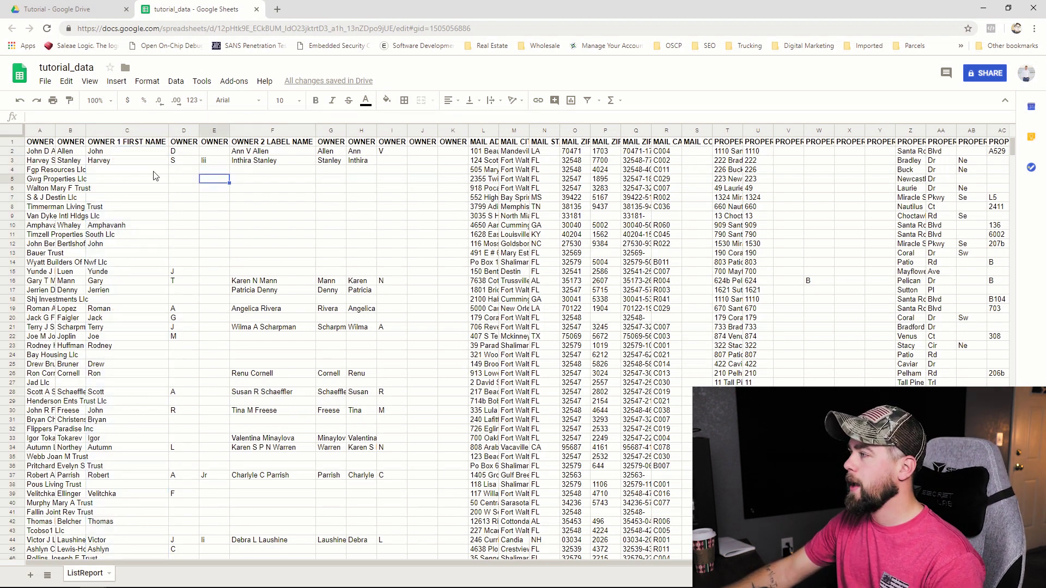
pyautogui.click(140, 170)
pyautogui.moveTo(141, 184); pyautogui.dragTo(143, 195)
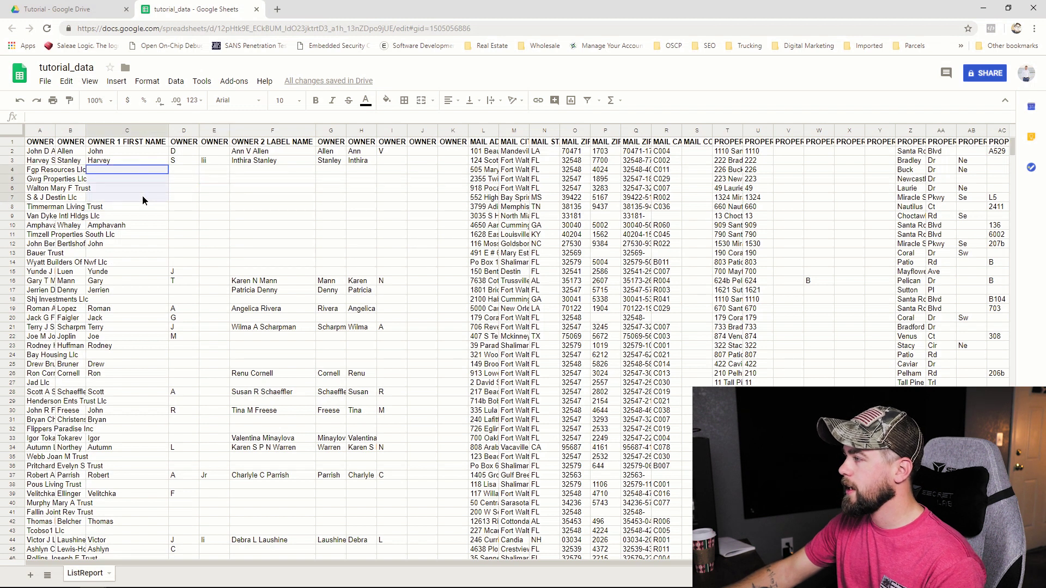
pyautogui.click(122, 254)
pyautogui.click(114, 300)
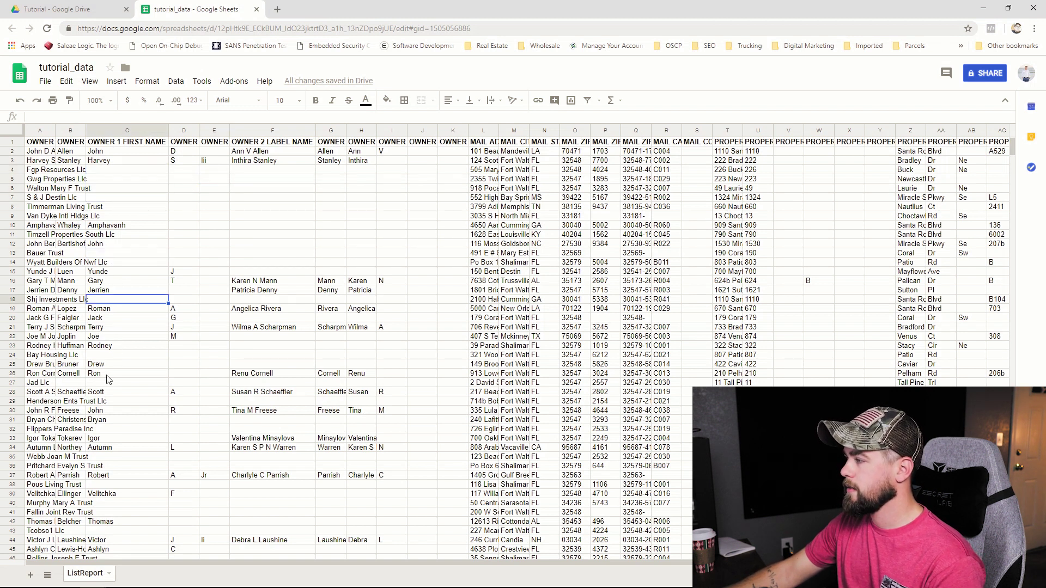
pyautogui.hotkey('ctrl', 'z')
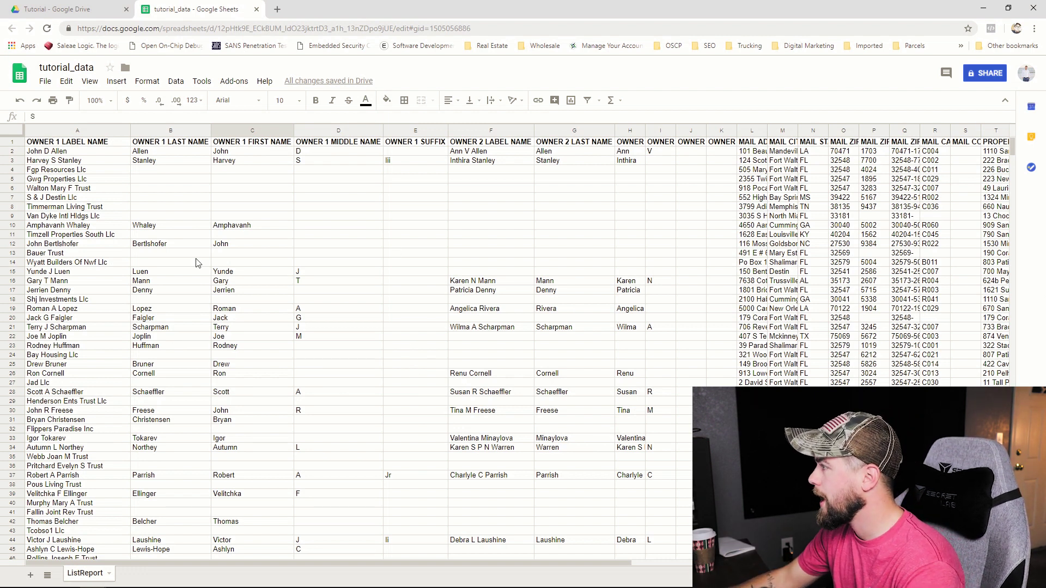
pyautogui.click(336, 134)
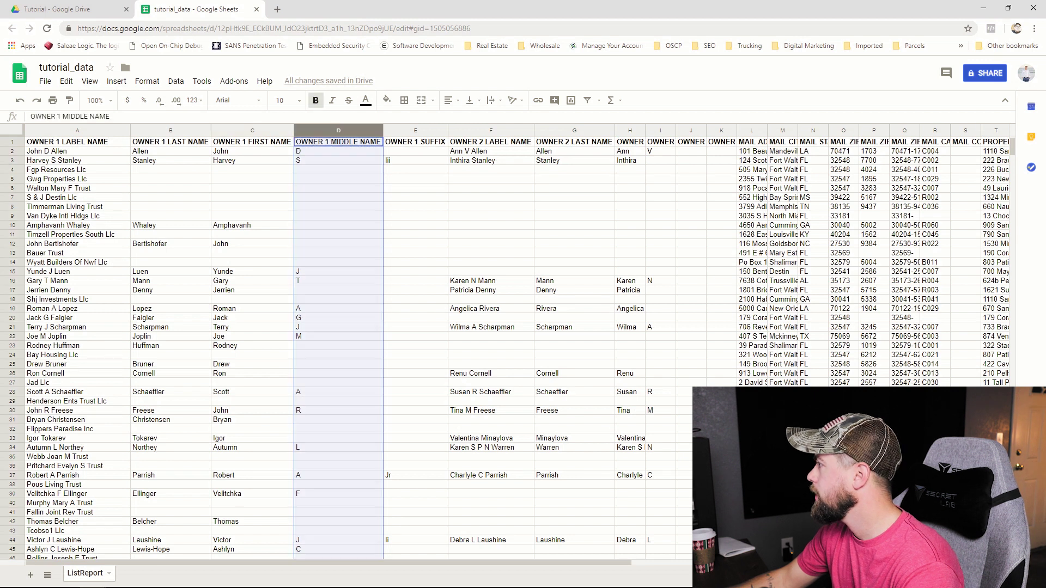
pyautogui.moveTo(721, 136); pyautogui.dragTo(721, 136)
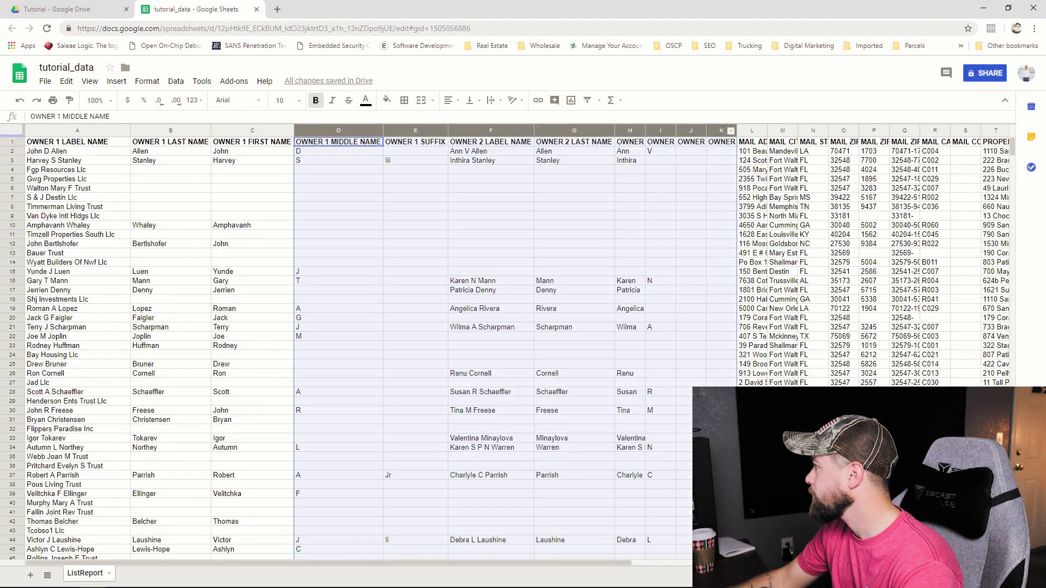
pyautogui.rightClick(661, 131)
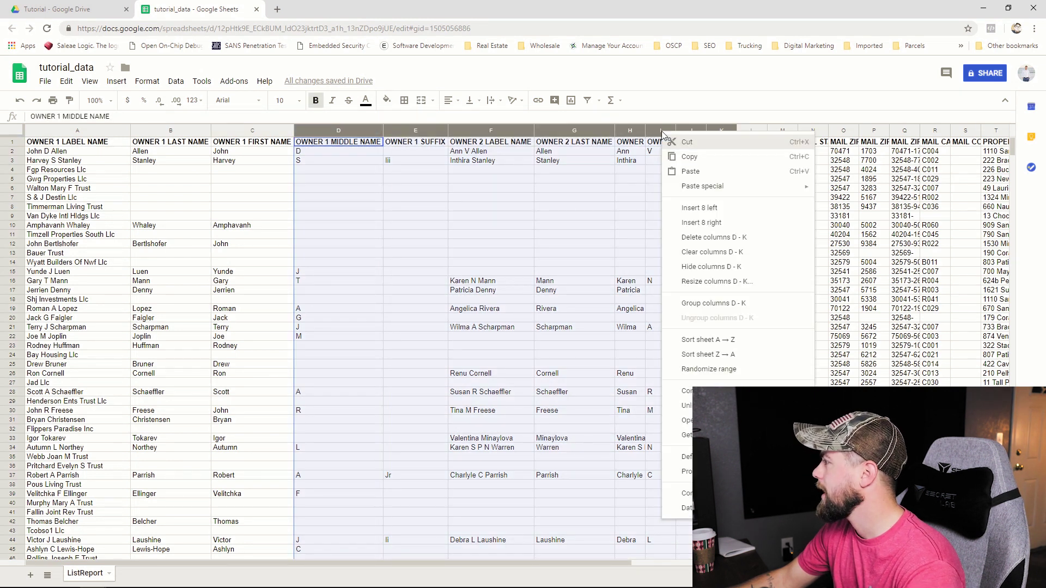
pyautogui.click(437, 152)
# Delete columns D through K, from Owner 1 Middle Name through the last owner name field.
pyautogui.click(343, 133)
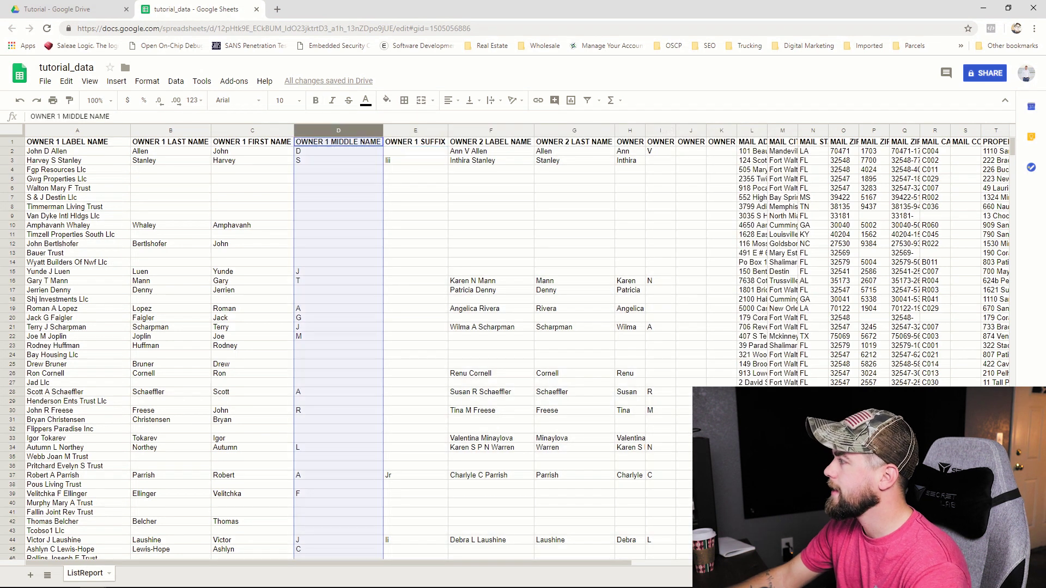
pyautogui.keyDown('shift'); pyautogui.click(727, 132); pyautogui.keyUp('shift')
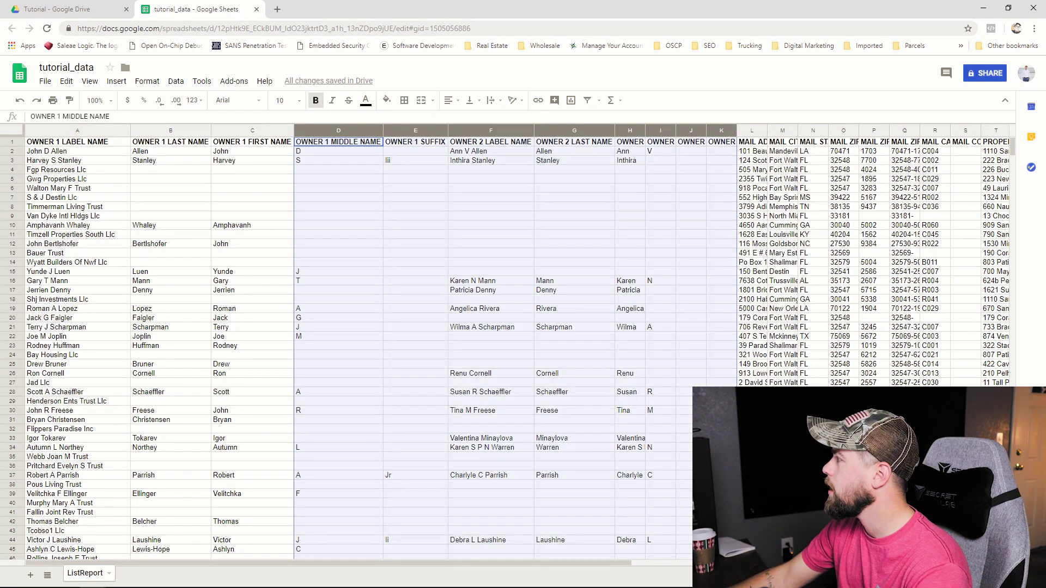
pyautogui.rightClick(674, 132)
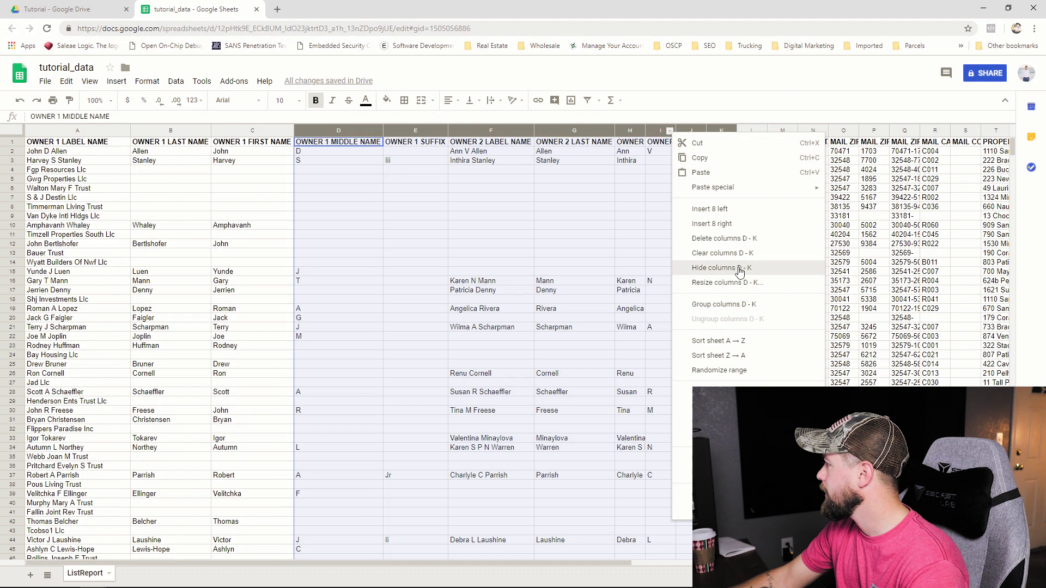
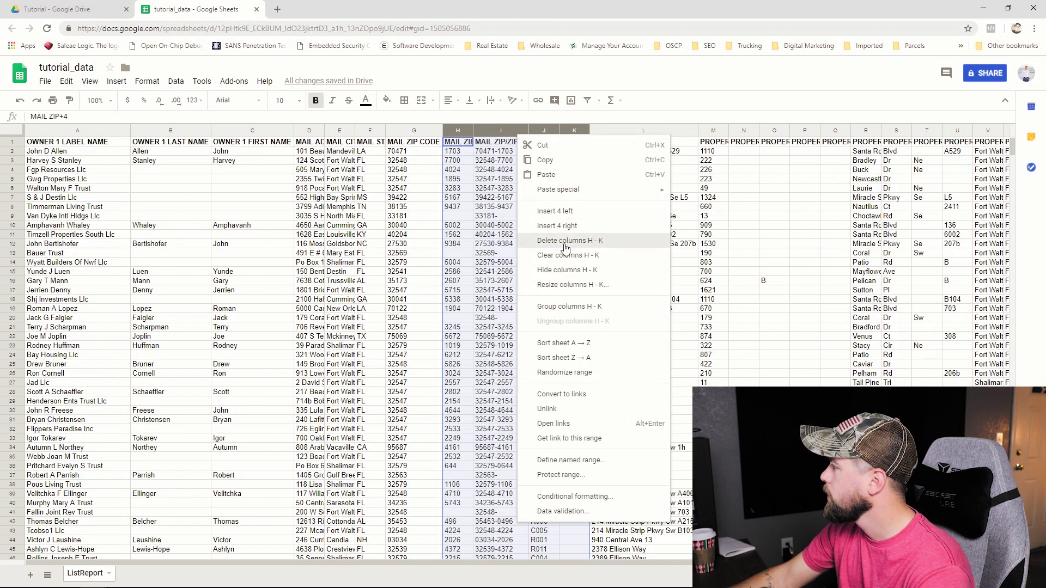
# Delete the surplus mail columns H–K starting at Mail ZIP+4, and the split property address columns I–Q starting at Property House Number.
pyautogui.click(565, 241)
pyautogui.click(564, 207)
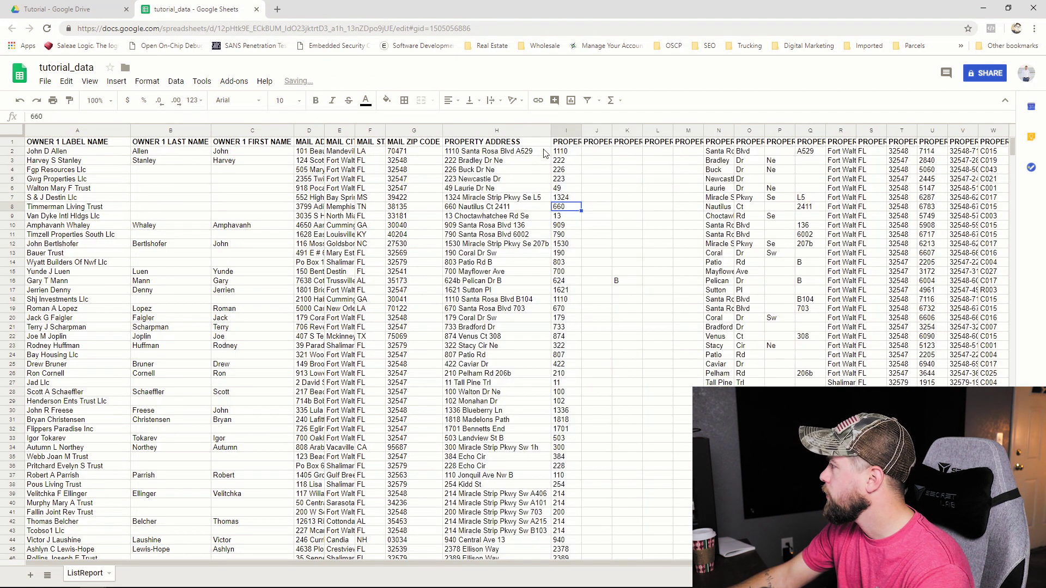
pyautogui.click(565, 132)
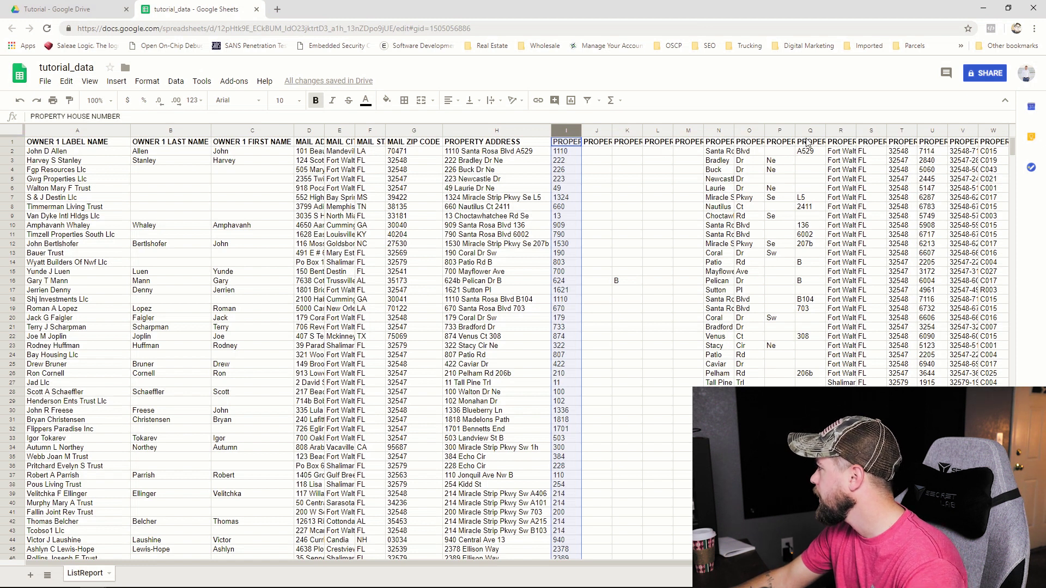
pyautogui.keyDown('shift'); pyautogui.click(810, 131); pyautogui.keyUp('shift')
pyautogui.rightClick(809, 132)
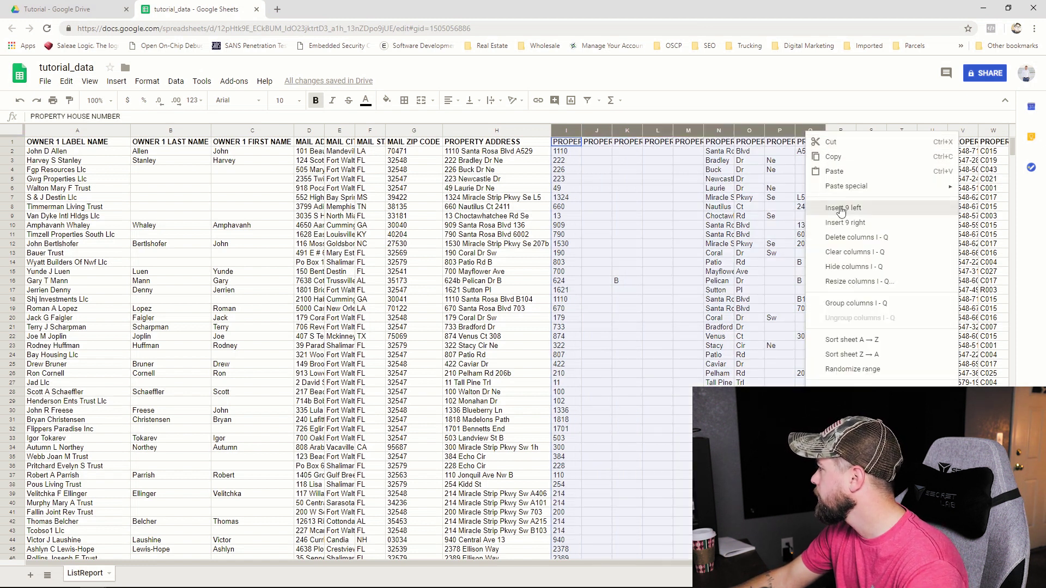
pyautogui.click(849, 238)
pyautogui.click(657, 207)
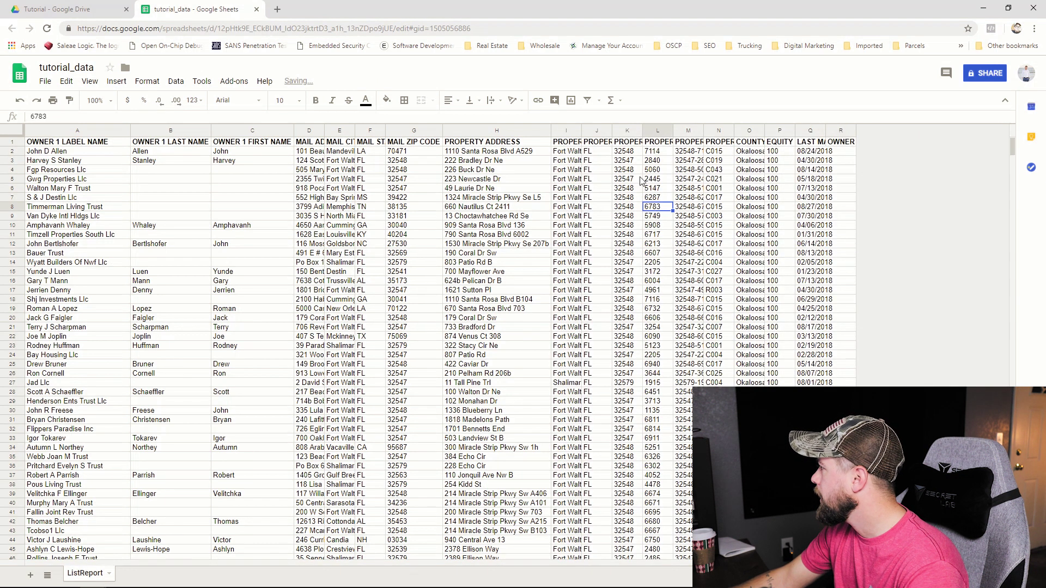
# Delete columns L through N, starting at Property ZIP+4.
pyautogui.click(657, 131)
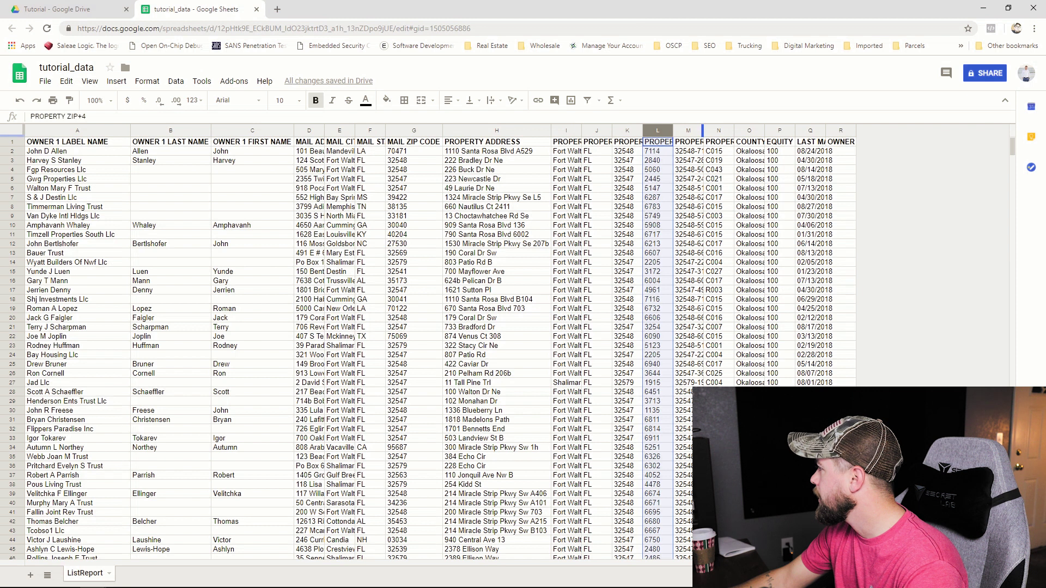
pyautogui.keyDown('shift'); pyautogui.click(718, 134); pyautogui.keyUp('shift')
pyautogui.rightClick(718, 134)
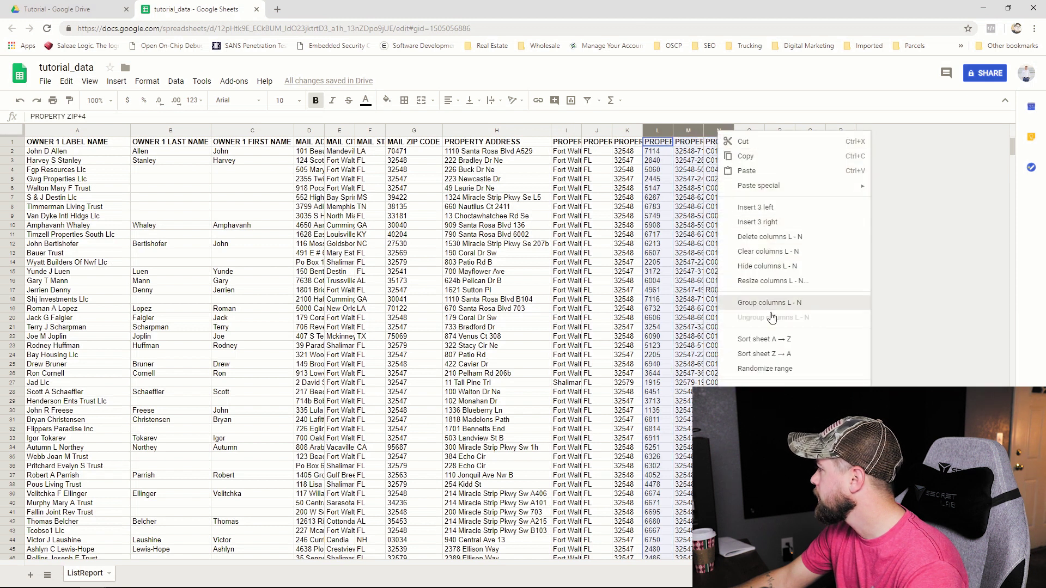
pyautogui.click(771, 237)
pyautogui.click(711, 179)
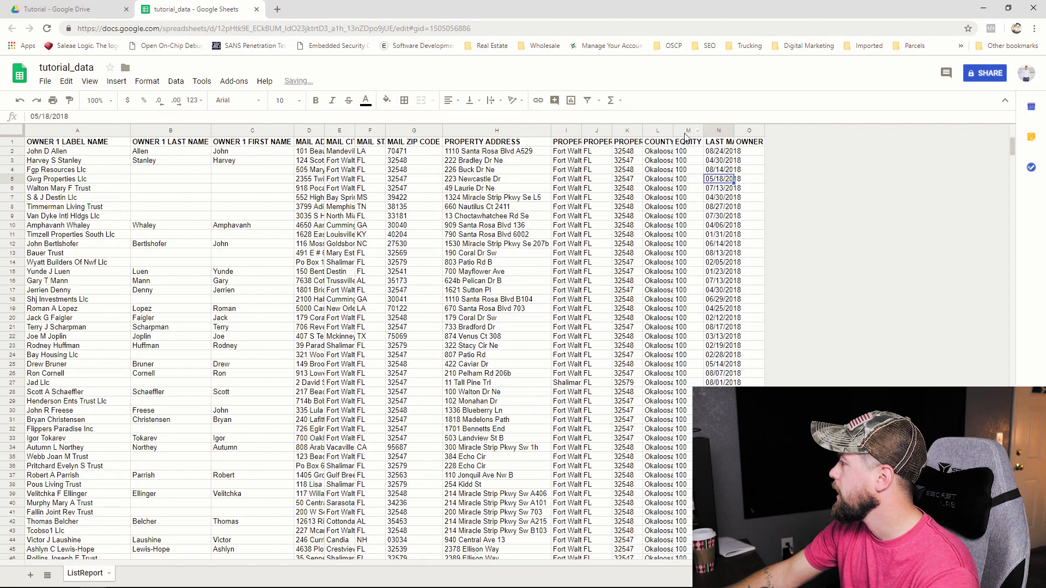
# Delete columns M through O, starting at Equity (%).
pyautogui.click(688, 131)
pyautogui.keyDown('shift'); pyautogui.click(749, 132); pyautogui.keyUp('shift')
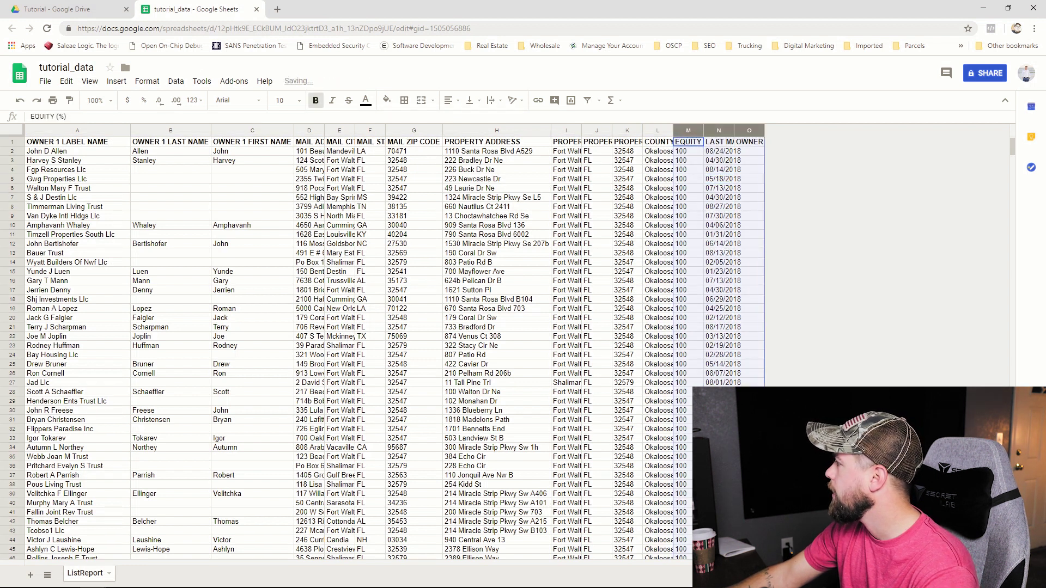
pyautogui.rightClick(742, 132)
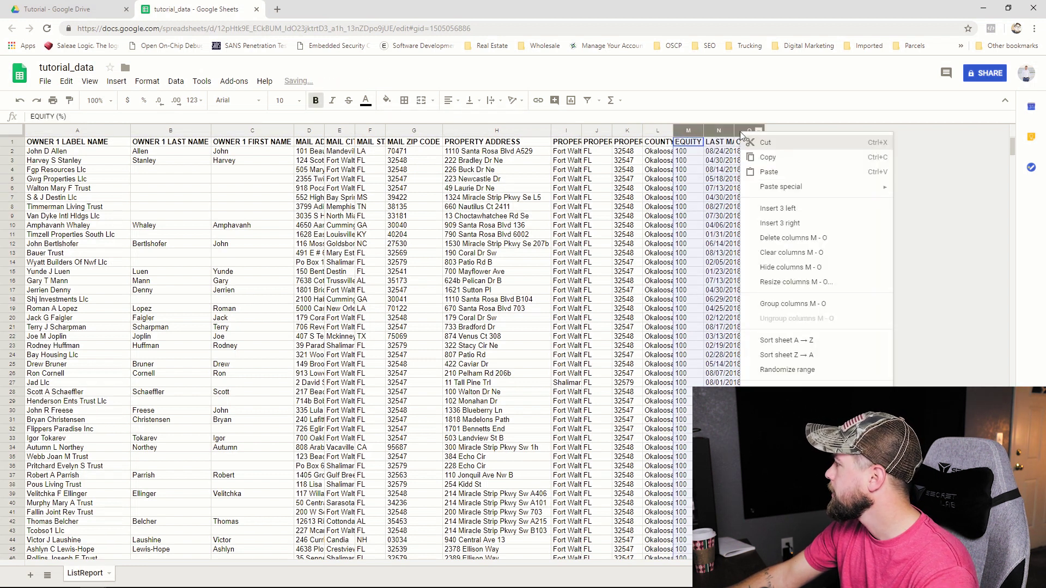
pyautogui.click(789, 238)
# Insert a column after County and move the Owner 1 Label Name column into it.
pyautogui.rightClick(658, 132)
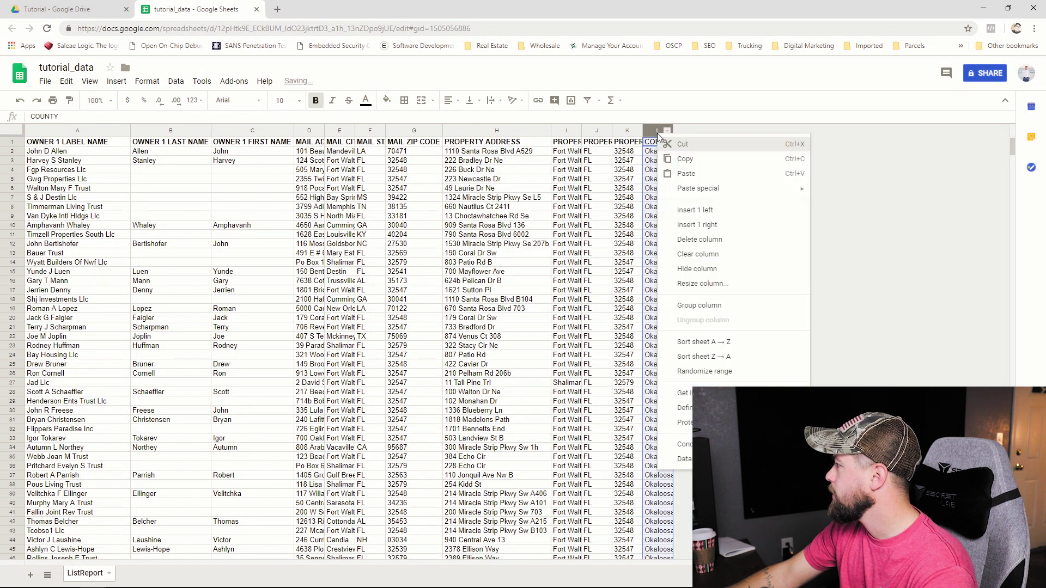
pyautogui.click(718, 225)
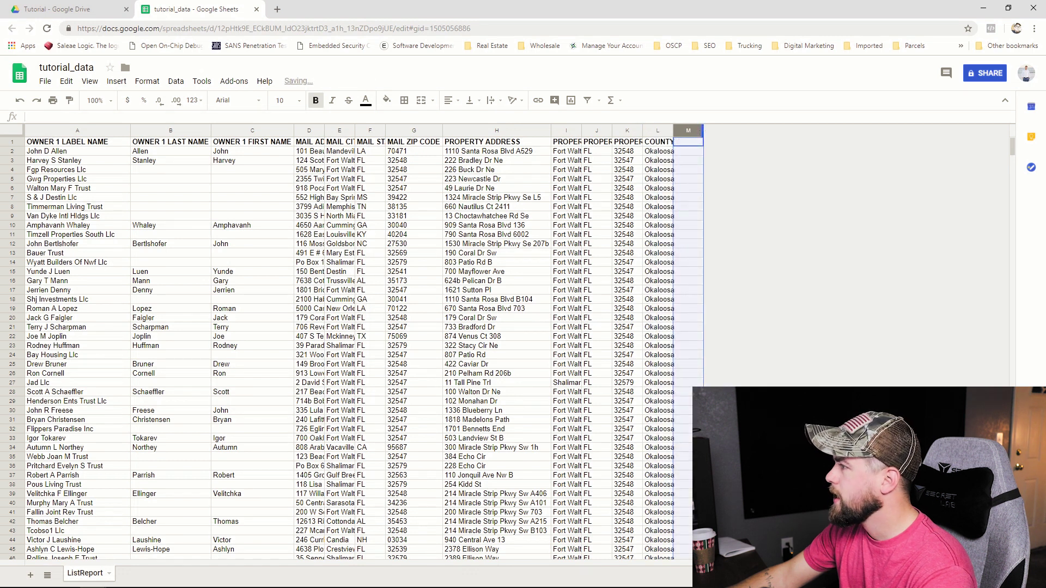
pyautogui.click(81, 132)
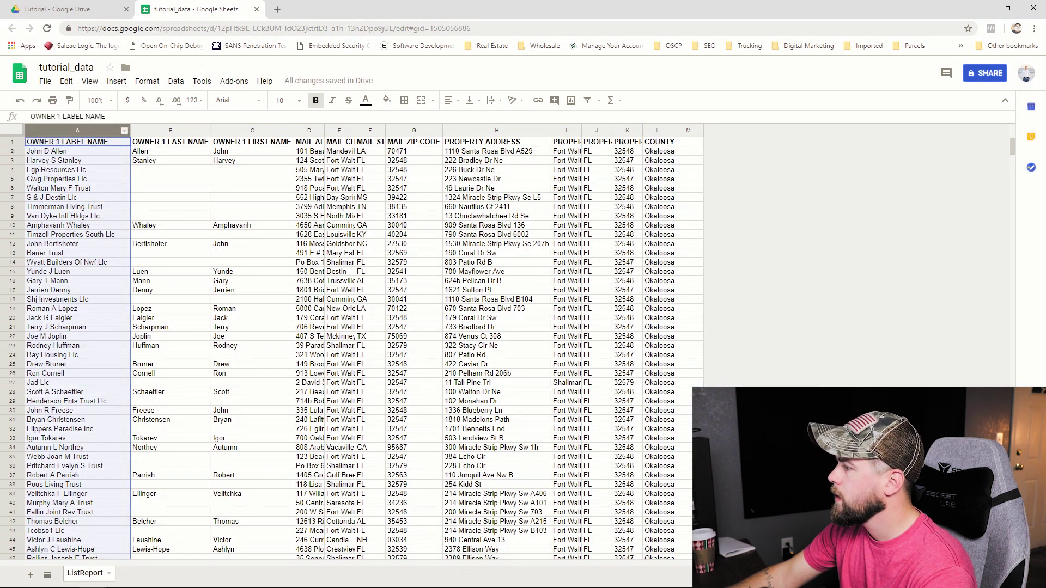
pyautogui.rightClick(80, 132)
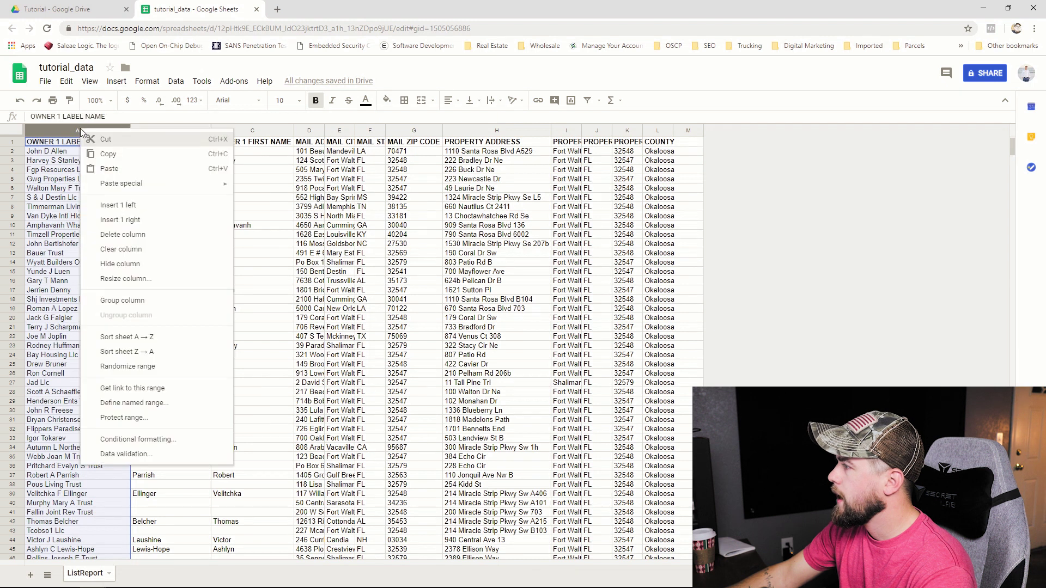
pyautogui.click(105, 142)
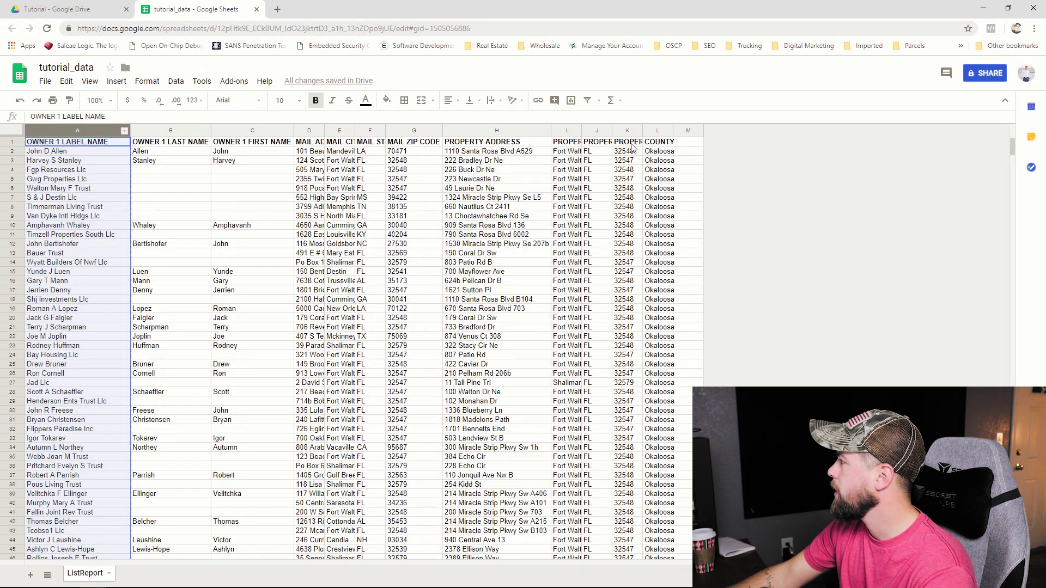
pyautogui.click(688, 131)
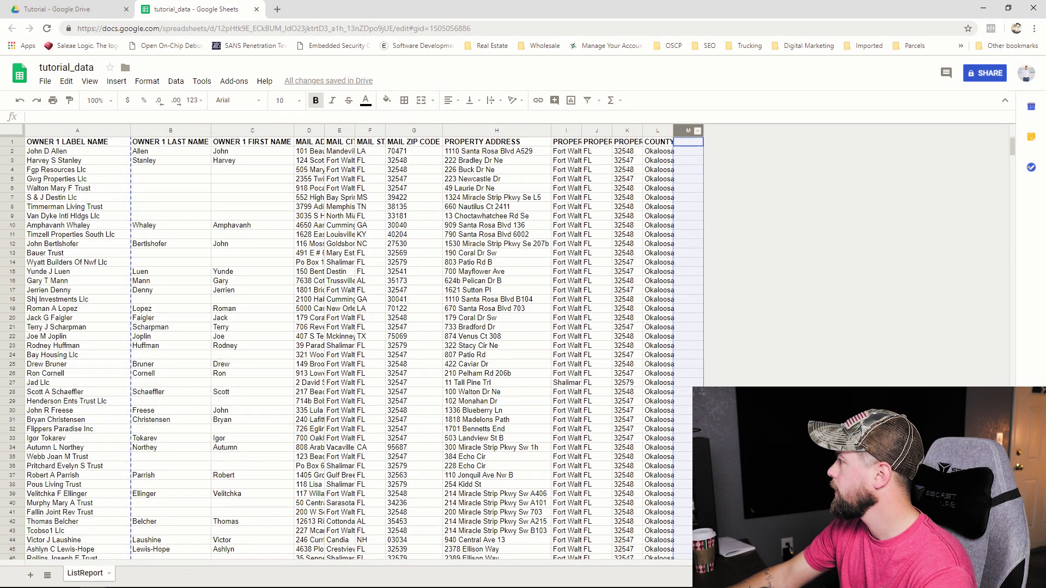
pyautogui.hotkey('ctrl', 'v')
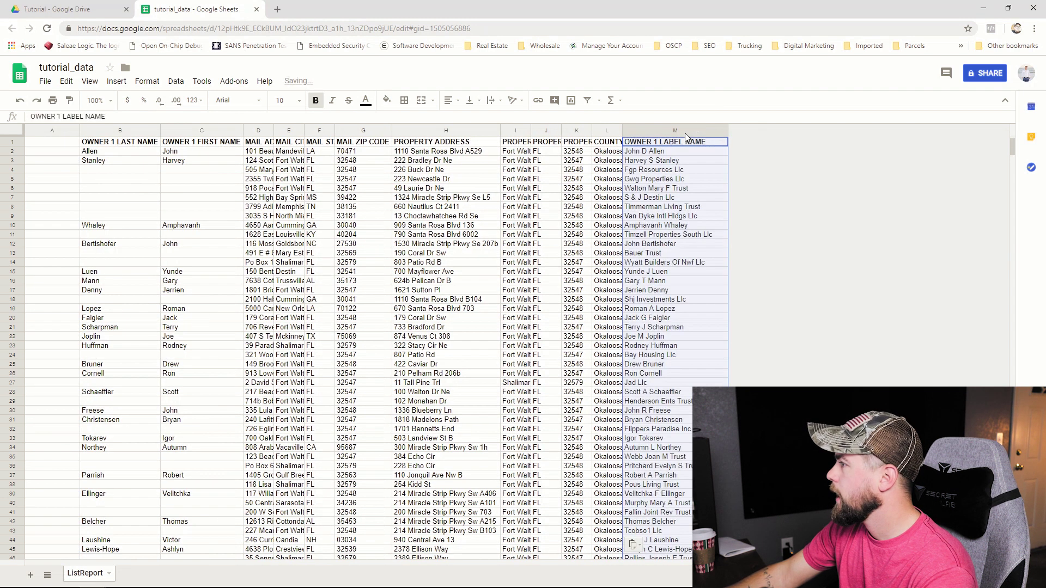
# Delete the empty column A.
pyautogui.rightClick(41, 132)
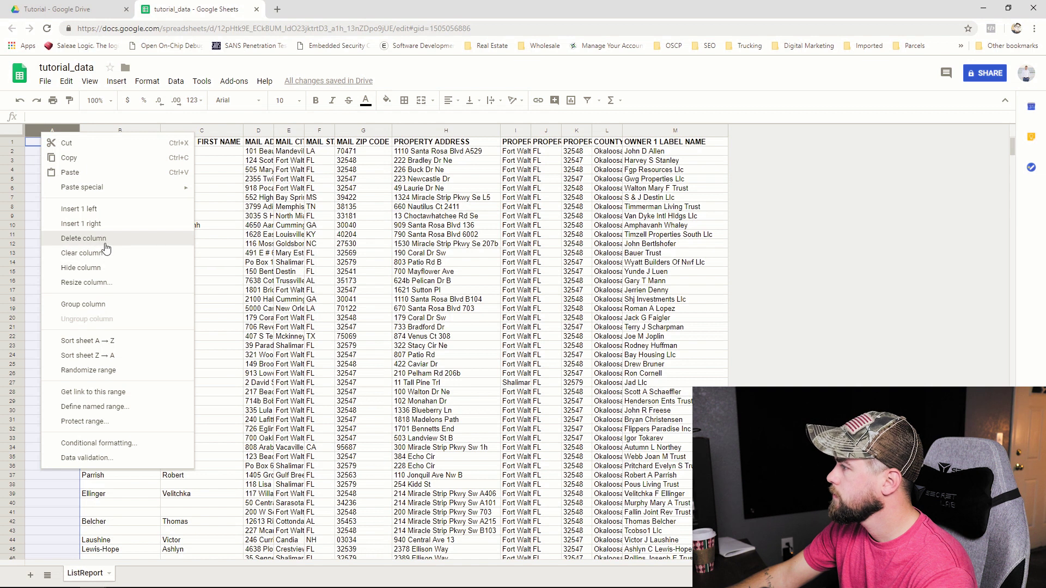
pyautogui.click(83, 239)
pyautogui.click(598, 172)
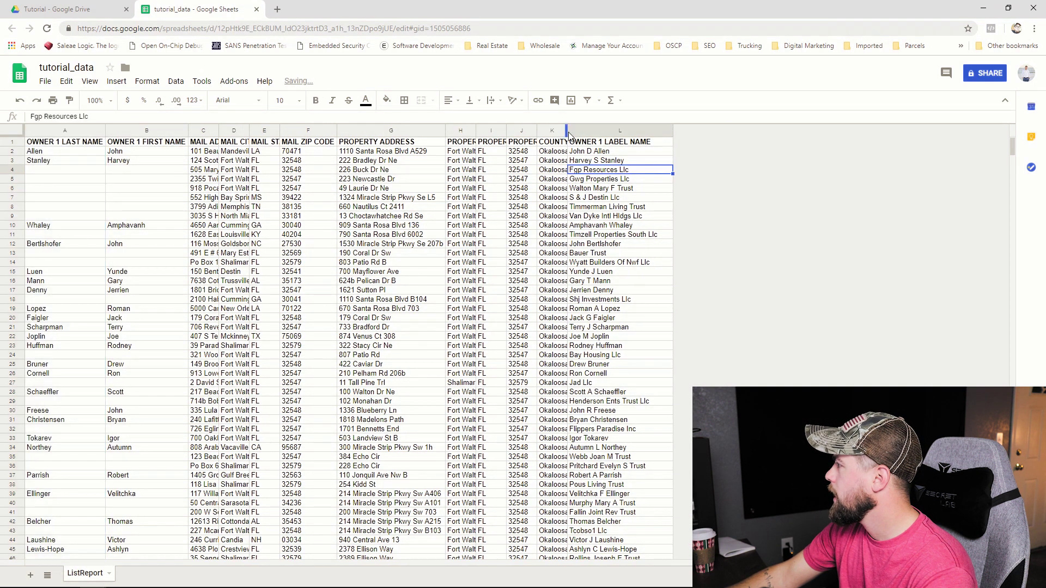
# Change the header of the moved Owner 1 Label Name column to Notes.
pyautogui.moveTo(621, 146); pyautogui.dragTo(625, 147)
pyautogui.click(626, 151)
pyautogui.press('Up')
pyautogui.write('Notes')
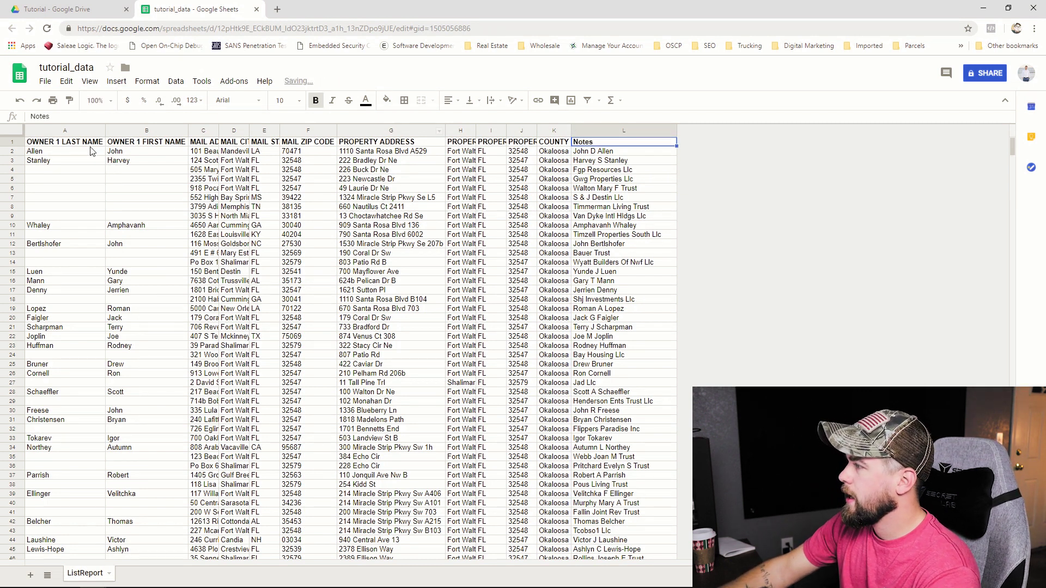
# Replace the header row from A1 with the copied template headings, First Name through Notes.
pyautogui.click(82, 142)
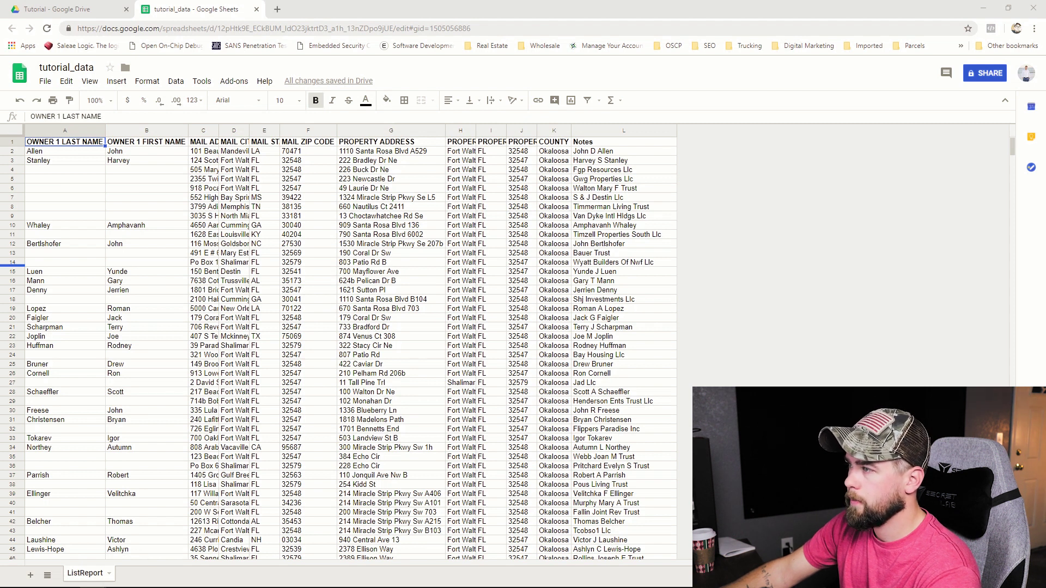
pyautogui.click(69, 132)
pyautogui.click(65, 143)
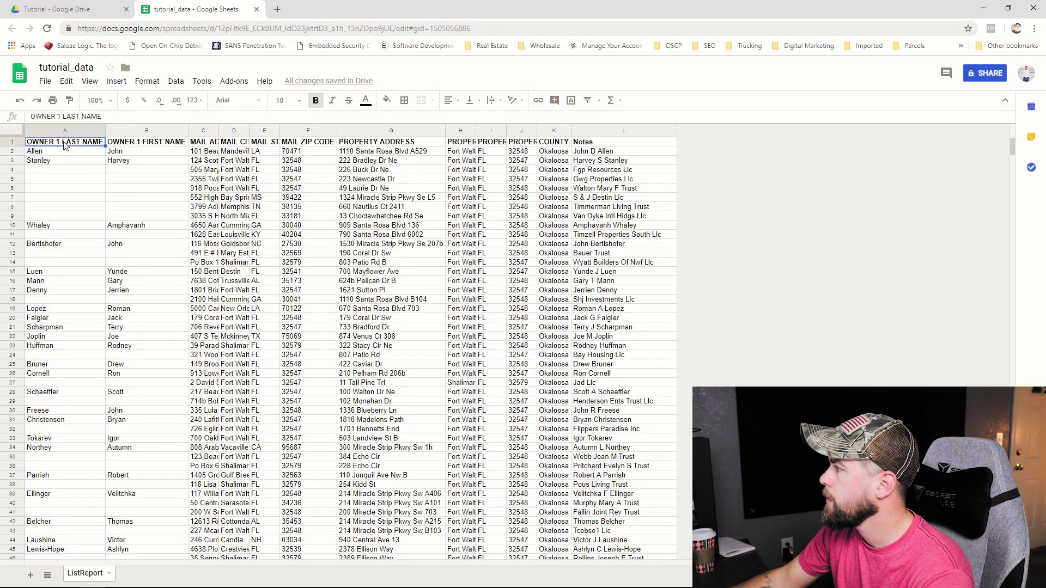
pyautogui.hotkey('ctrl', 'v')
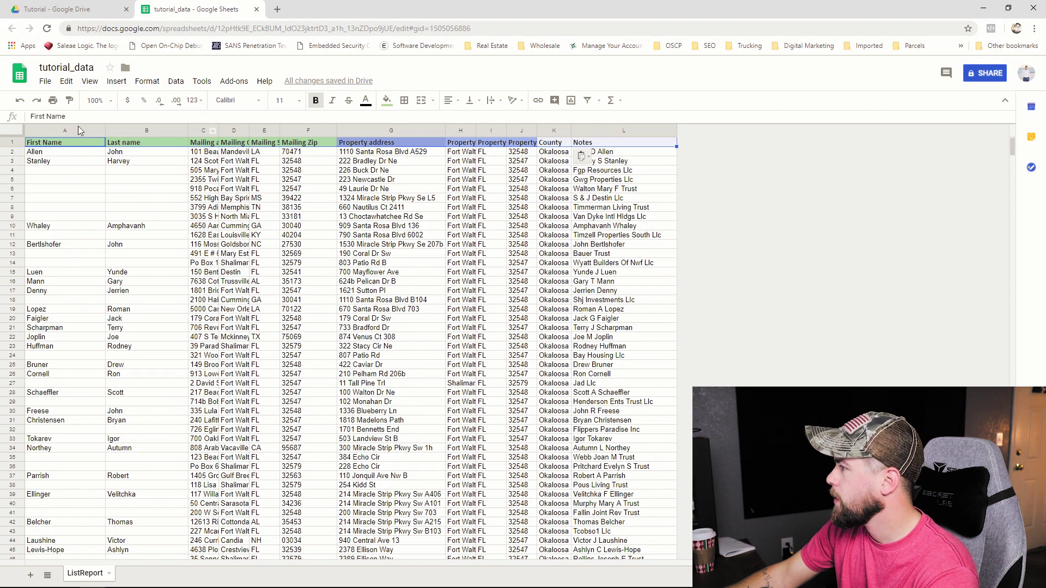
# Fit the width of all columns on the sheet to their contents.
pyautogui.click(14, 133)
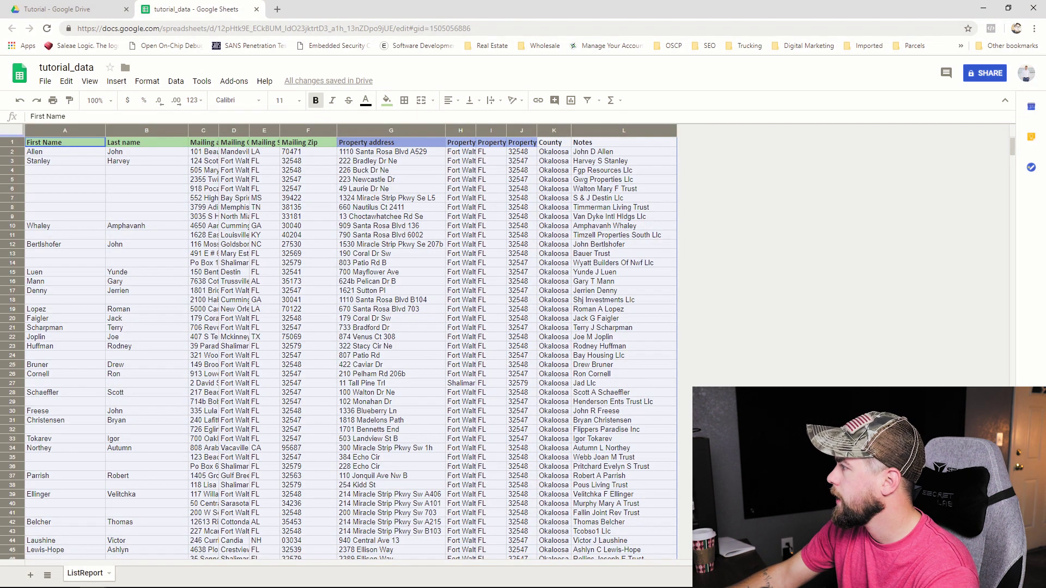
pyautogui.moveTo(278, 133); pyautogui.dragTo(278, 133)
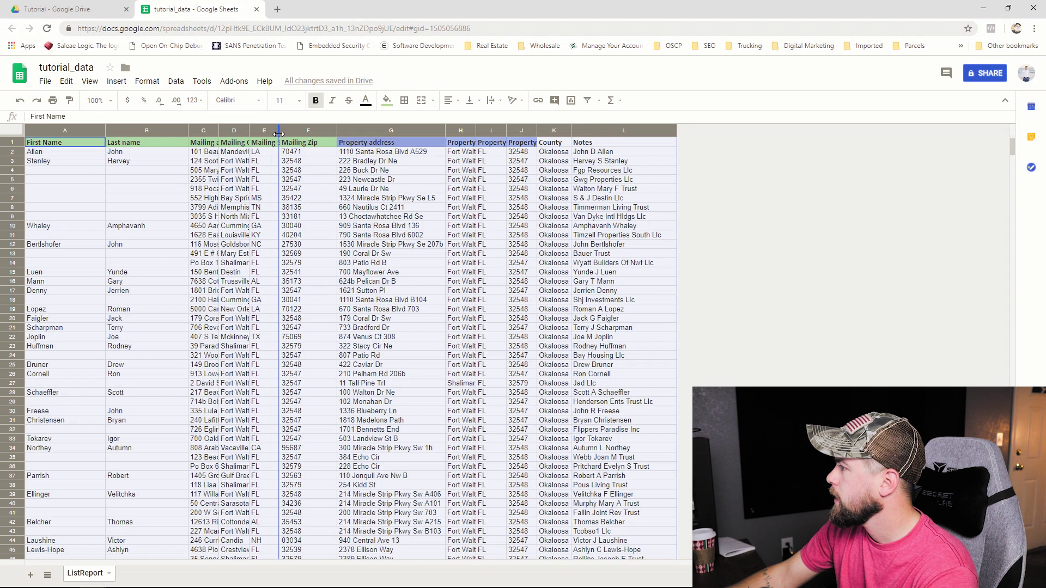
pyautogui.doubleClick(278, 133)
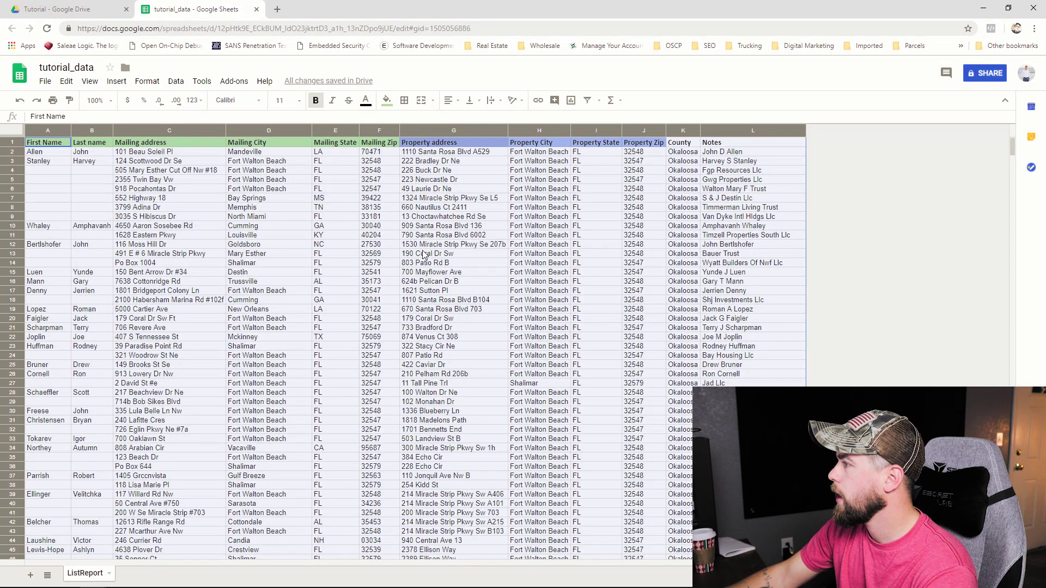
pyautogui.click(424, 253)
# Correct the first two headers, entering "Last Name" in A1 and "Fist Name" in B1.
pyautogui.click(38, 145)
pyautogui.write('Last Name')
pyautogui.press('Tab')
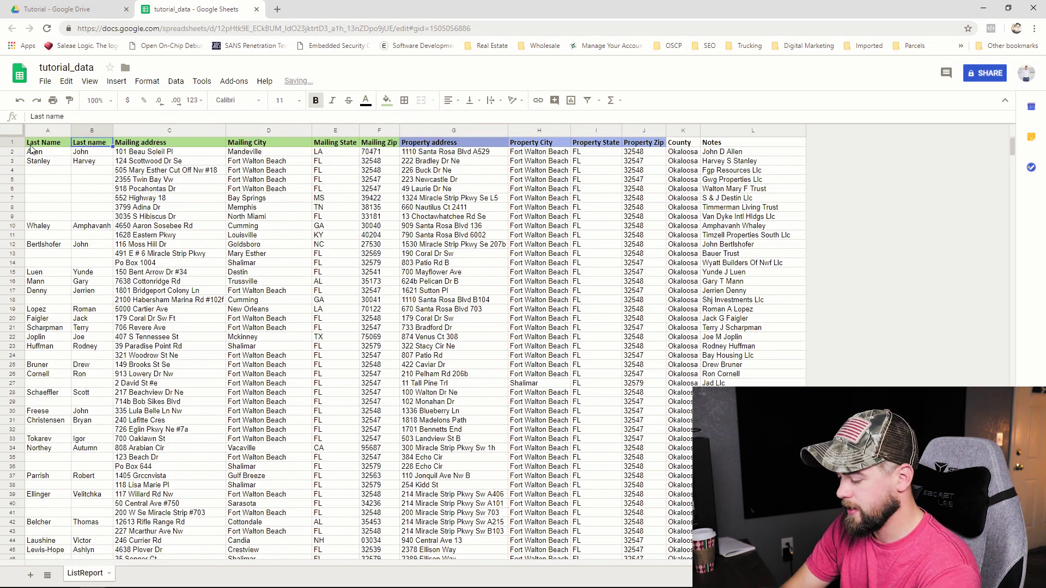
pyautogui.write('Fist Name')
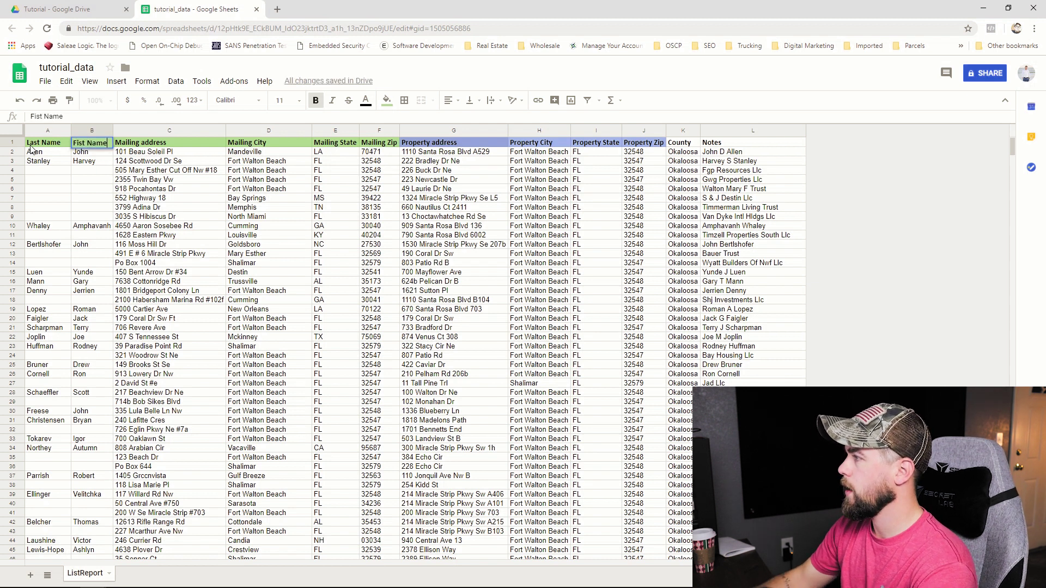
pyautogui.press('Tab')
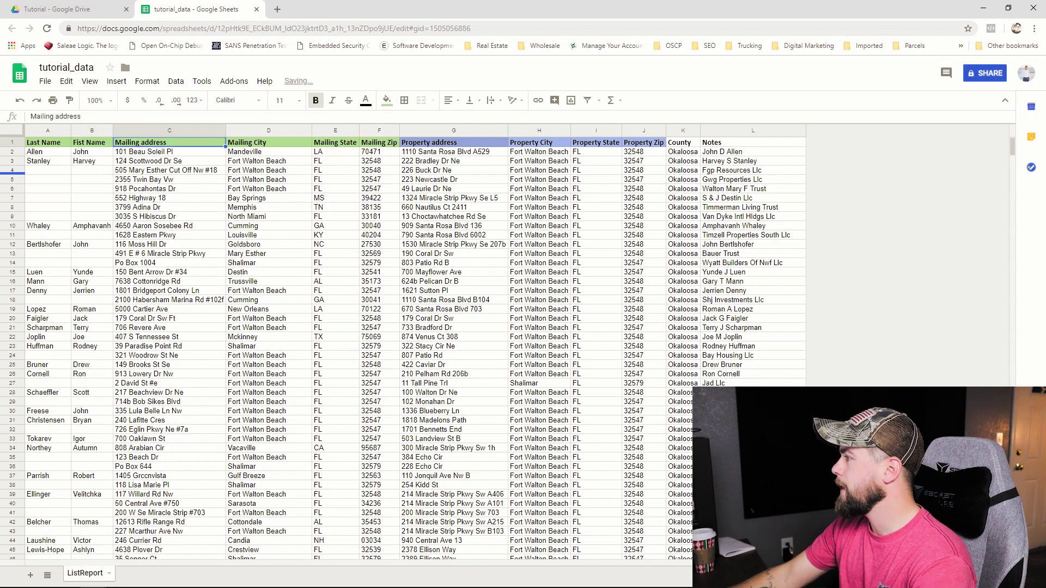
pyautogui.click(315, 320)
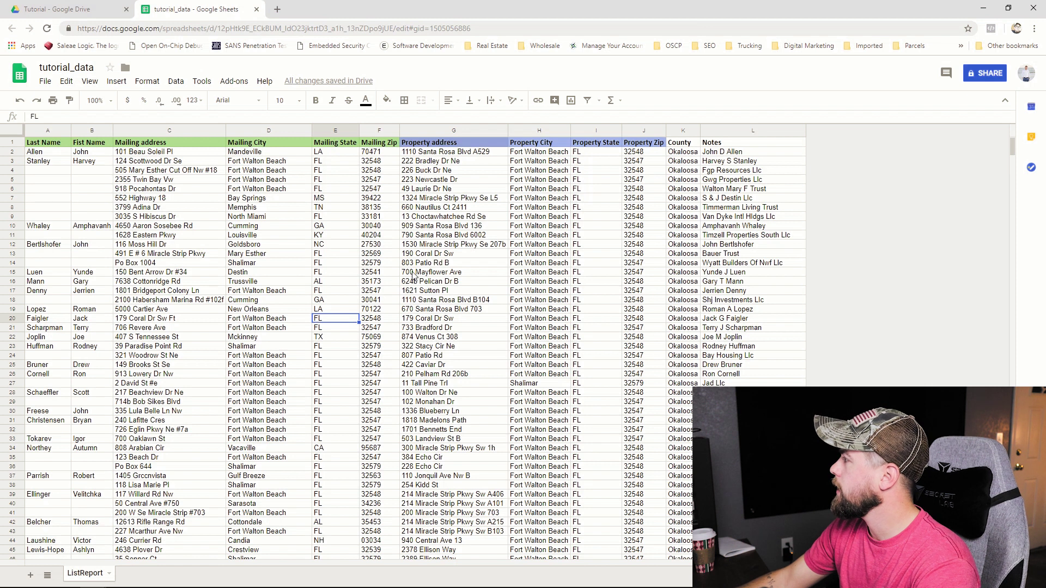
# Insert a column after Notes and give it the header Numbers.
pyautogui.click(784, 132)
pyautogui.rightClick(774, 133)
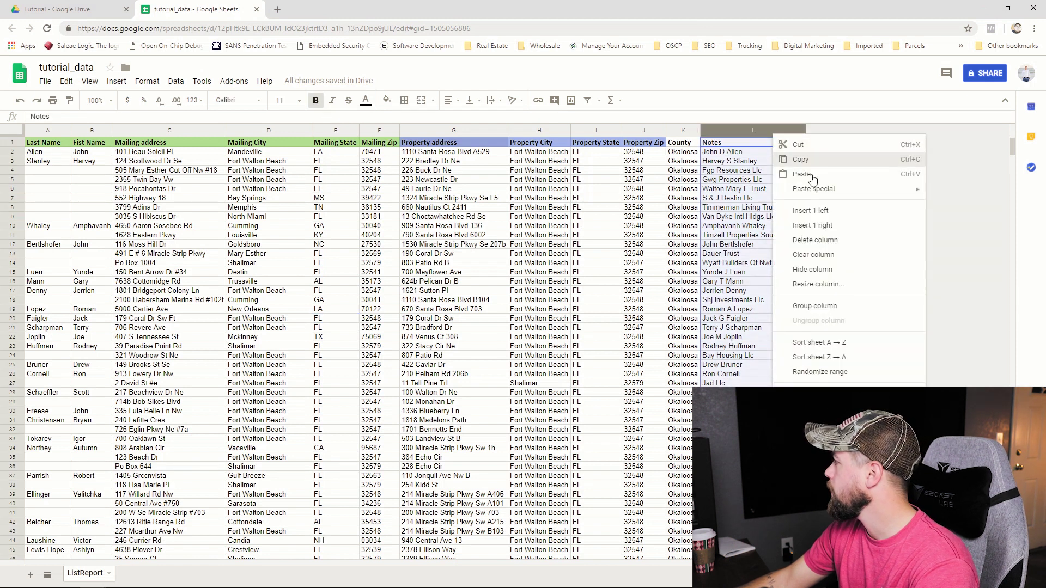
pyautogui.click(833, 226)
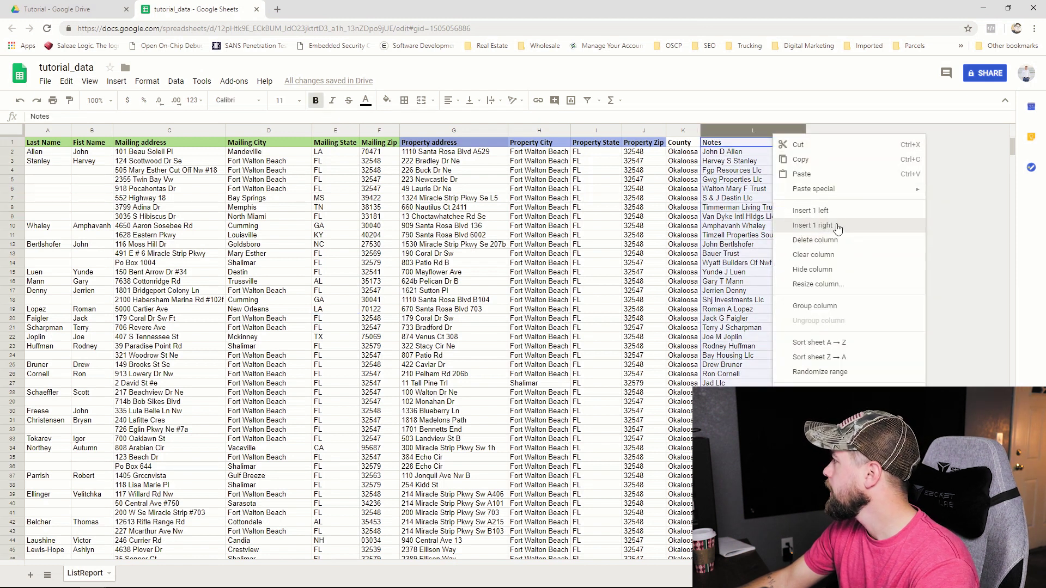
pyautogui.click(830, 145)
pyautogui.write('N')
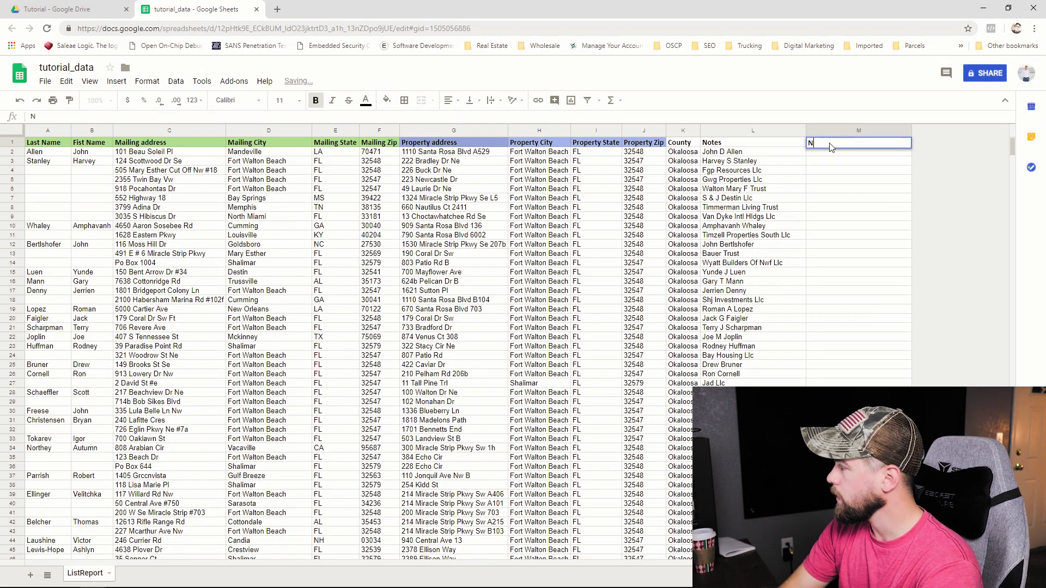
pyautogui.write('umbers')
pyautogui.press('Return')
pyautogui.click(897, 245)
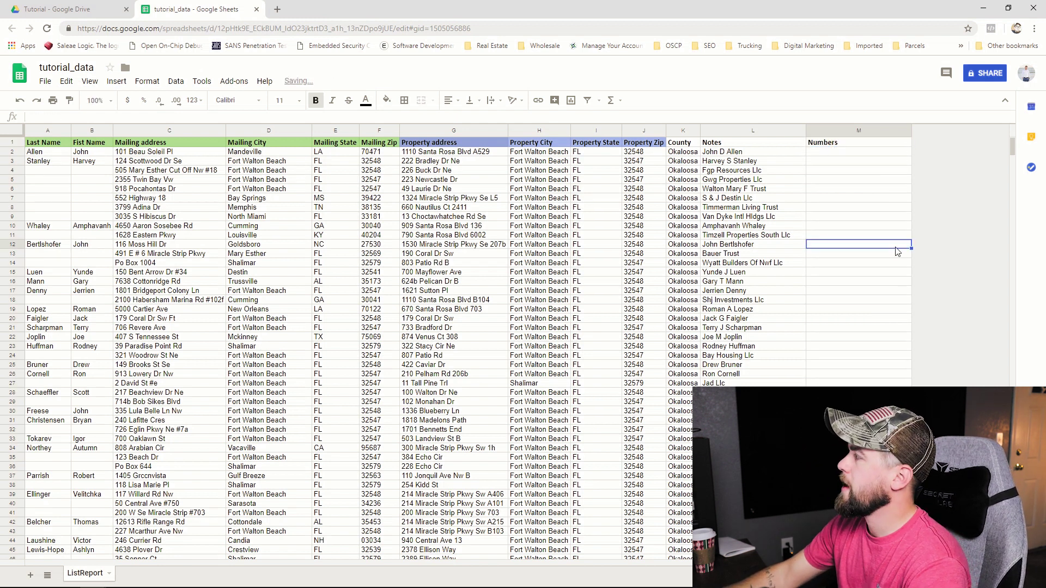
# Review the empty Numbers column and compare rows with blank owner names against the company and trust owners in Notes.
pyautogui.moveTo(858, 162); pyautogui.dragTo(864, 306)
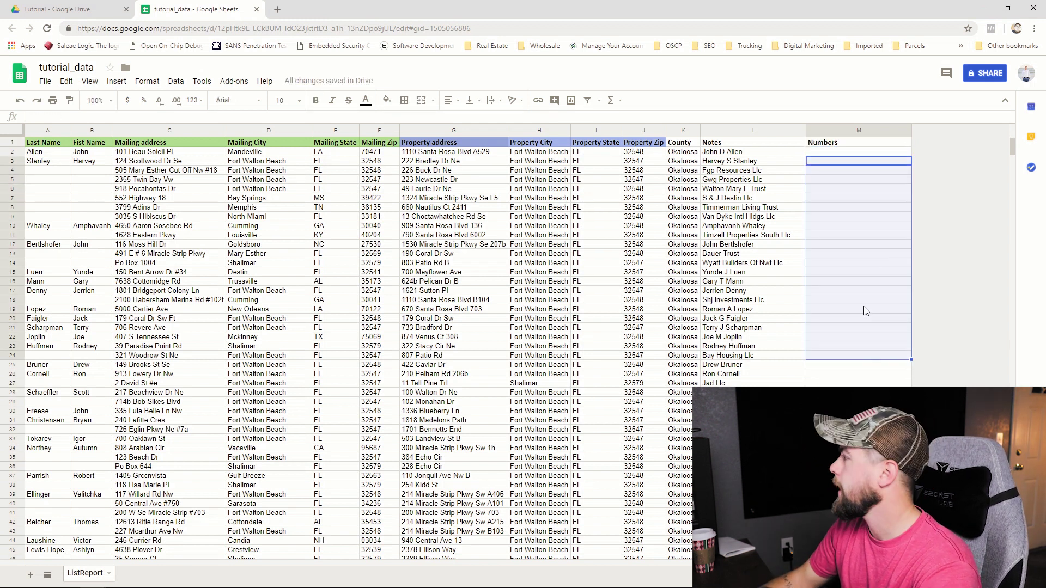
pyautogui.click(835, 291)
pyautogui.click(825, 235)
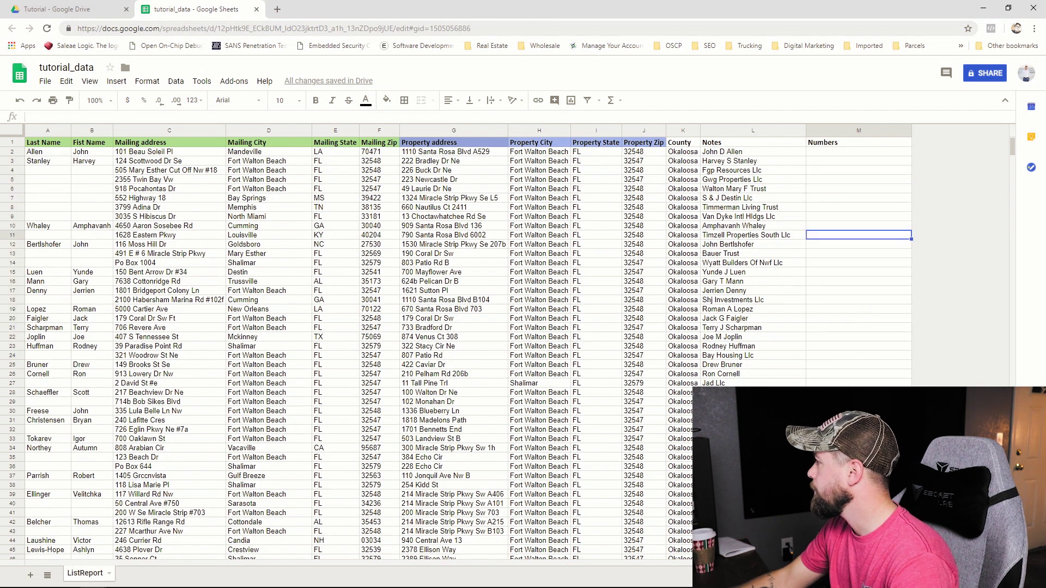
pyautogui.click(785, 198)
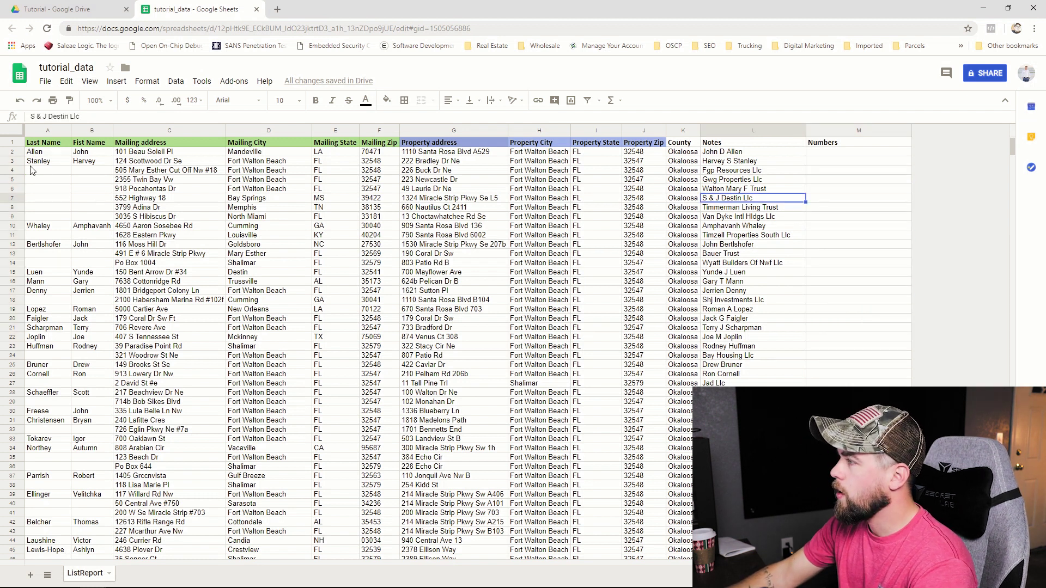
pyautogui.click(60, 171)
pyautogui.click(752, 170)
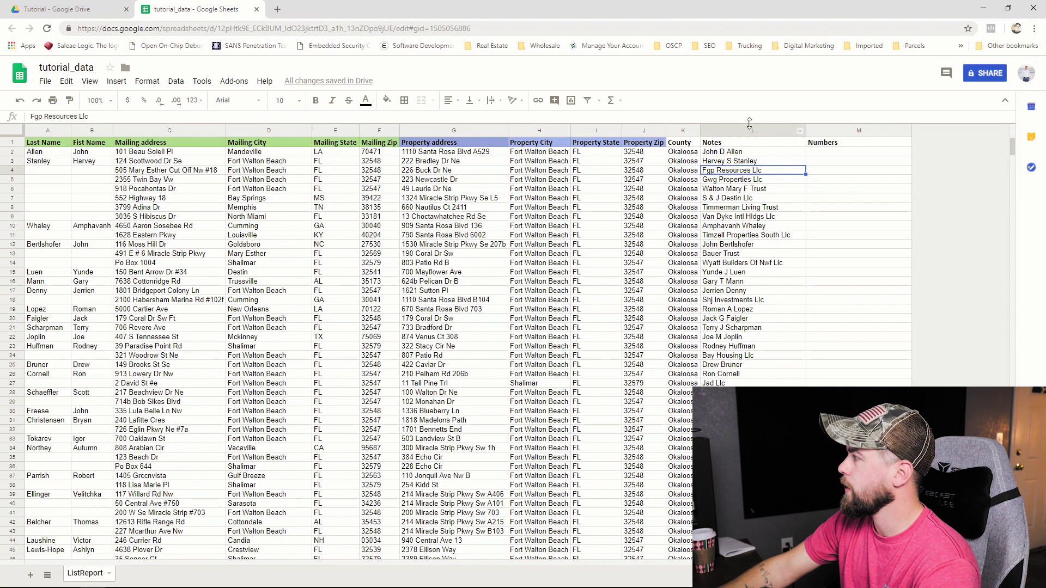
pyautogui.click(753, 133)
pyautogui.click(760, 168)
pyautogui.press('Up')
pyautogui.press('Up')
pyautogui.moveTo(749, 166); pyautogui.dragTo(763, 354)
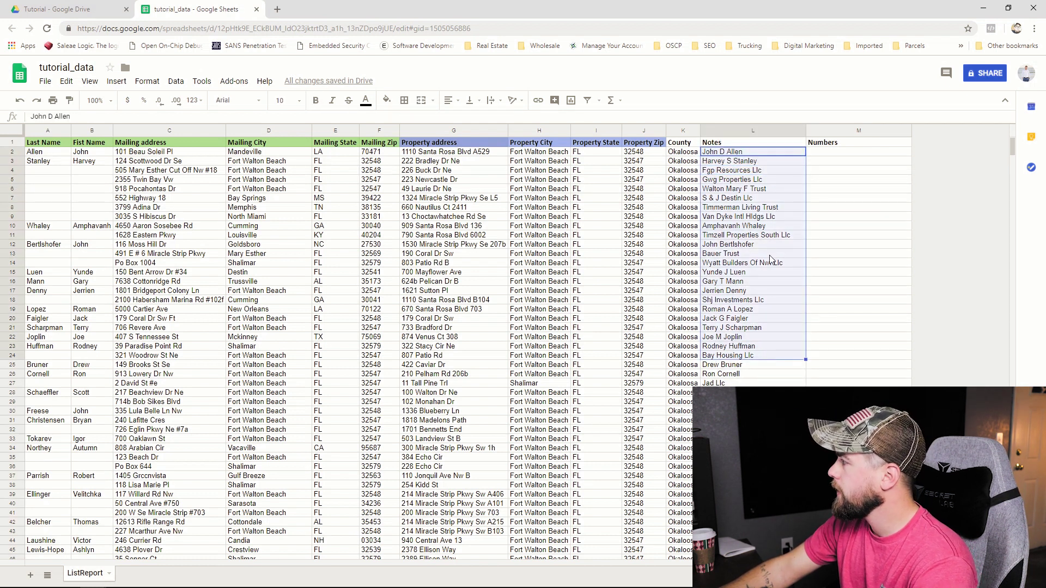
pyautogui.click(766, 235)
pyautogui.click(773, 218)
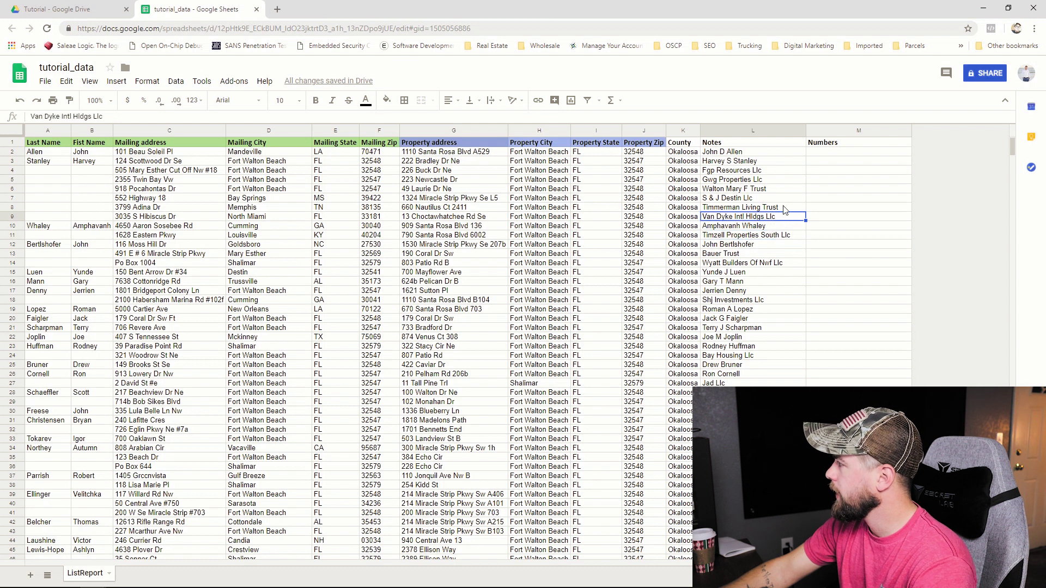
pyautogui.click(776, 199)
pyautogui.click(773, 181)
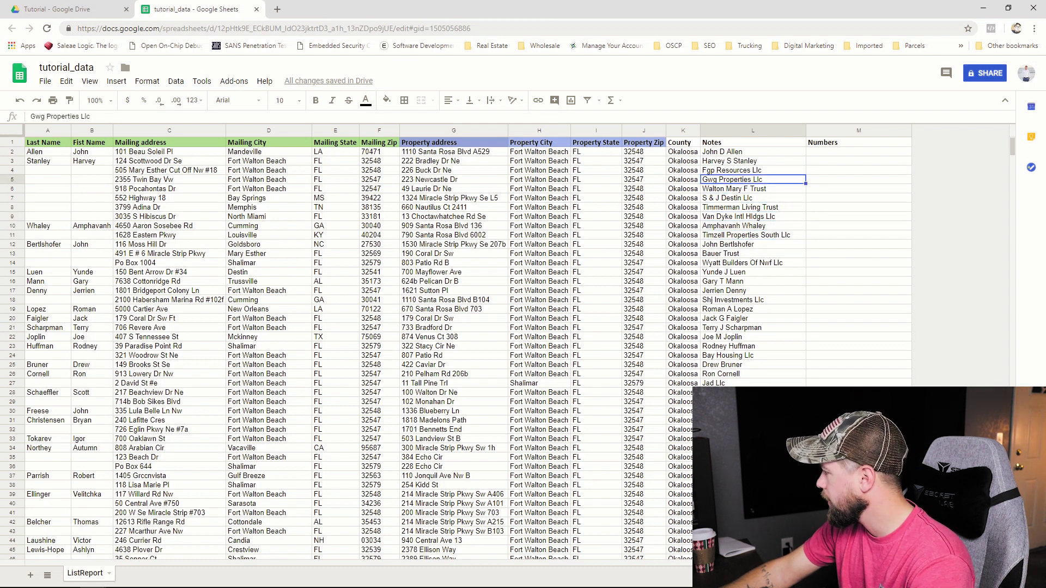
pyautogui.scroll(-1, 468, 348)
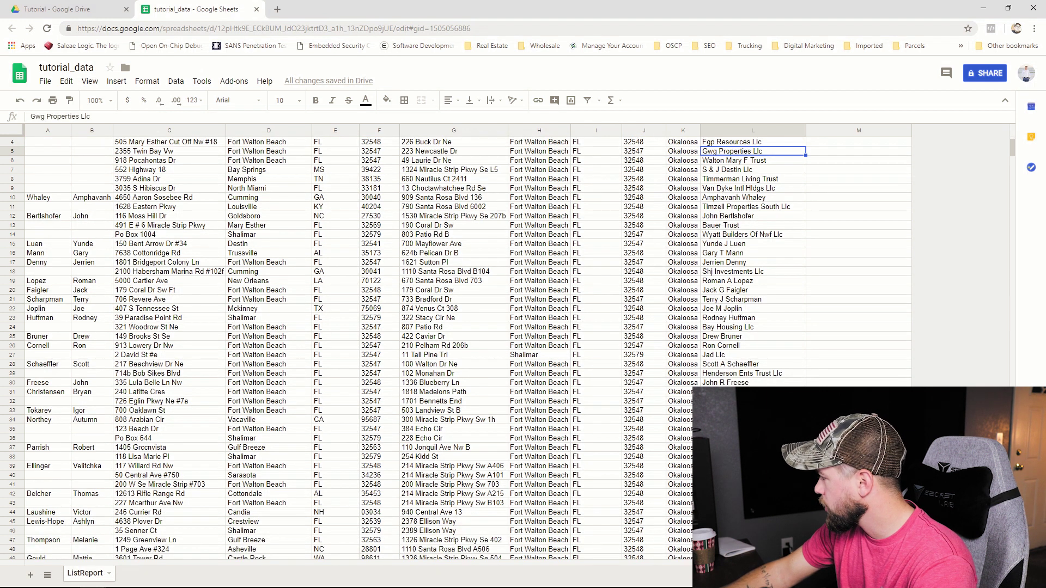
pyautogui.scroll(-3, 403, 348)
pyautogui.scroll(5, 403, 349)
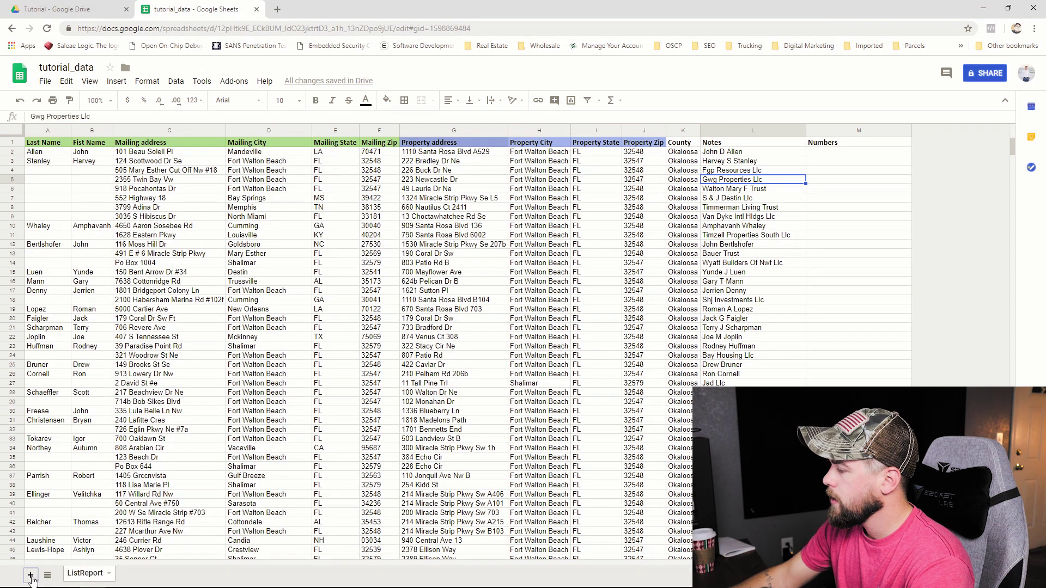
# Add a new sheet to the workbook and name it Trusts.
pyautogui.click(31, 576)
pyautogui.doubleClick(125, 575)
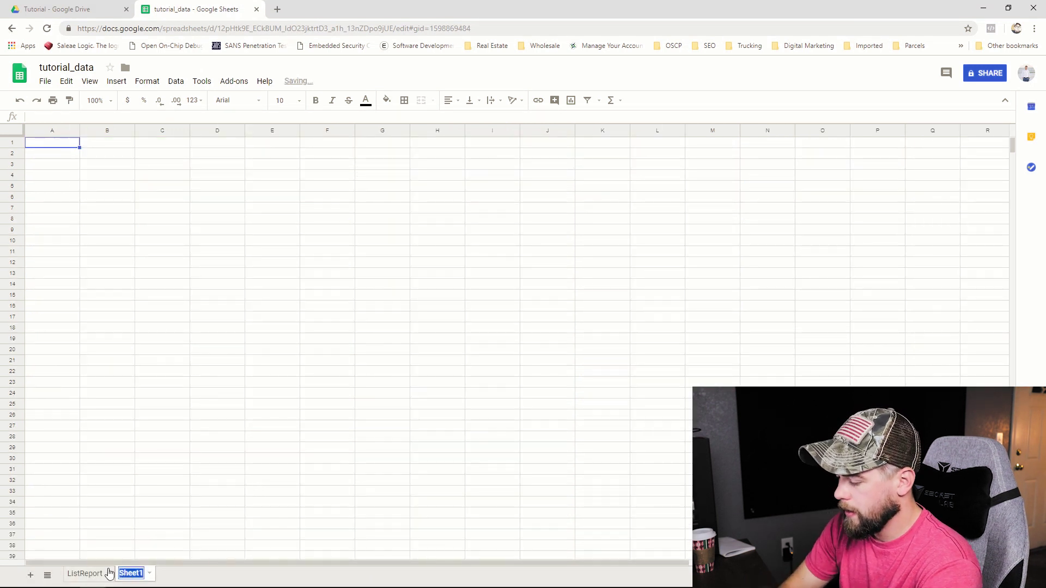
pyautogui.write('Trusts')
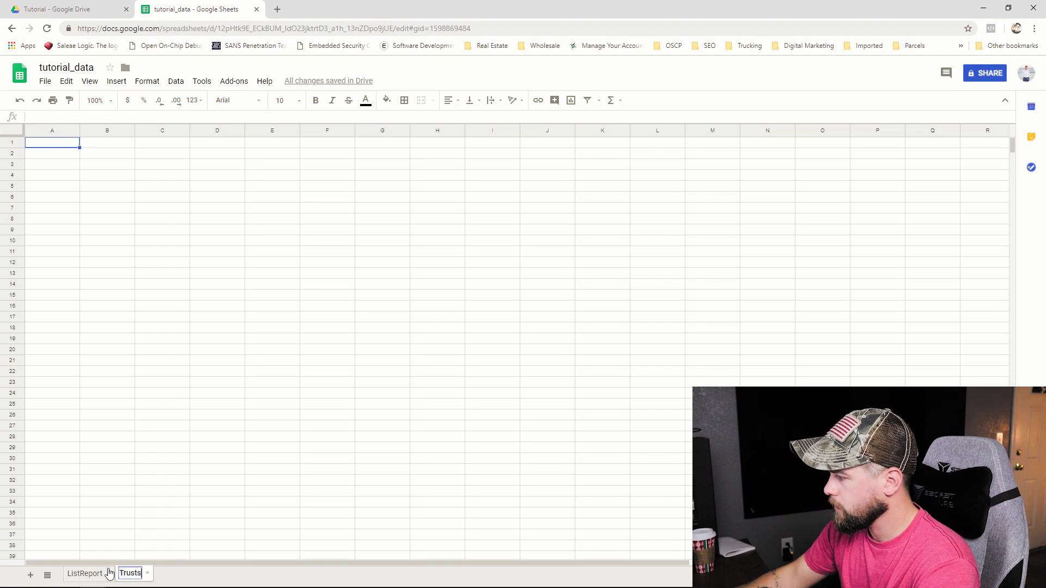
# Confirm the Trusts sheet name and add another sheet named Missing.
pyautogui.press('Return')
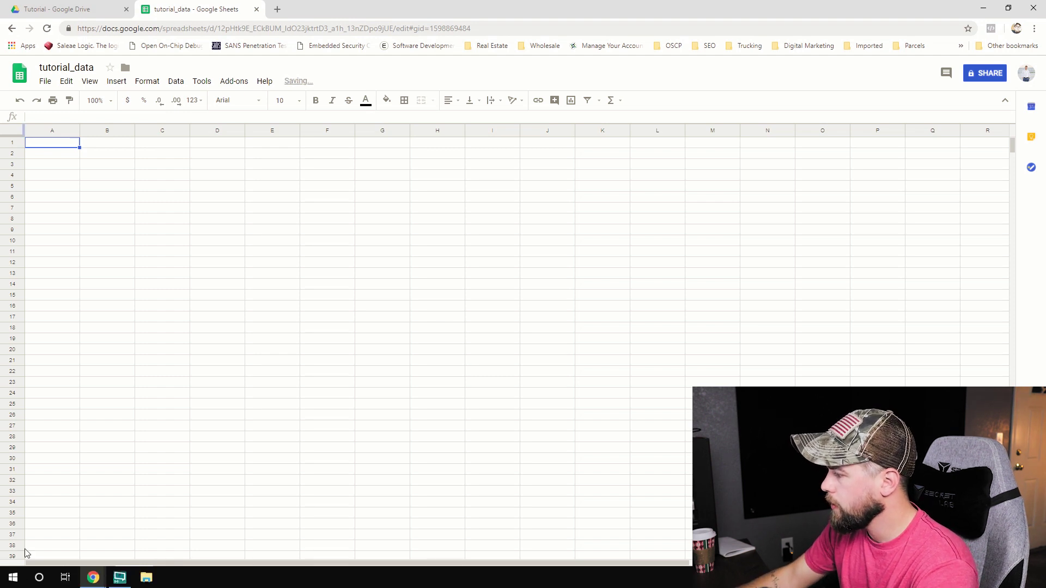
pyautogui.hotkey('shift', 'F11')
pyautogui.doubleClick(169, 574)
pyautogui.write('Missing')
pyautogui.press('Return')
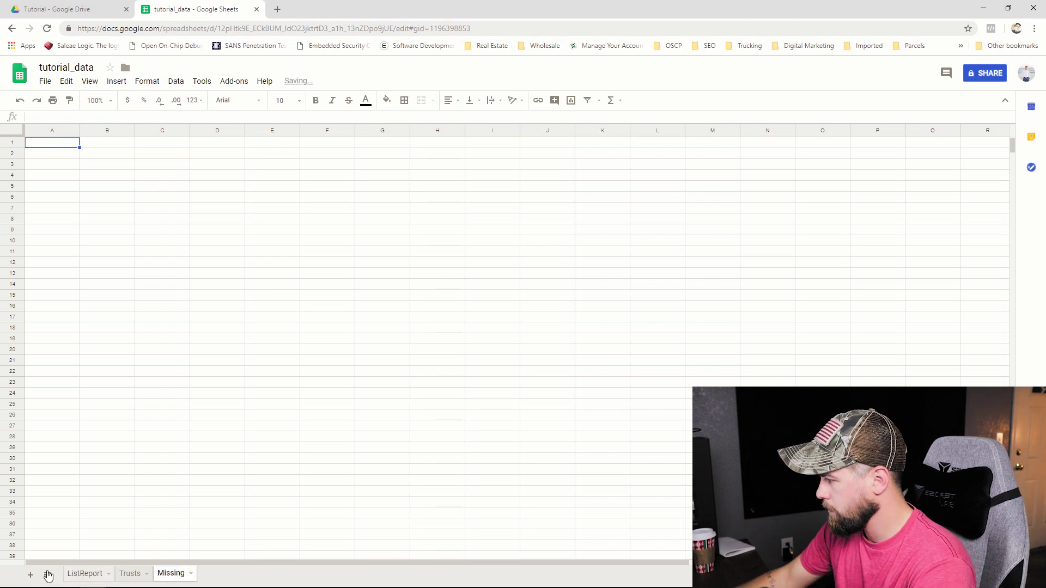
# Add a new sheet to the workbook and name it Businesses.
pyautogui.click(30, 575)
pyautogui.doubleClick(213, 575)
pyautogui.write('Businesses')
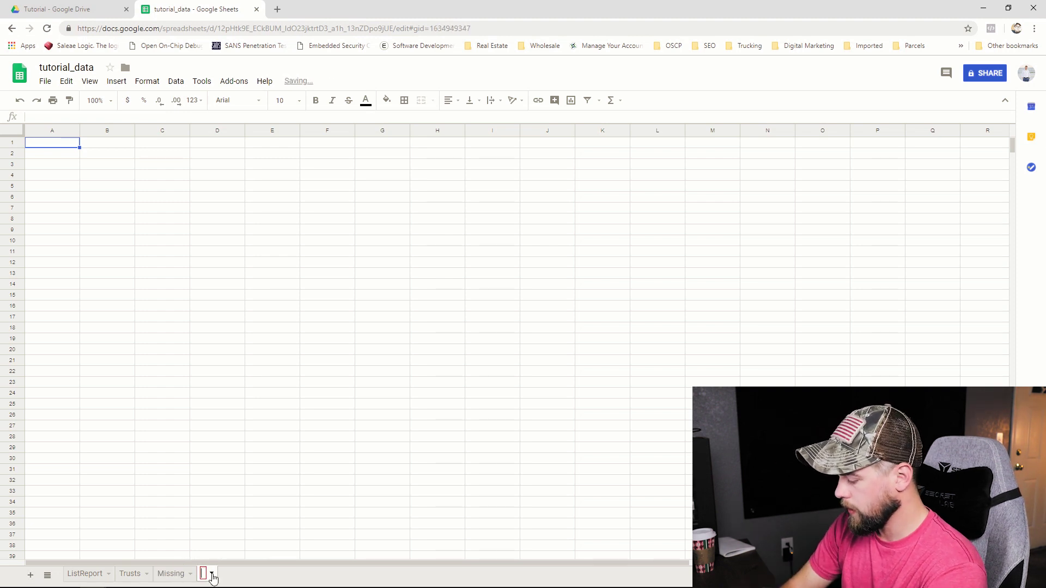
pyautogui.press('Return')
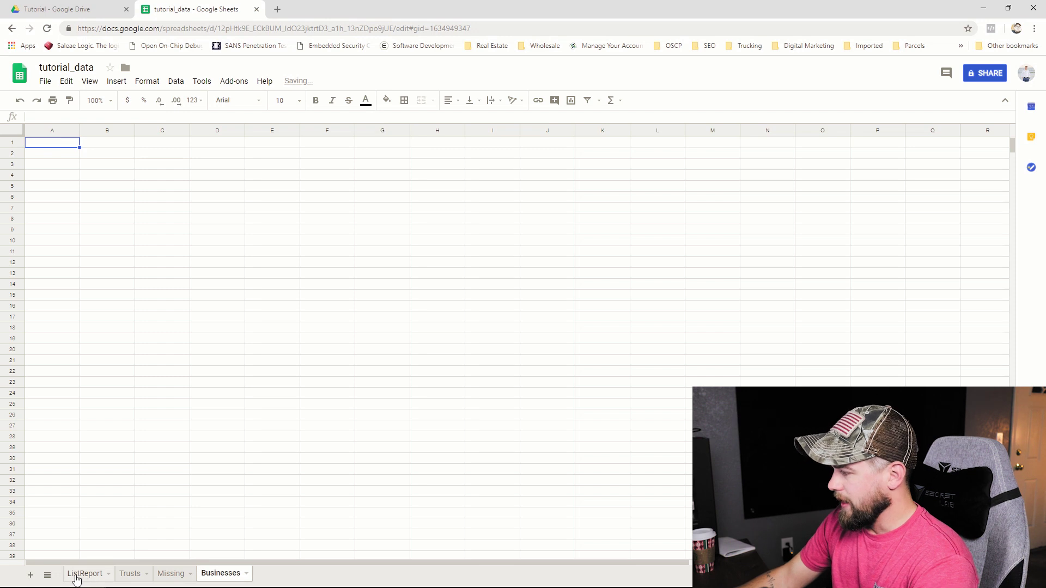
# Add a new sheet to the workbook and name it No Numbers.
pyautogui.click(29, 576)
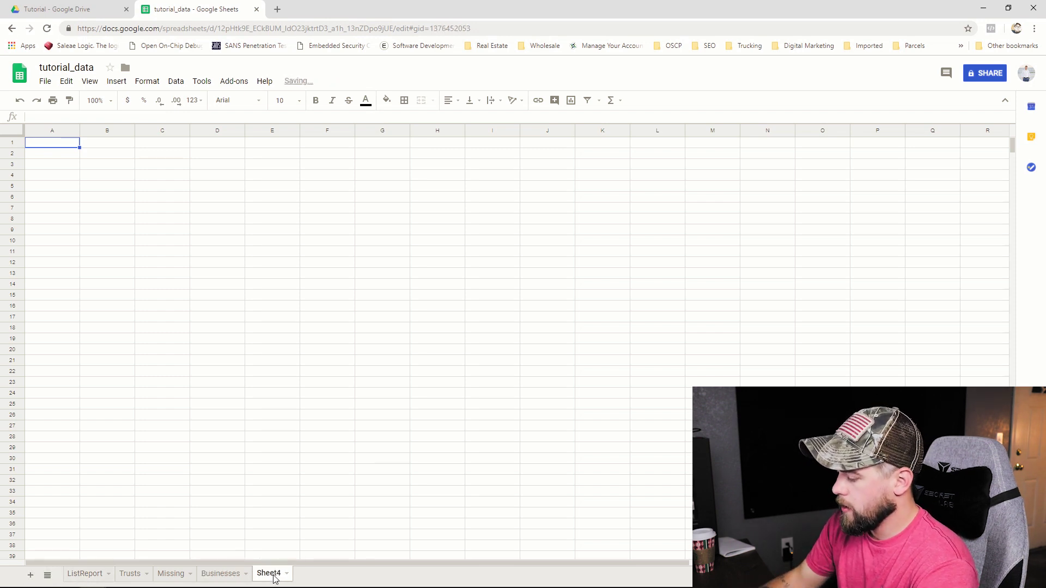
pyautogui.doubleClick(269, 574)
pyautogui.write('No Numbers')
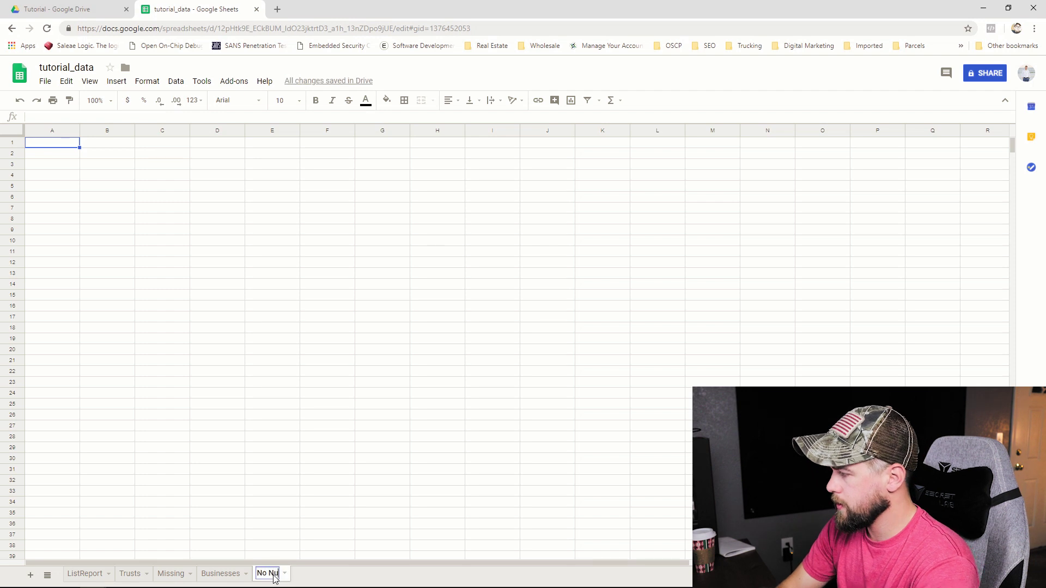
pyautogui.press('Return')
# Add a new sheet to the workbook and name it Numbers.
pyautogui.click(31, 576)
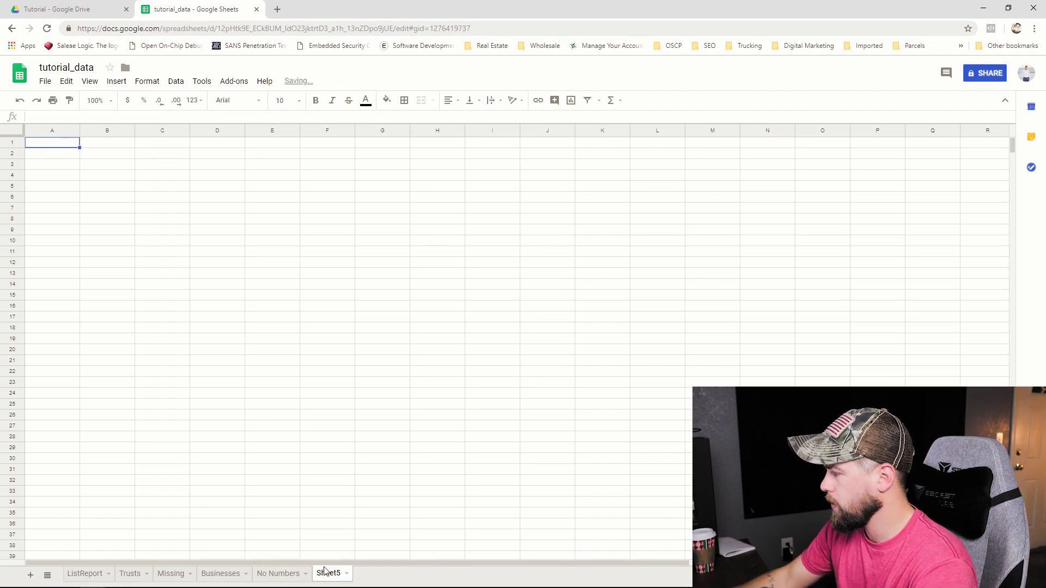
pyautogui.doubleClick(327, 573)
pyautogui.write('Numbers')
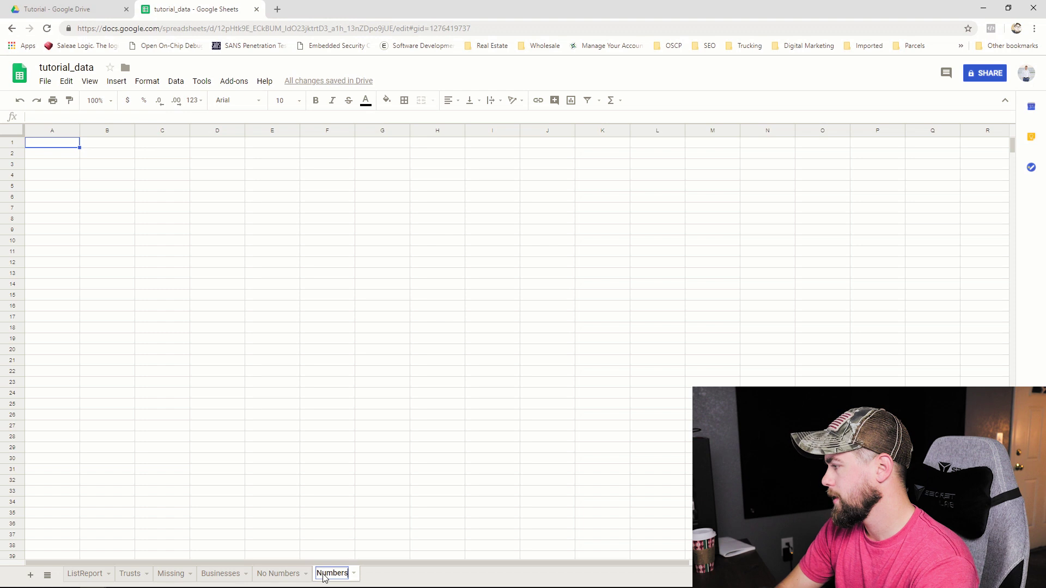
pyautogui.press('Return')
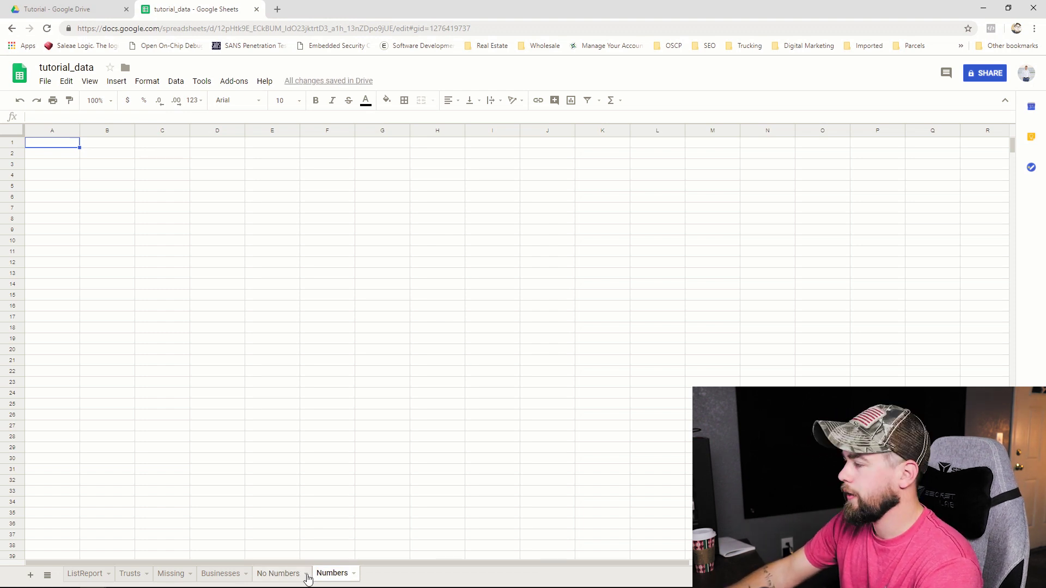
pyautogui.click(83, 576)
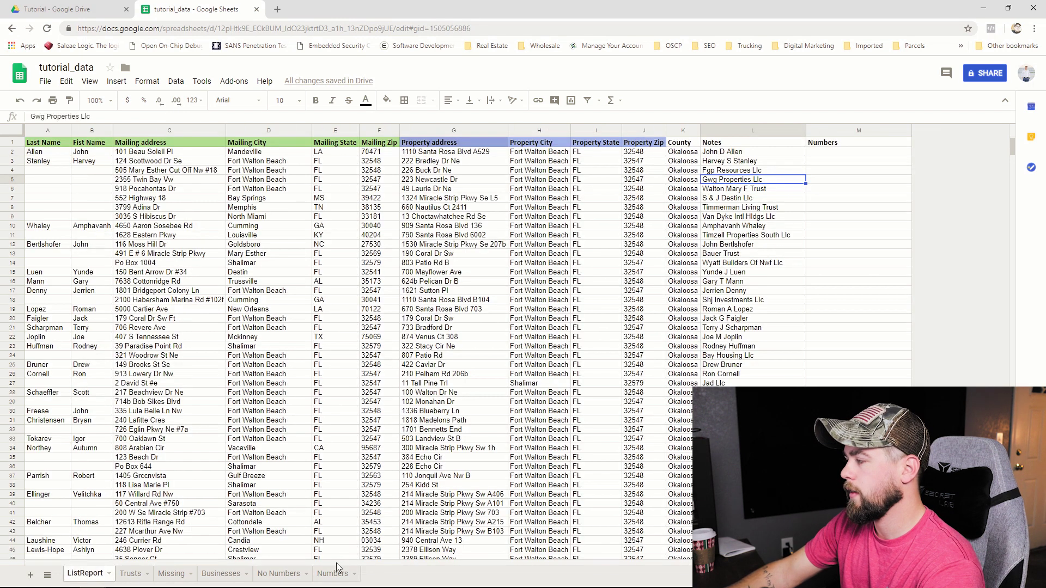
pyautogui.click(334, 575)
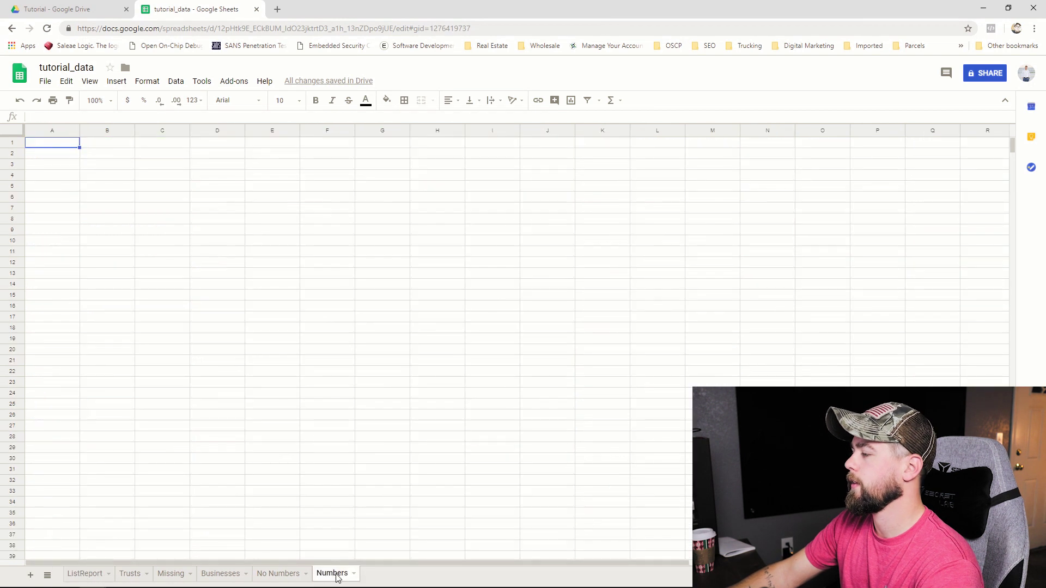
pyautogui.click(298, 576)
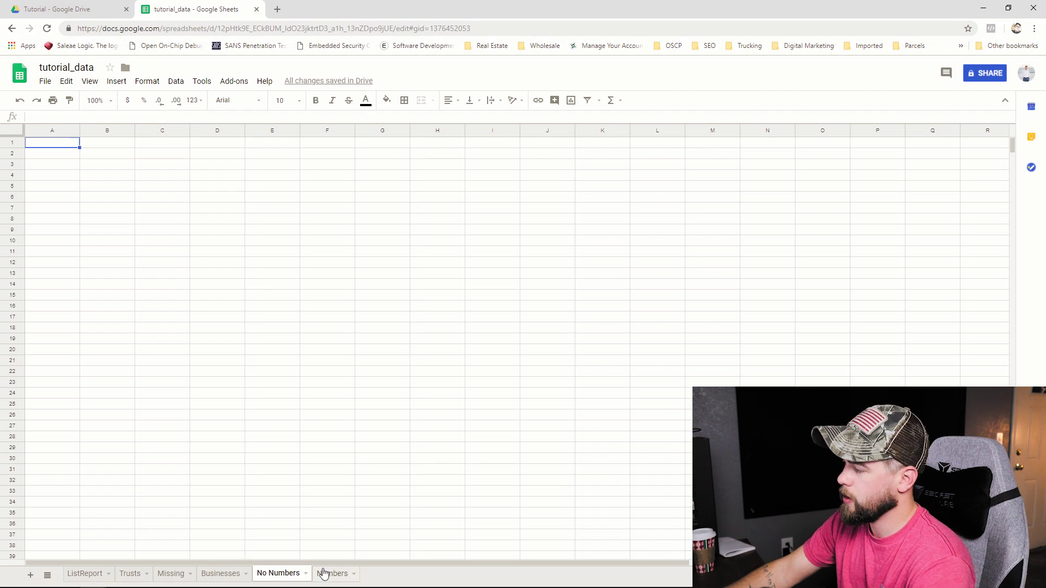
pyautogui.click(323, 573)
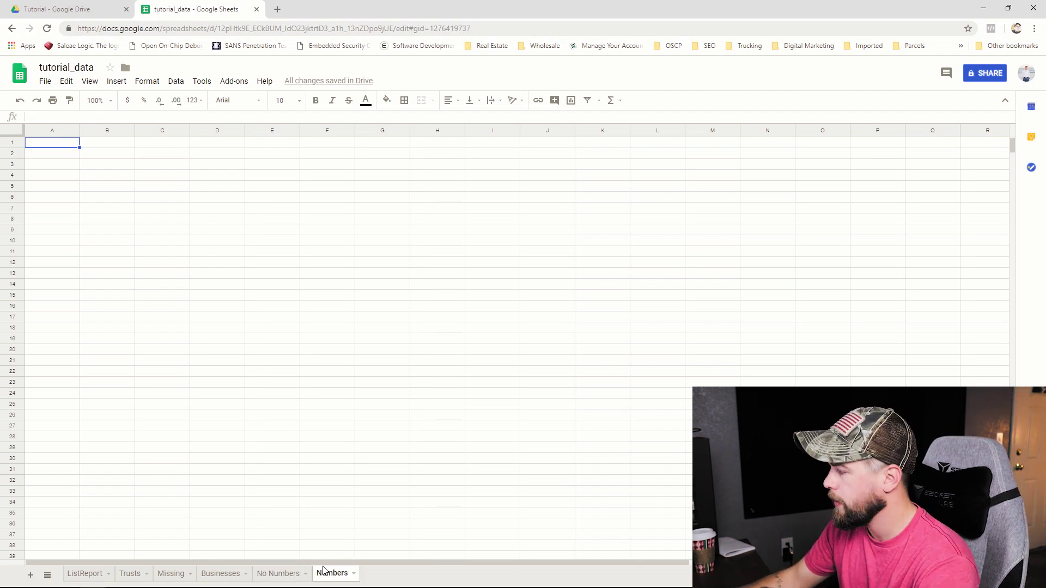
# Select and copy the ListReport header cells from Last Name through Numbers.
pyautogui.click(83, 575)
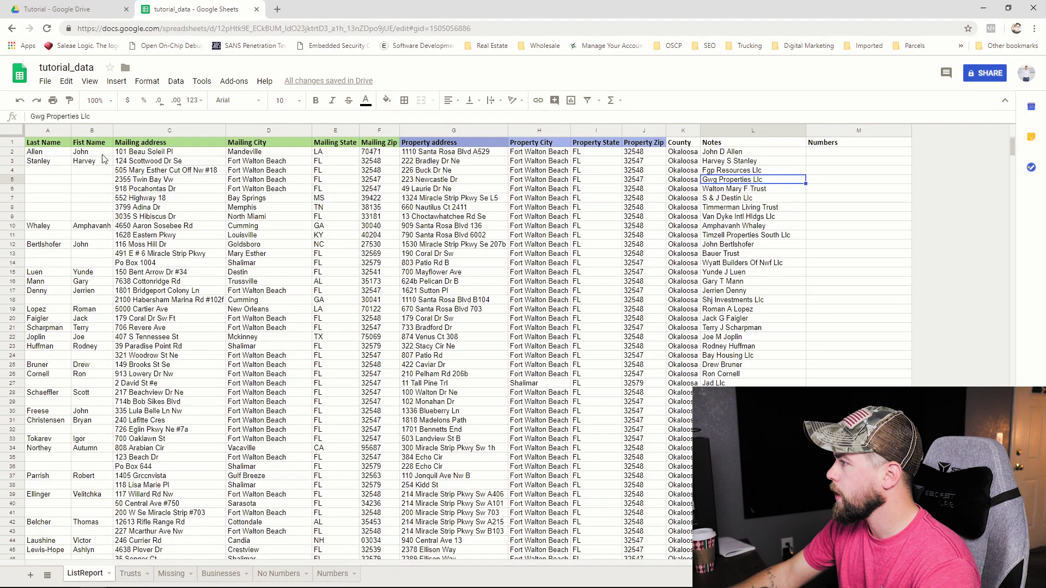
pyautogui.moveTo(44, 145); pyautogui.dragTo(854, 136)
# Add a new sheet named Clean and place it between the Missing and No Numbers sheets.
pyautogui.click(31, 574)
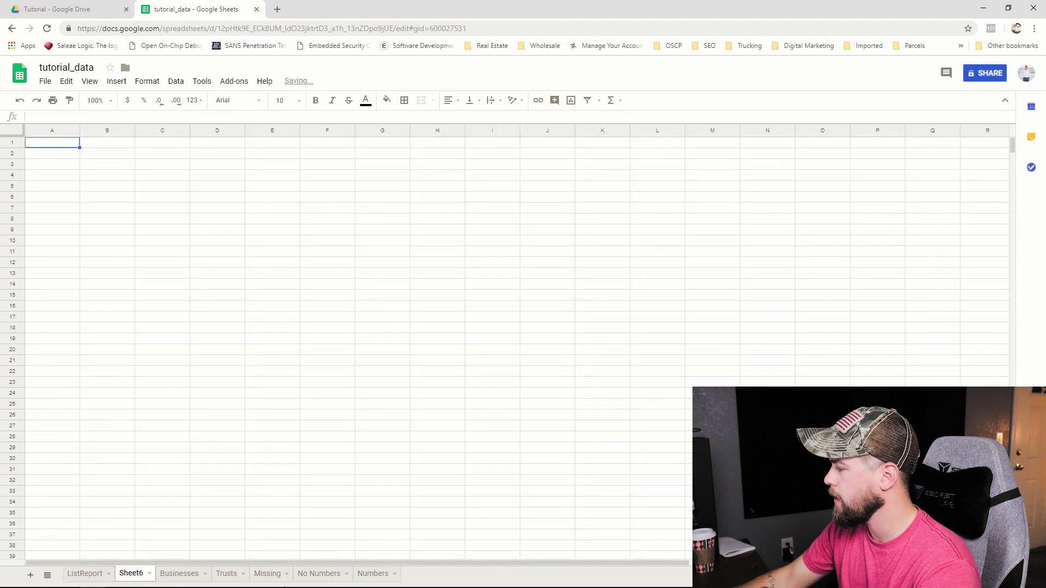
pyautogui.doubleClick(131, 573)
pyautogui.write('Clean')
pyautogui.press('Return')
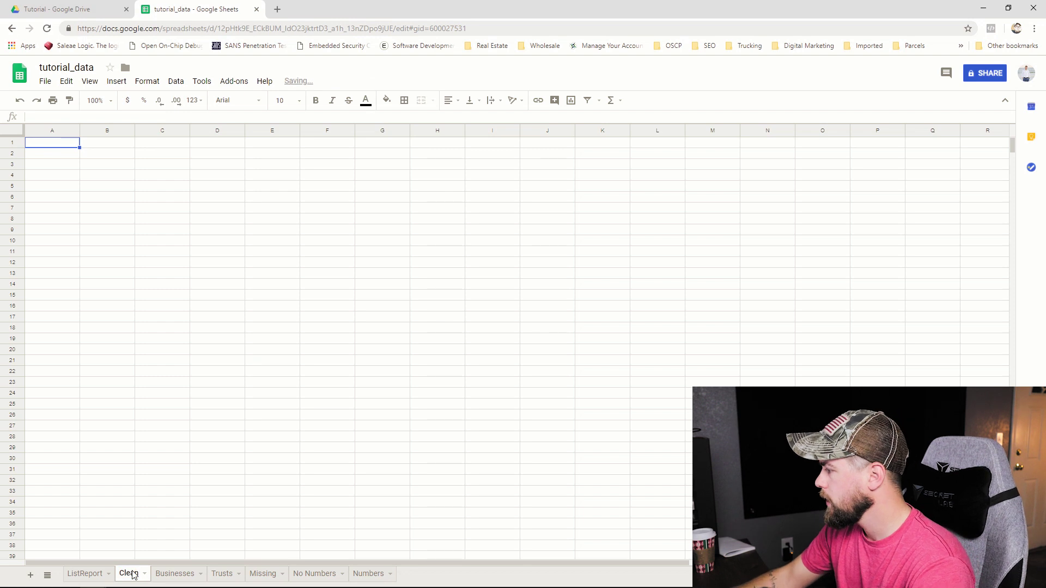
pyautogui.moveTo(132, 575); pyautogui.dragTo(282, 568)
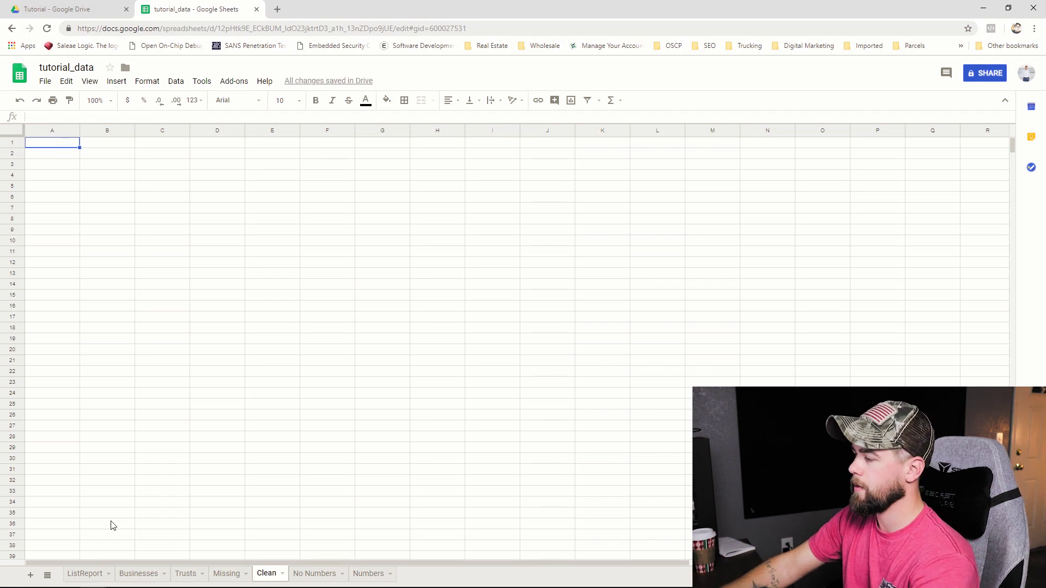
# Create a filter across the whole ListReport sheet.
pyautogui.click(93, 578)
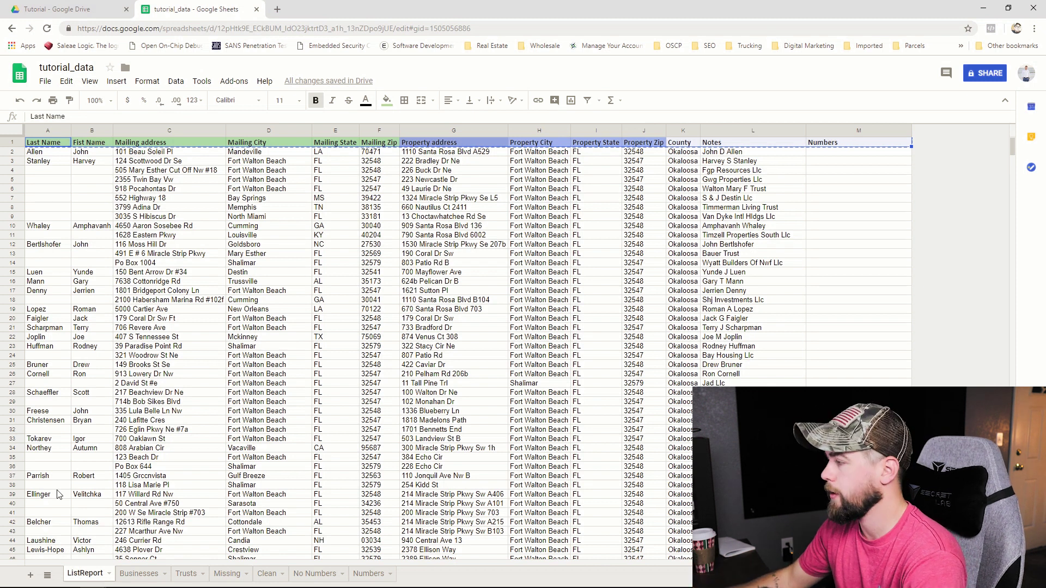
pyautogui.click(760, 145)
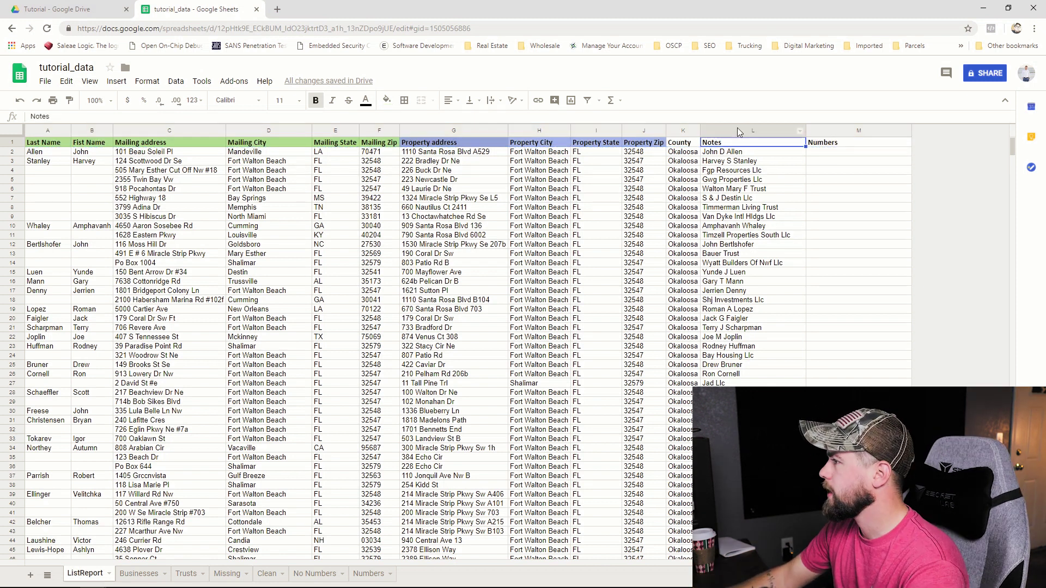
pyautogui.click(6, 135)
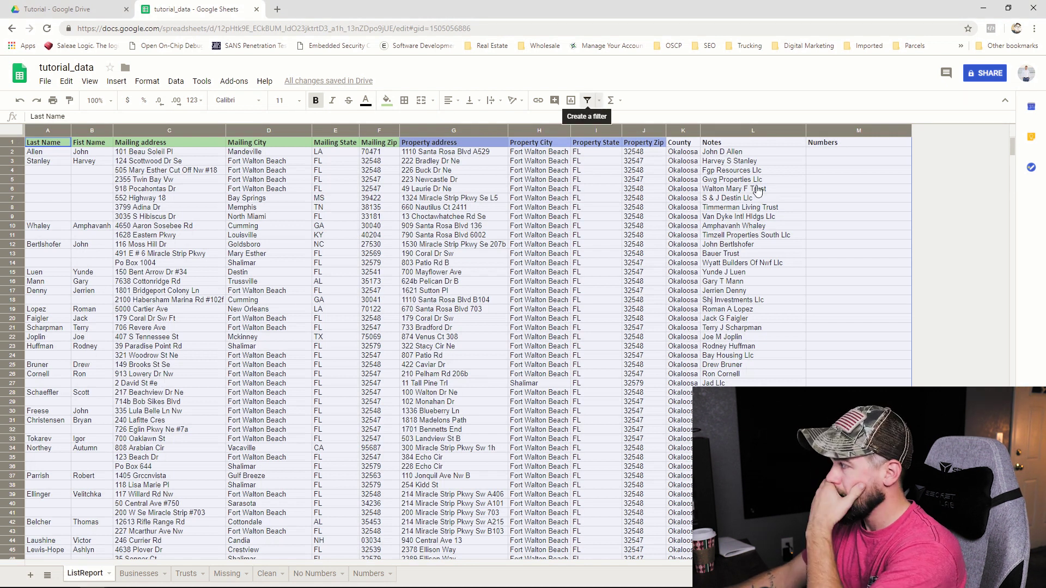
pyautogui.click(757, 208)
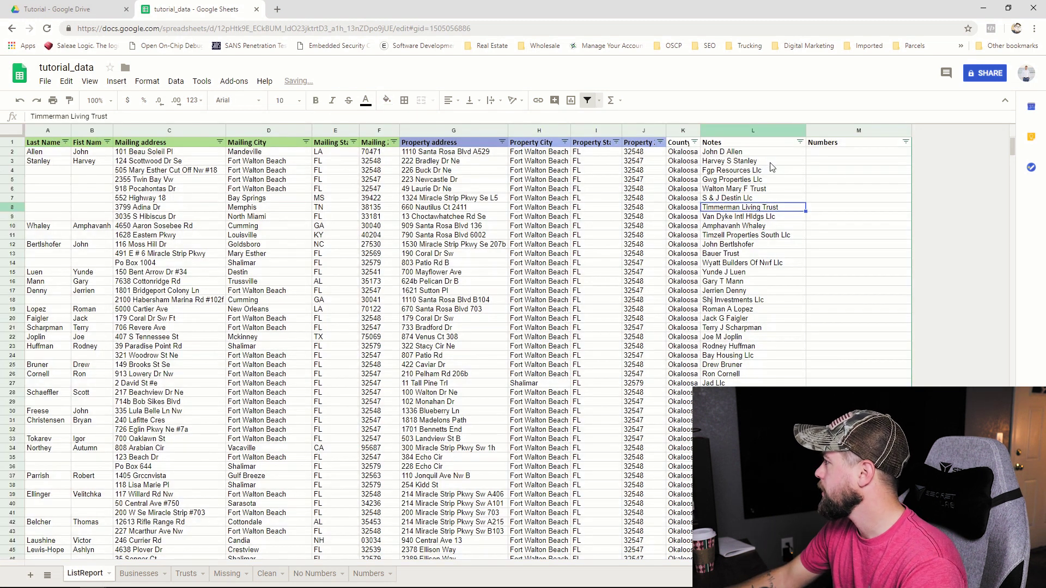
# Filter the Notes column by the condition Text contains with the value llc.
pyautogui.click(801, 142)
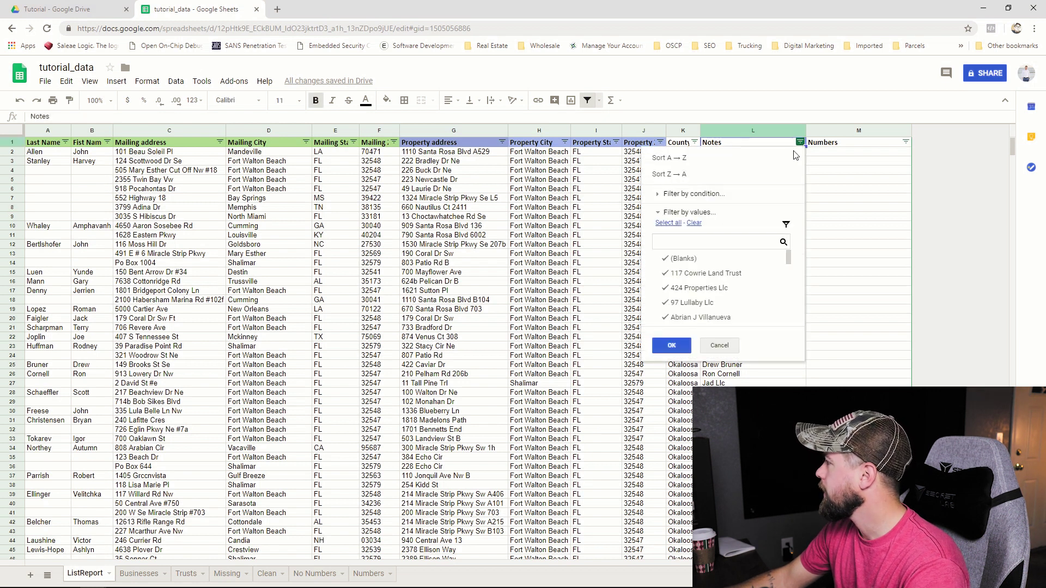
pyautogui.click(660, 194)
pyautogui.click(699, 215)
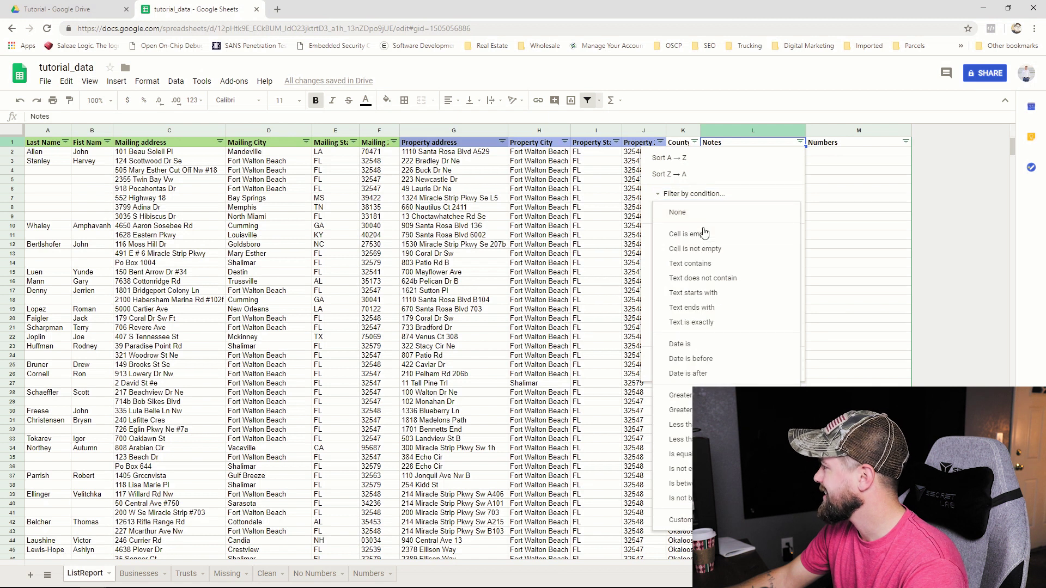
pyautogui.click(689, 263)
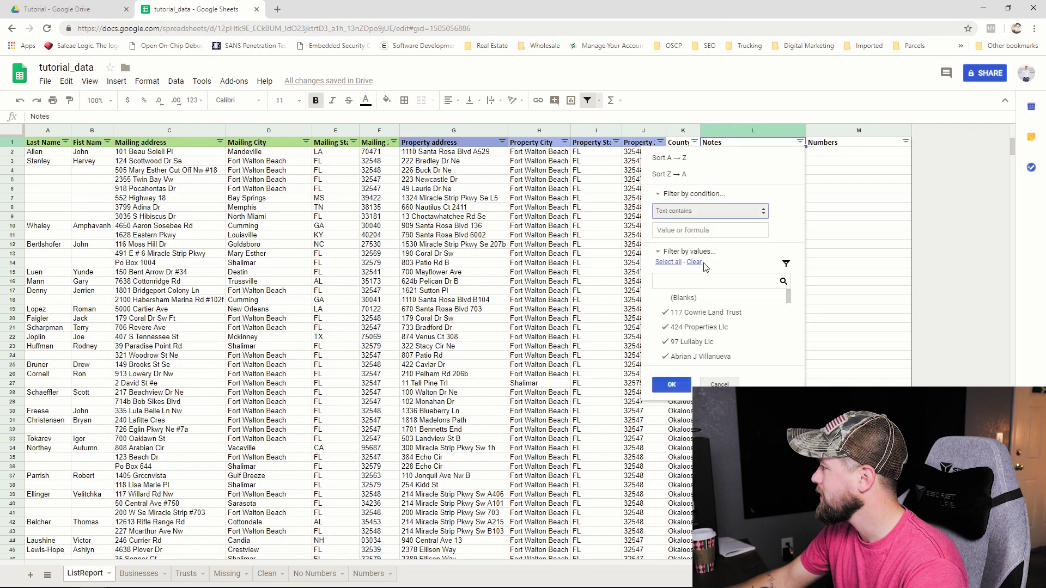
pyautogui.click(699, 230)
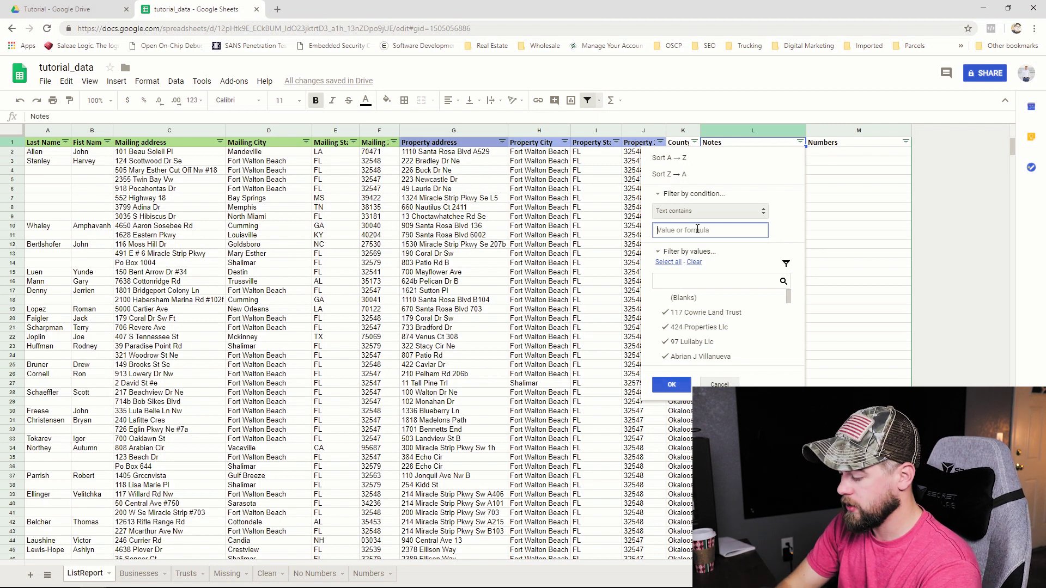
pyautogui.write('llc')
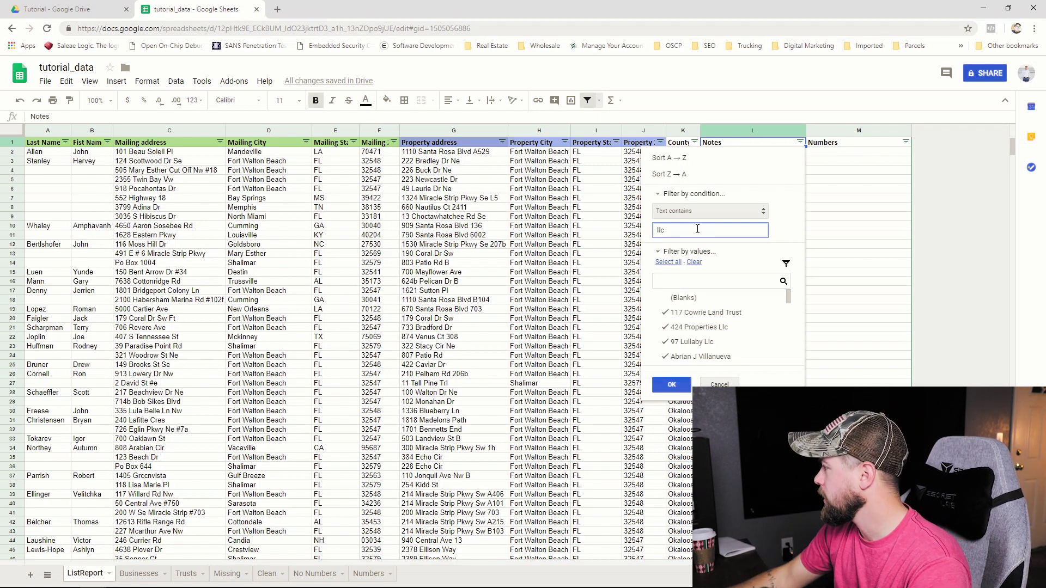
pyautogui.click(667, 391)
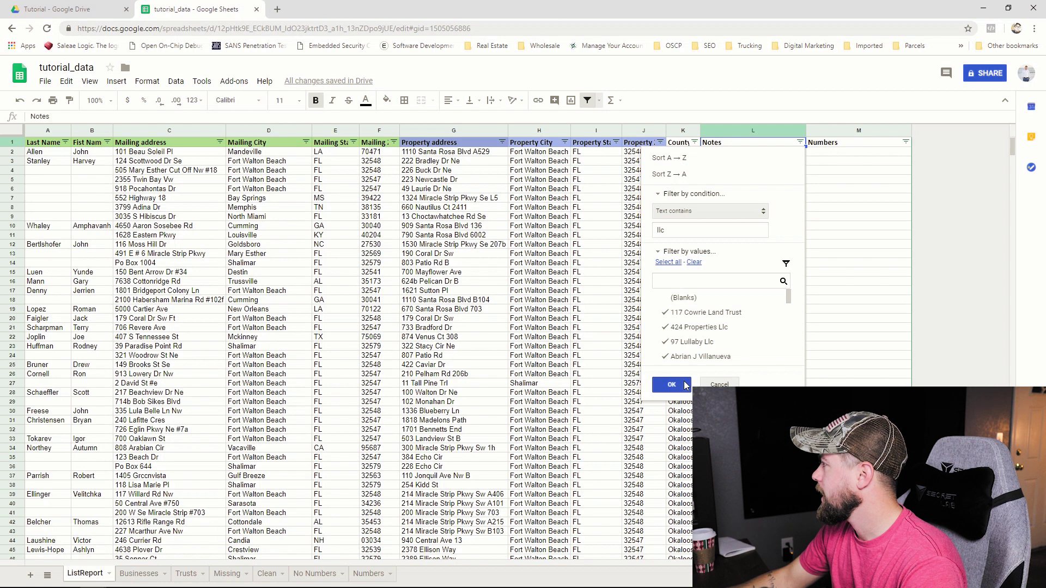
pyautogui.click(672, 384)
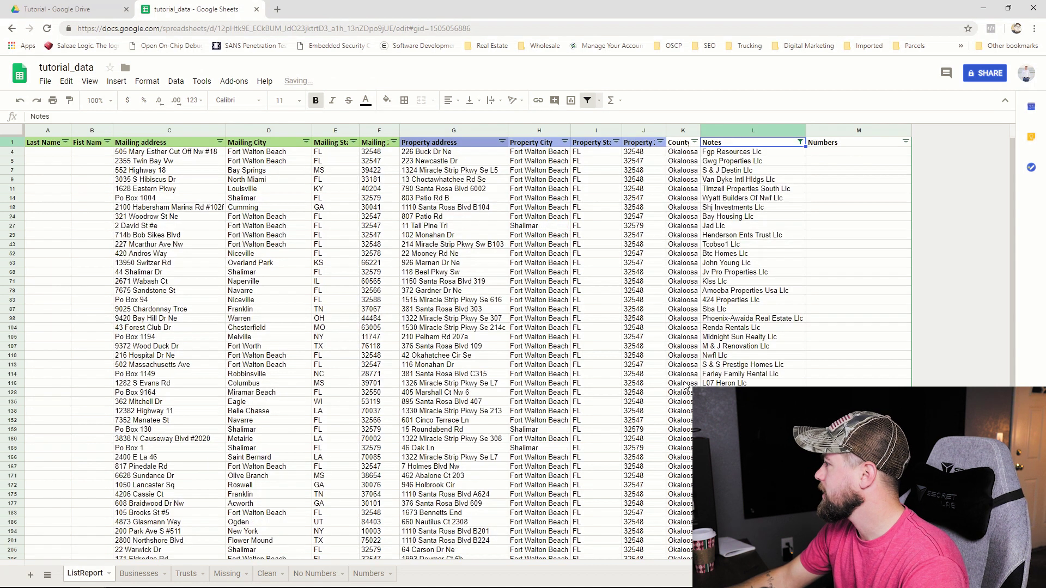
# Examine the filtered LLC owners in Notes and compare them with the Last Name and Fist Name columns.
pyautogui.click(770, 162)
pyautogui.click(780, 180)
pyautogui.click(782, 189)
pyautogui.click(785, 199)
pyautogui.click(774, 235)
pyautogui.click(774, 254)
pyautogui.click(778, 281)
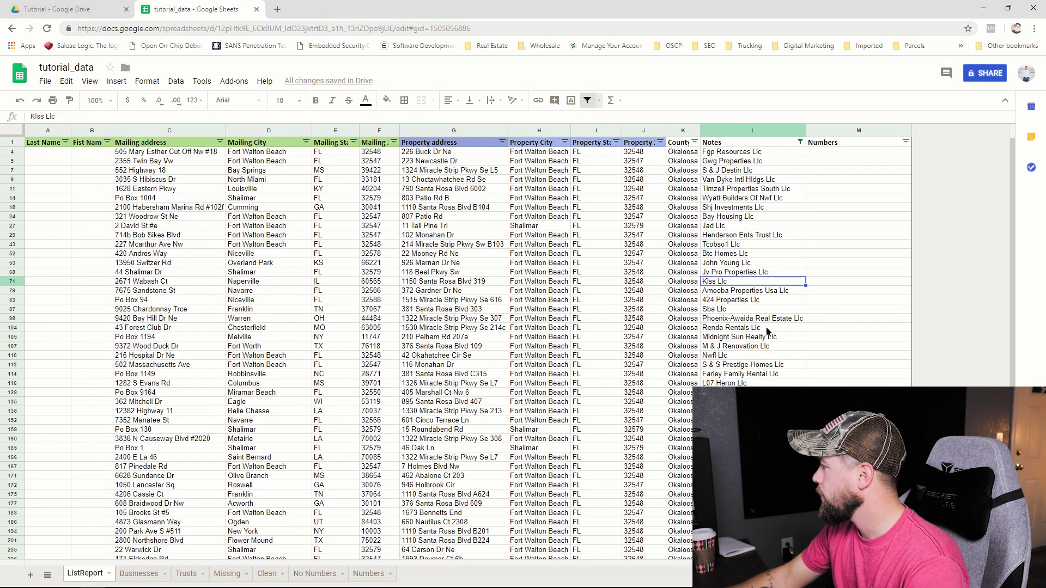
pyautogui.click(767, 328)
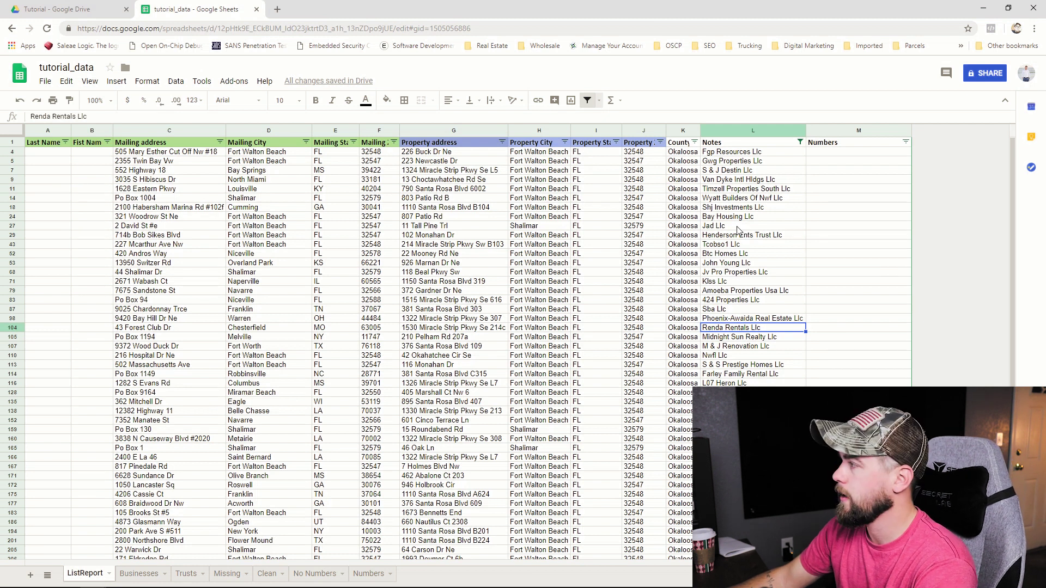
pyautogui.click(54, 161)
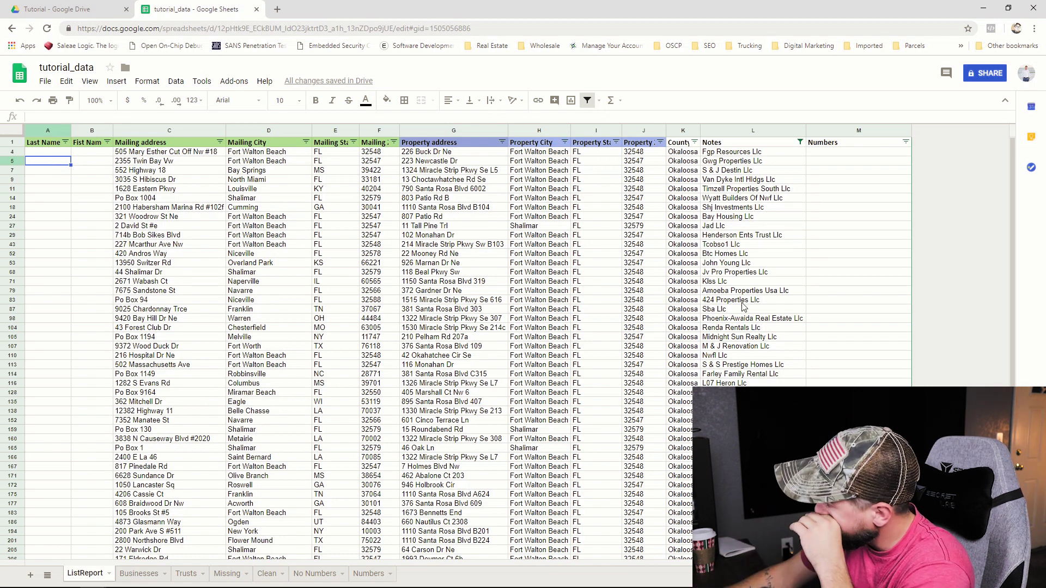
pyautogui.click(755, 283)
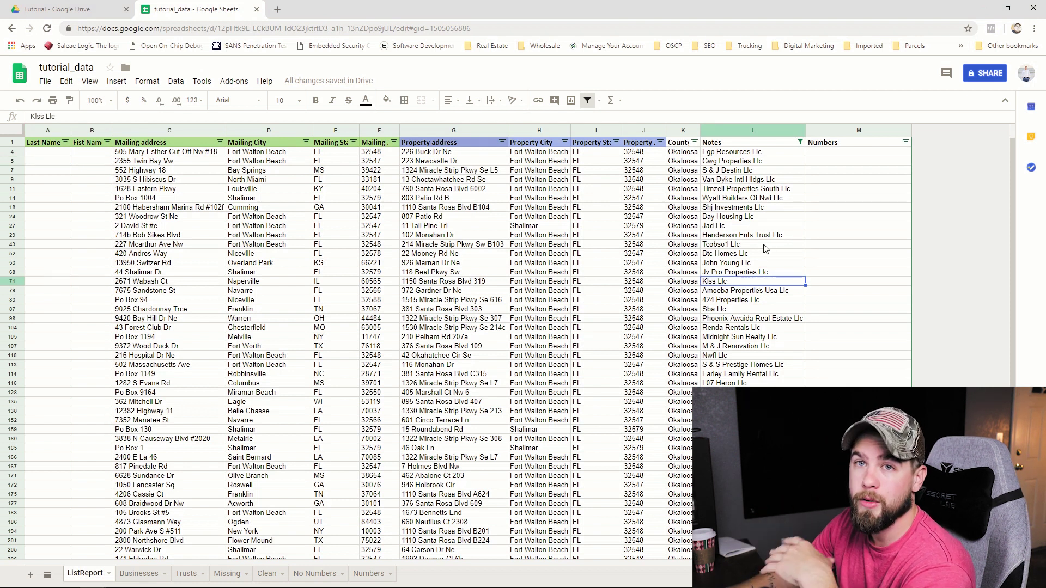
# Copy all filtered LLC rows on the ListReport sheet, from row 4 through row 227.
pyautogui.click(13, 152)
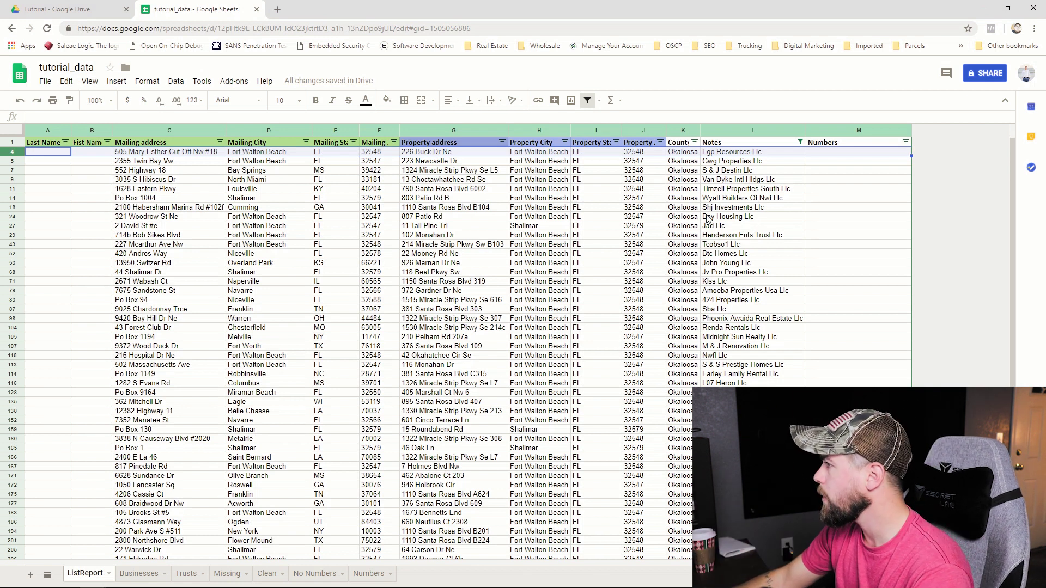
pyautogui.click(678, 208)
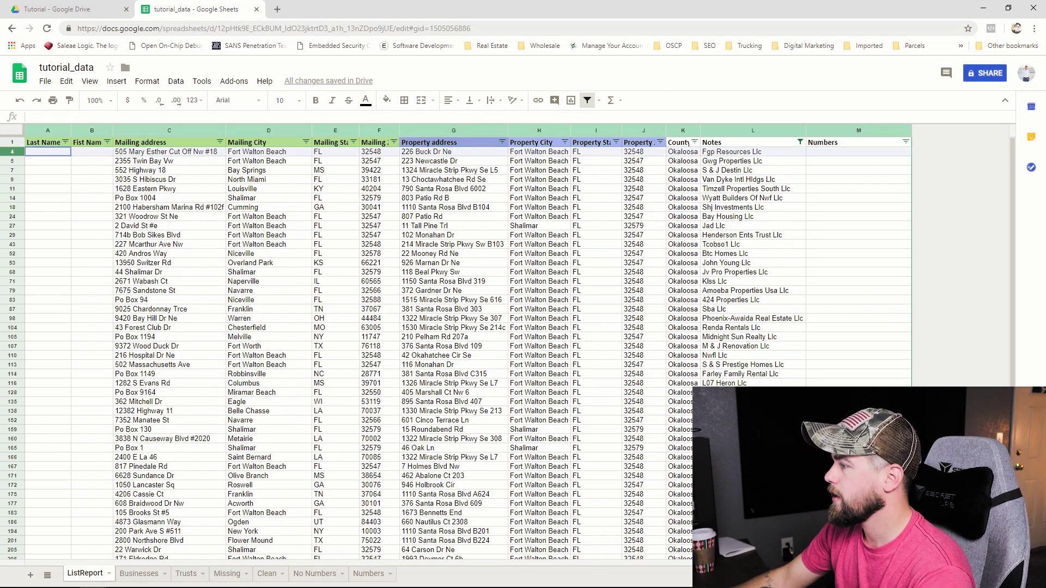
pyautogui.scroll(-3, 50, 313)
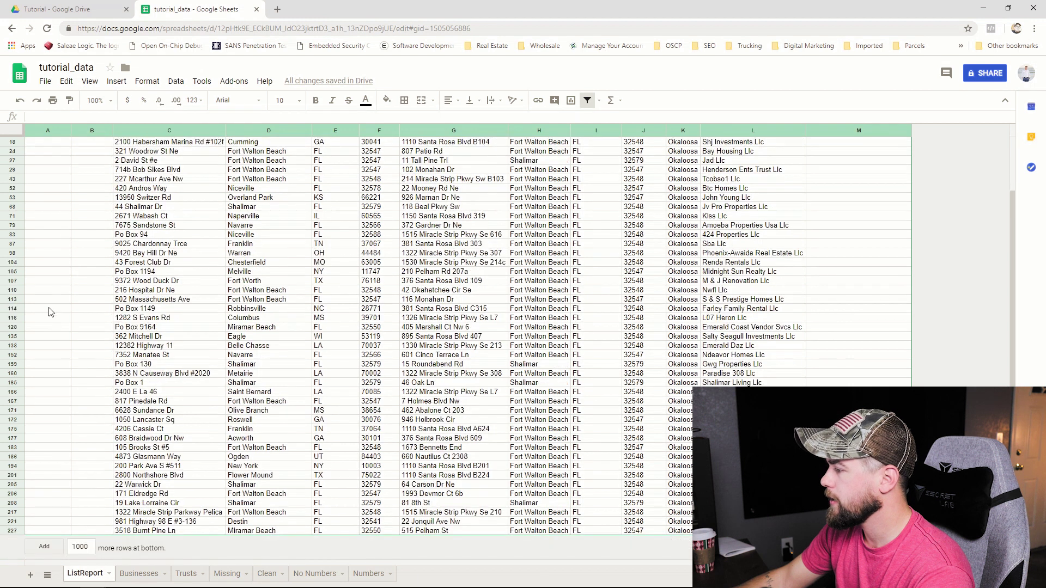
pyautogui.keyDown('shift'); pyautogui.click(12, 532); pyautogui.keyUp('shift')
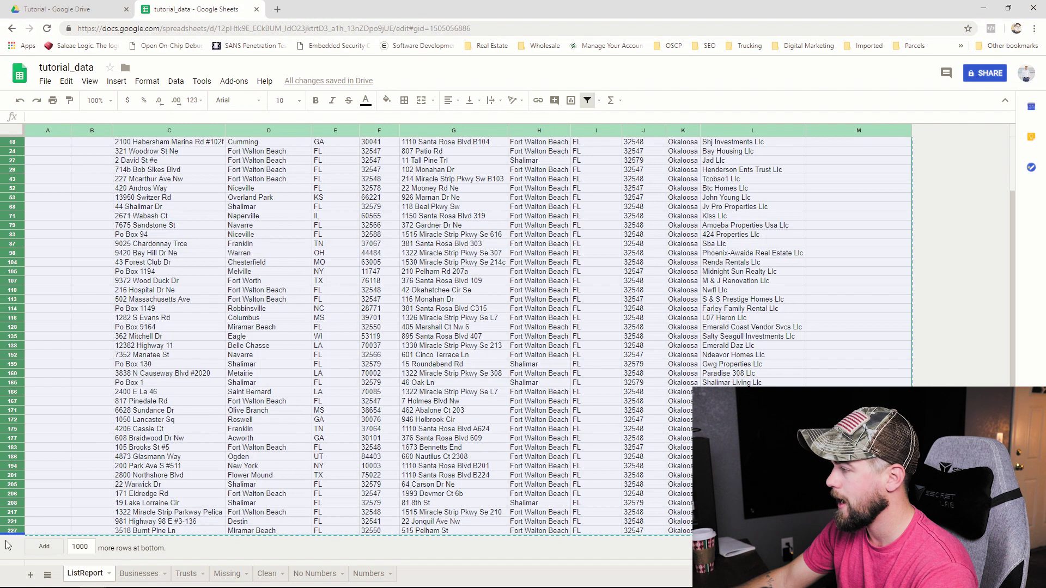
pyautogui.rightClick(24, 373)
pyautogui.click(42, 396)
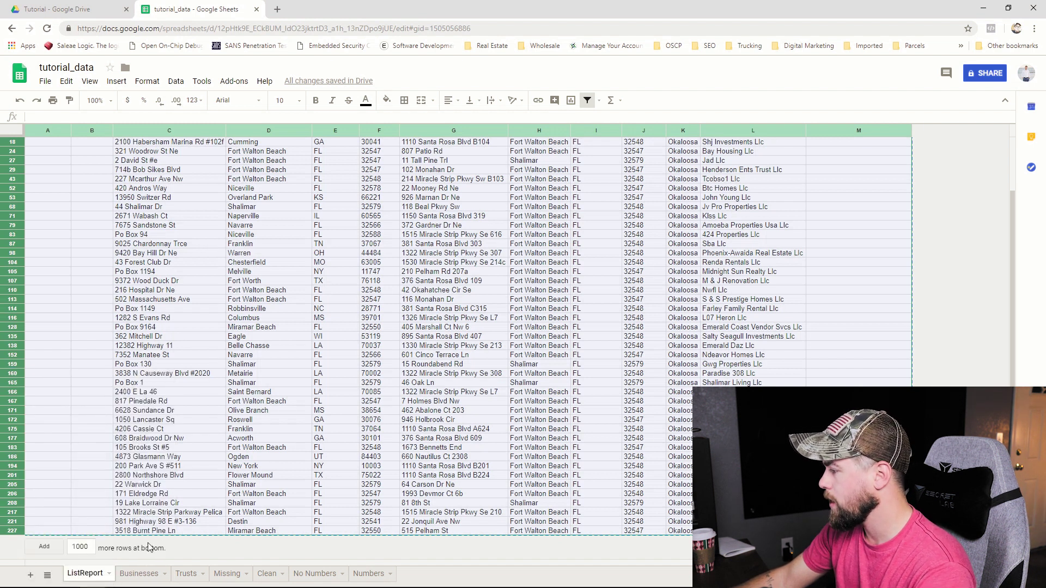
# Try to paste the copied LLC rows with the whole of row 2 selected on the Businesses sheet, then undo it.
pyautogui.click(143, 574)
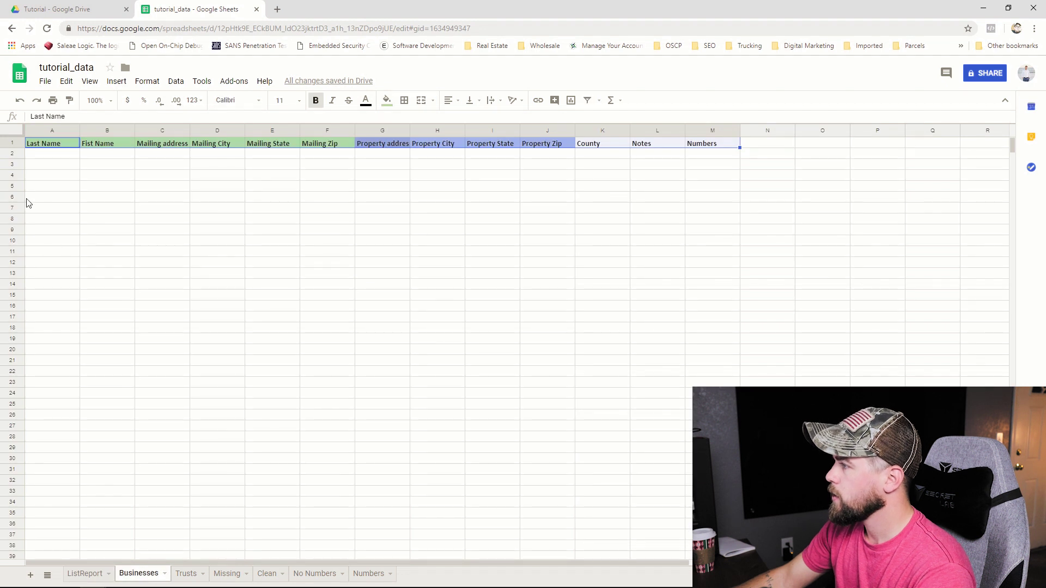
pyautogui.click(13, 154)
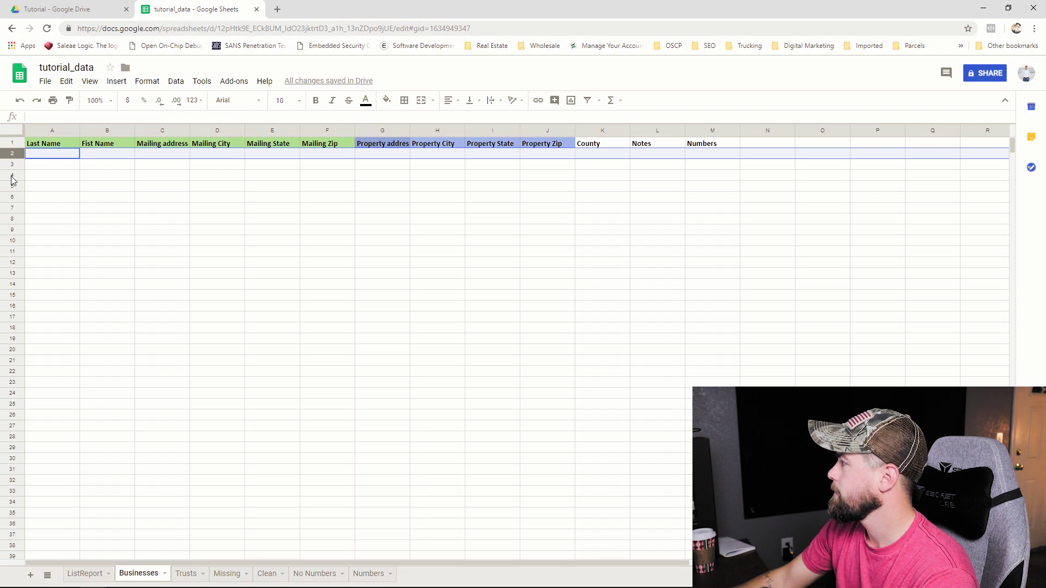
pyautogui.hotkey('ctrl', 'v')
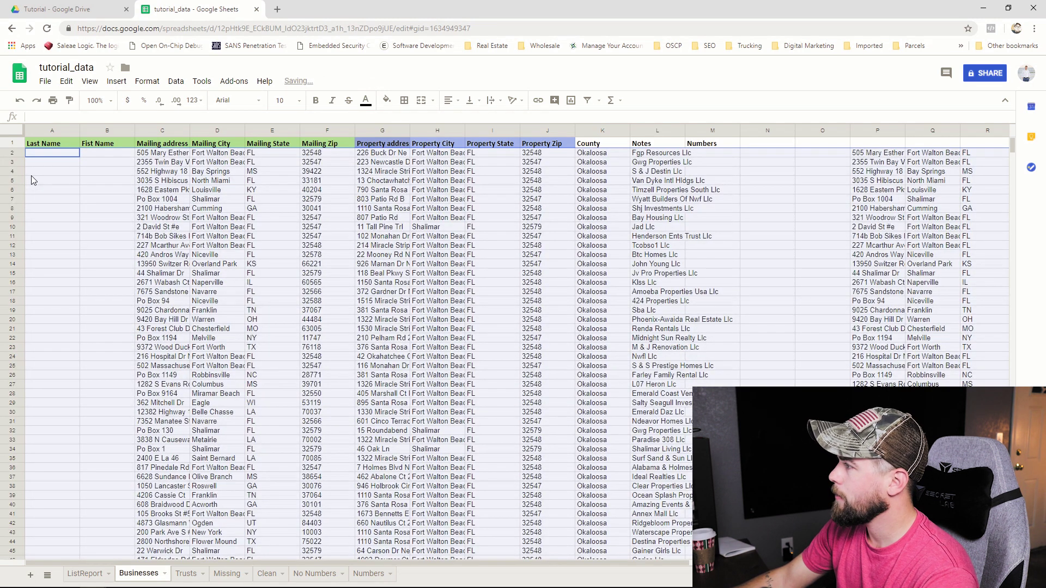
pyautogui.hotkey('ctrl', 'z')
# Paste the copied LLC rows into the Businesses sheet starting at cell A2, directly below the header row.
pyautogui.click(53, 155)
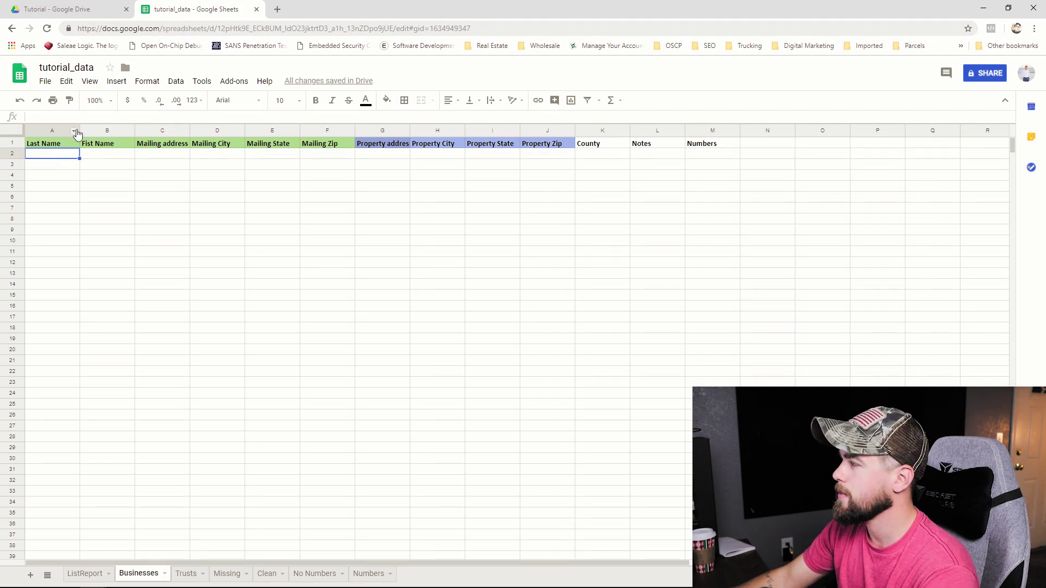
pyautogui.click(73, 573)
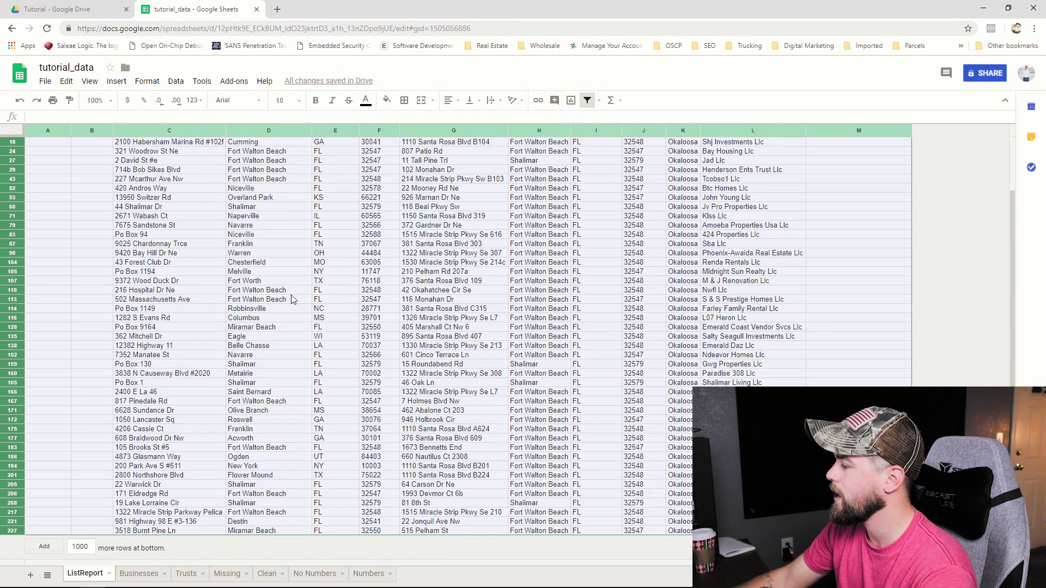
pyautogui.click(139, 574)
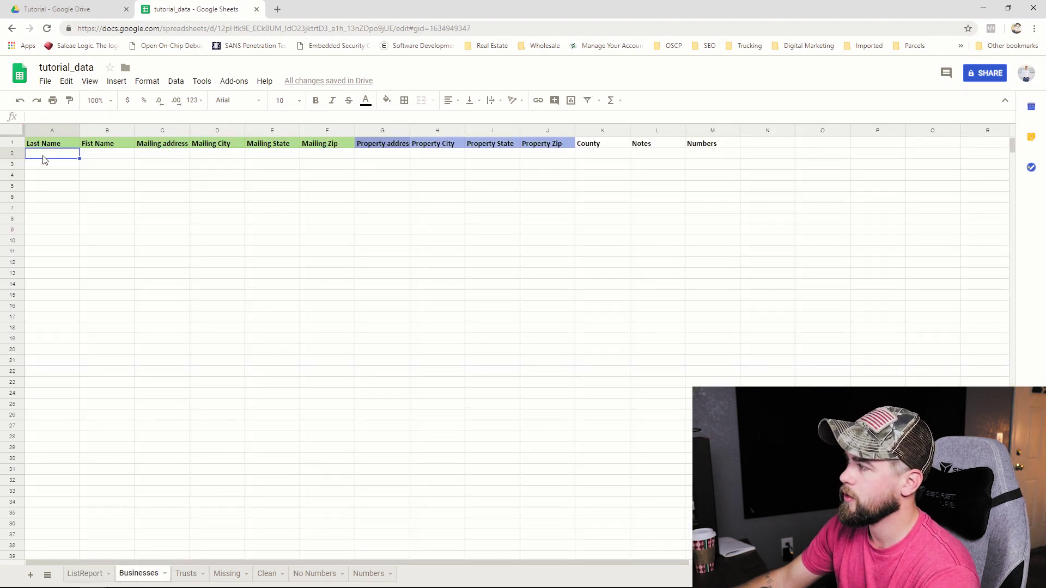
pyautogui.click(19, 157)
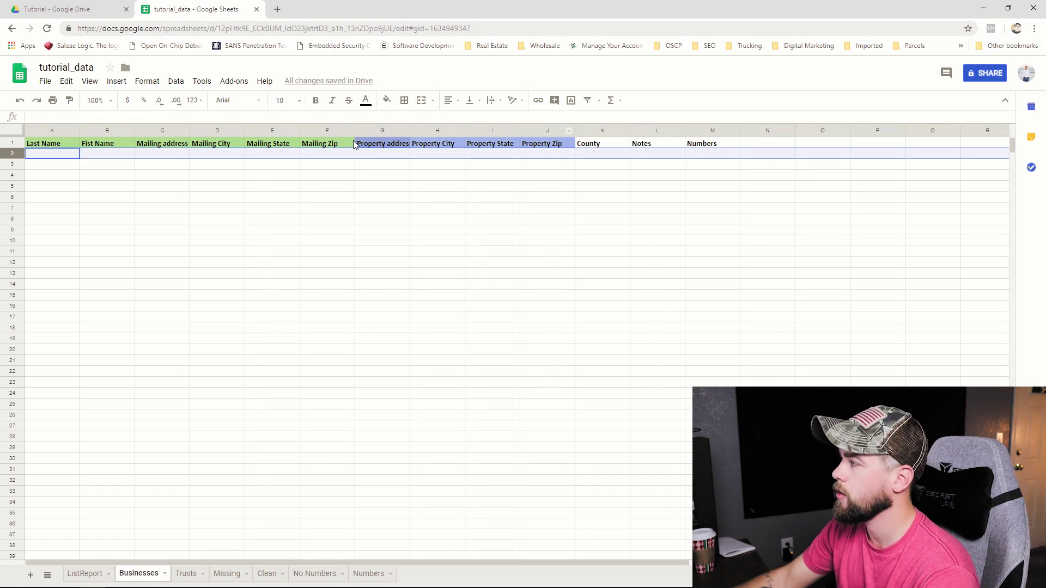
pyautogui.click(64, 158)
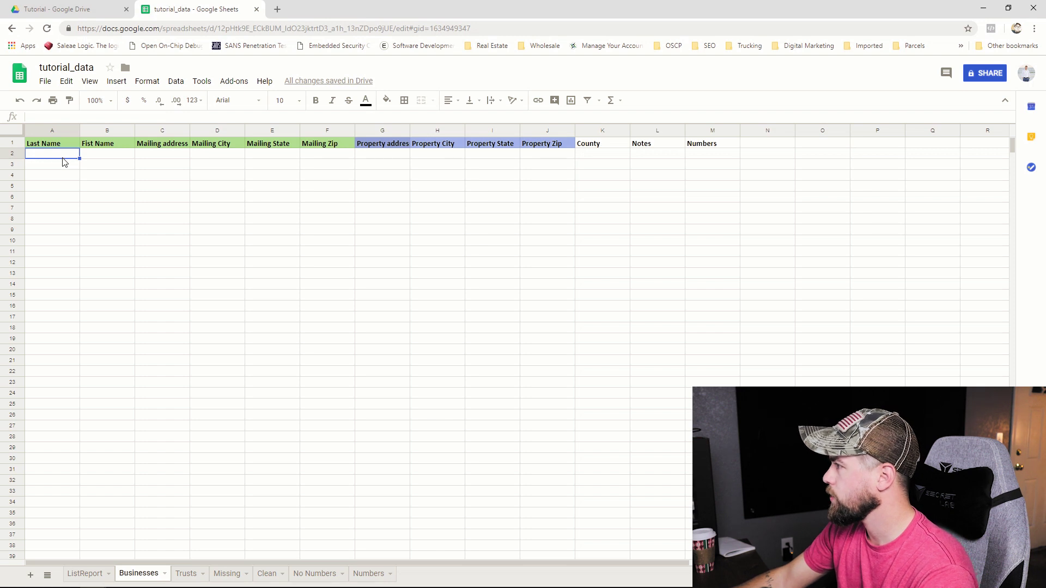
pyautogui.hotkey('ctrl', 'v')
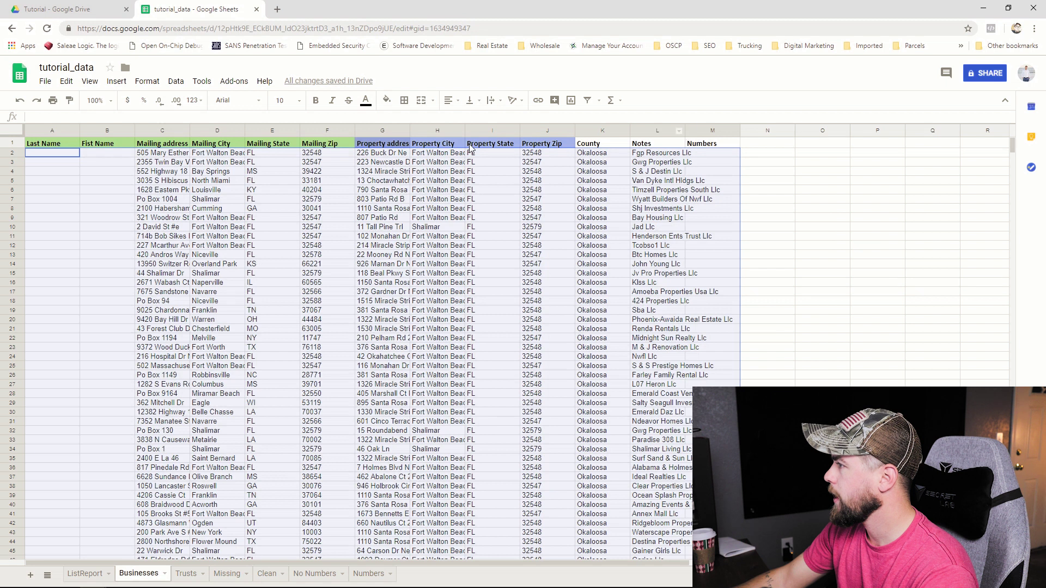
# Fit all column widths on the Businesses sheet to their contents and check the pasted rows down to the last one.
pyautogui.click(8, 133)
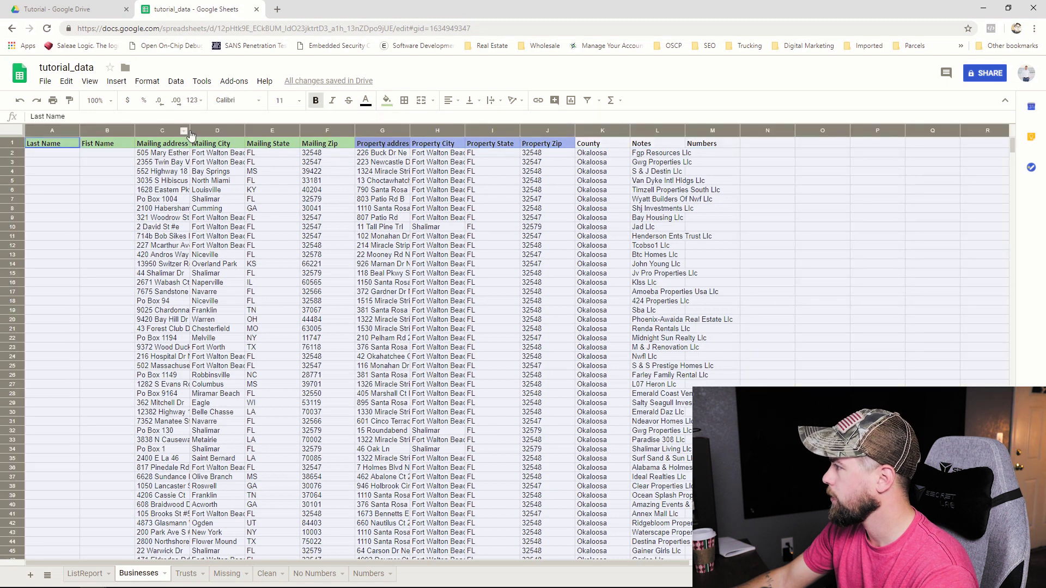
pyautogui.doubleClick(244, 132)
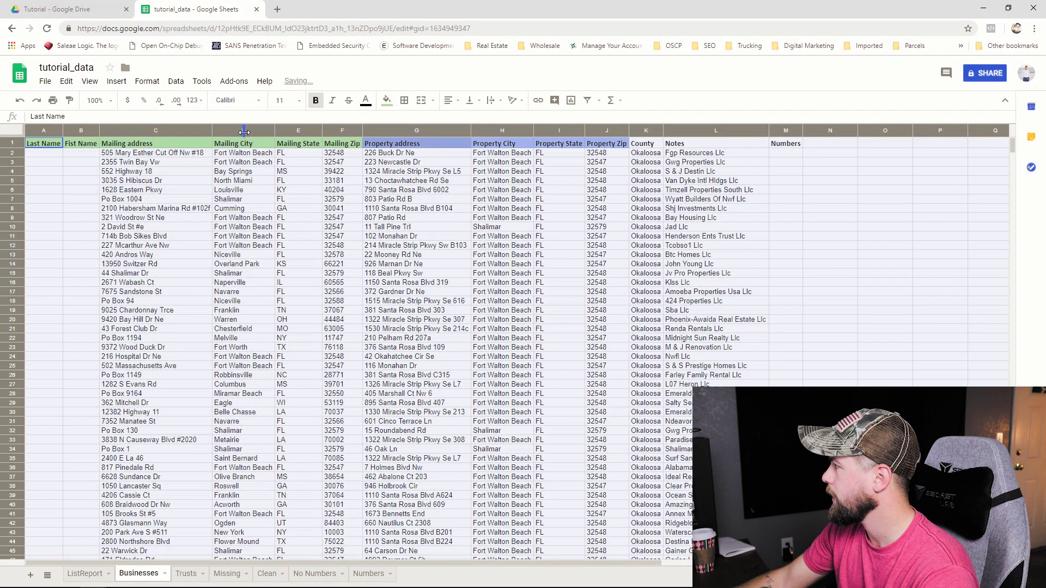
pyautogui.click(413, 181)
pyautogui.scroll(-3, 368, 299)
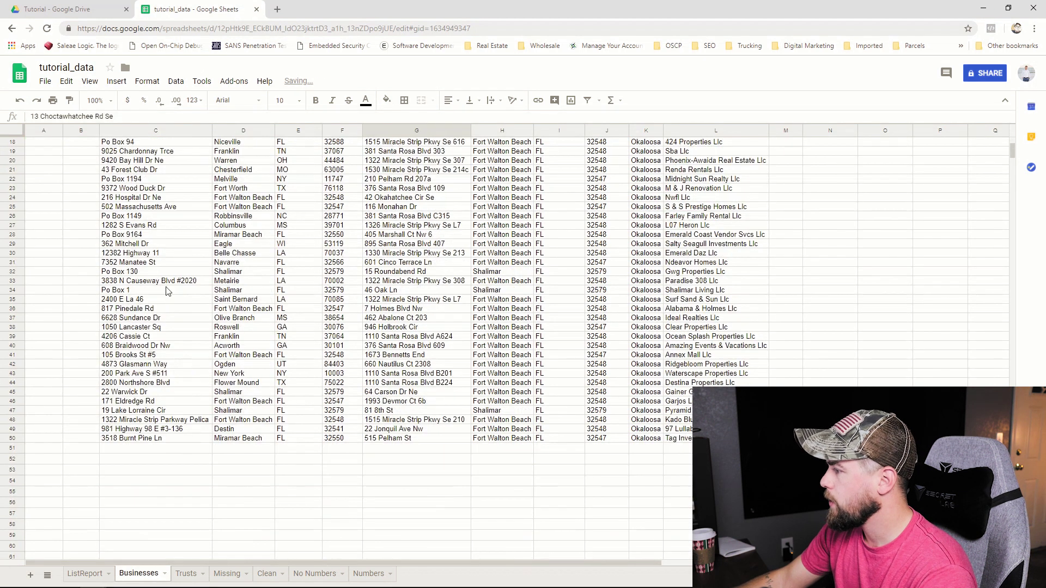
pyautogui.click(12, 438)
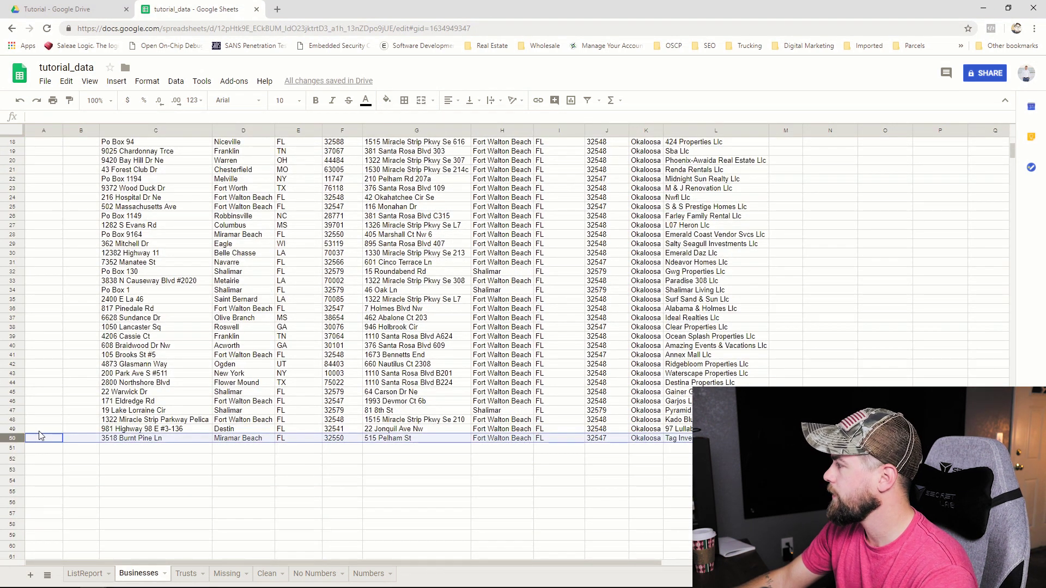
pyautogui.scroll(3, 44, 436)
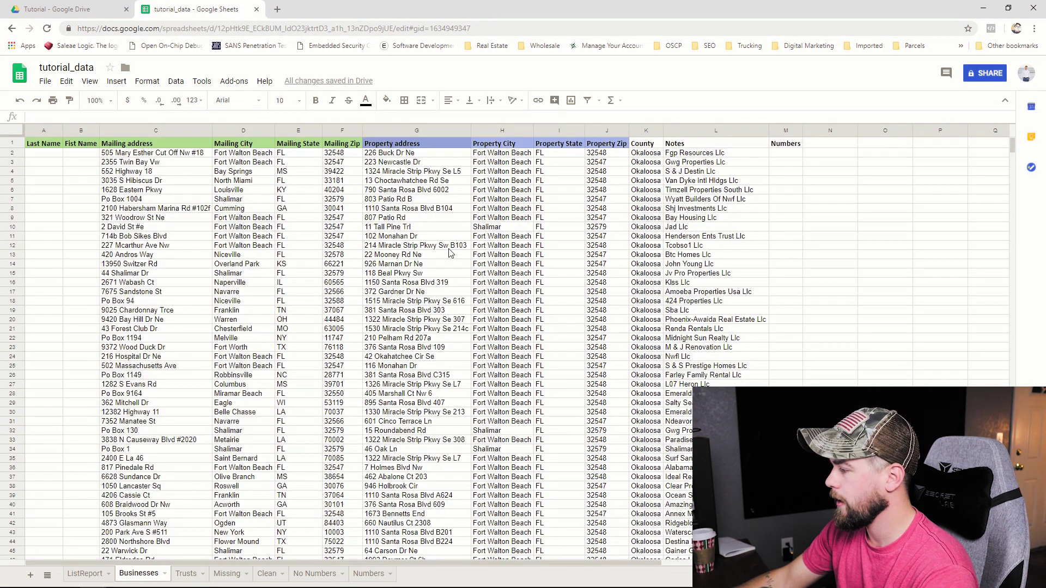
# Delete the selected filtered LLC rows 4 - 227 from the ListReport sheet.
pyautogui.click(84, 574)
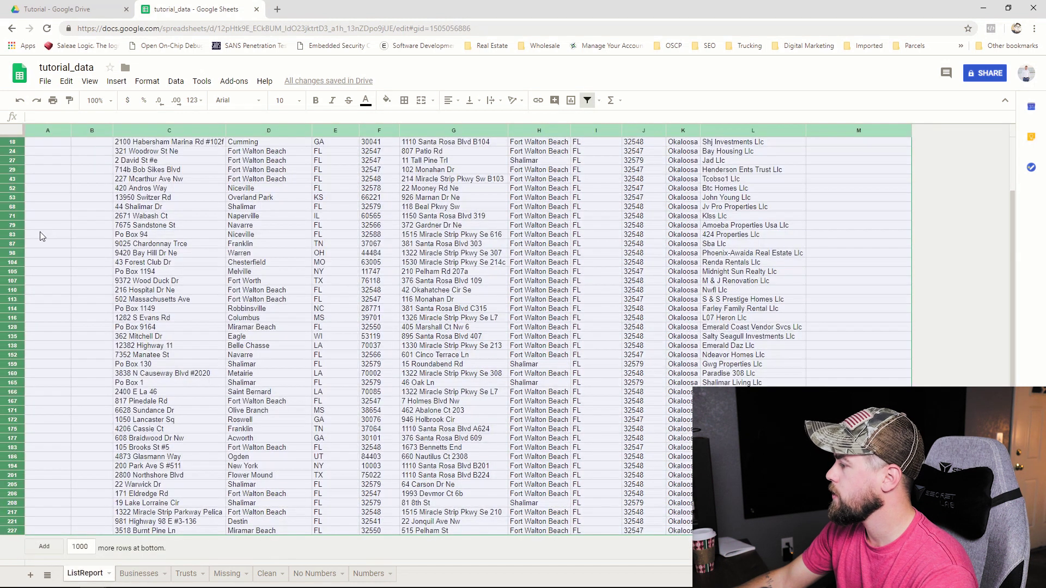
pyautogui.rightClick(12, 289)
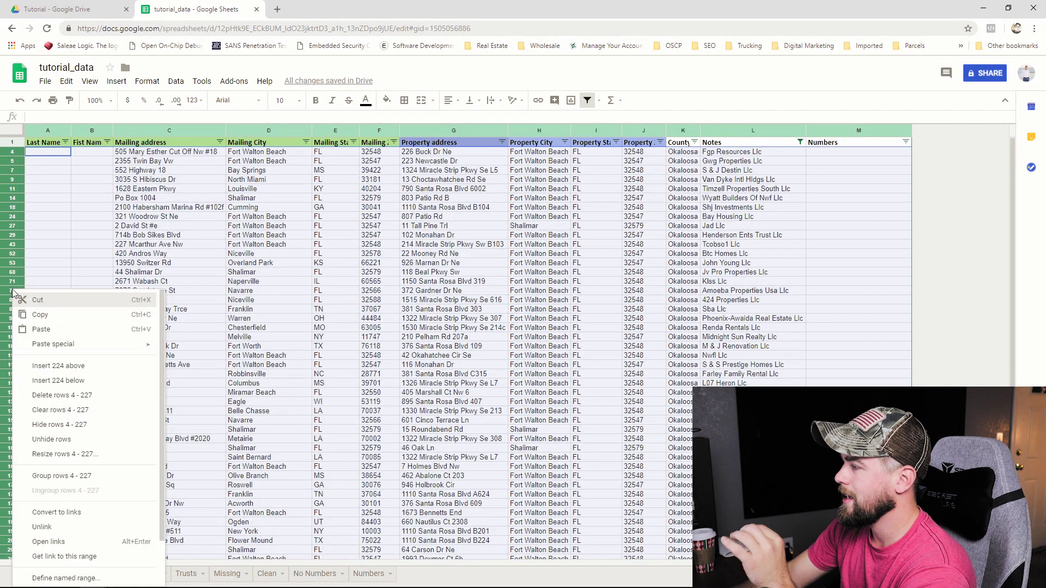
pyautogui.click(111, 402)
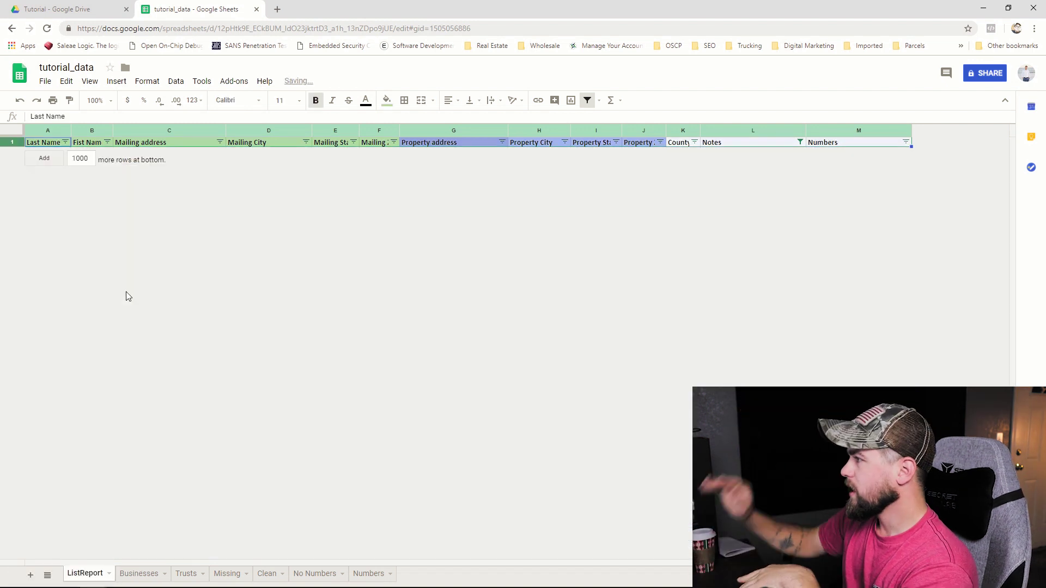
# Remove the current filter from ListReport and create a fresh one across the whole sheet.
pyautogui.click(906, 141)
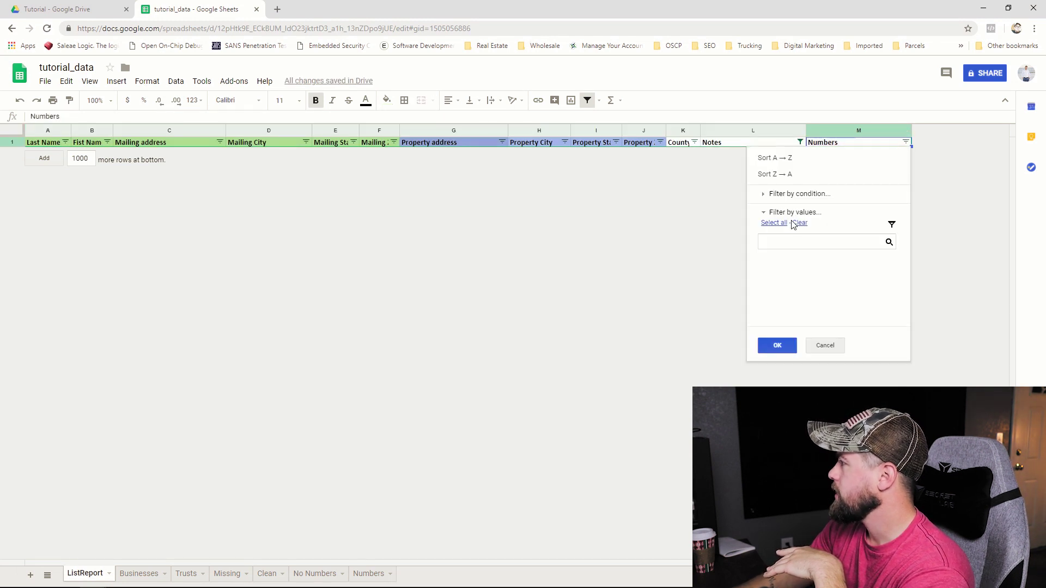
pyautogui.click(587, 101)
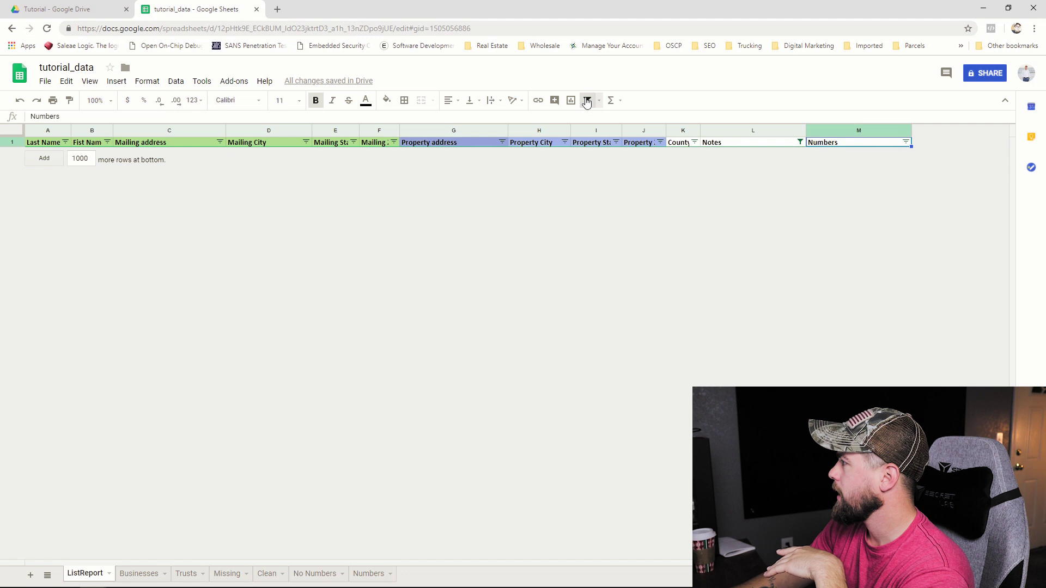
pyautogui.click(733, 162)
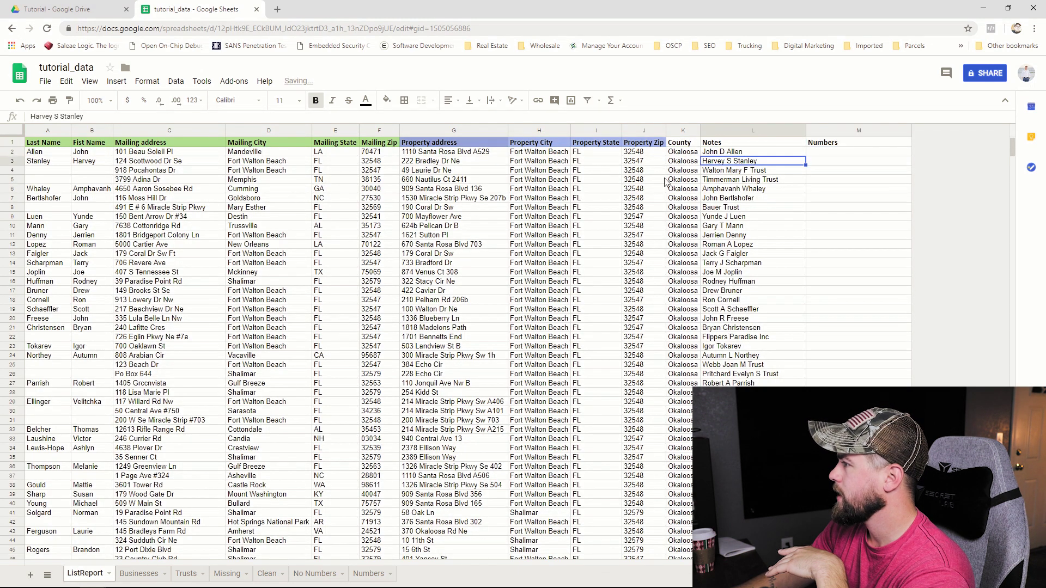
pyautogui.click(13, 131)
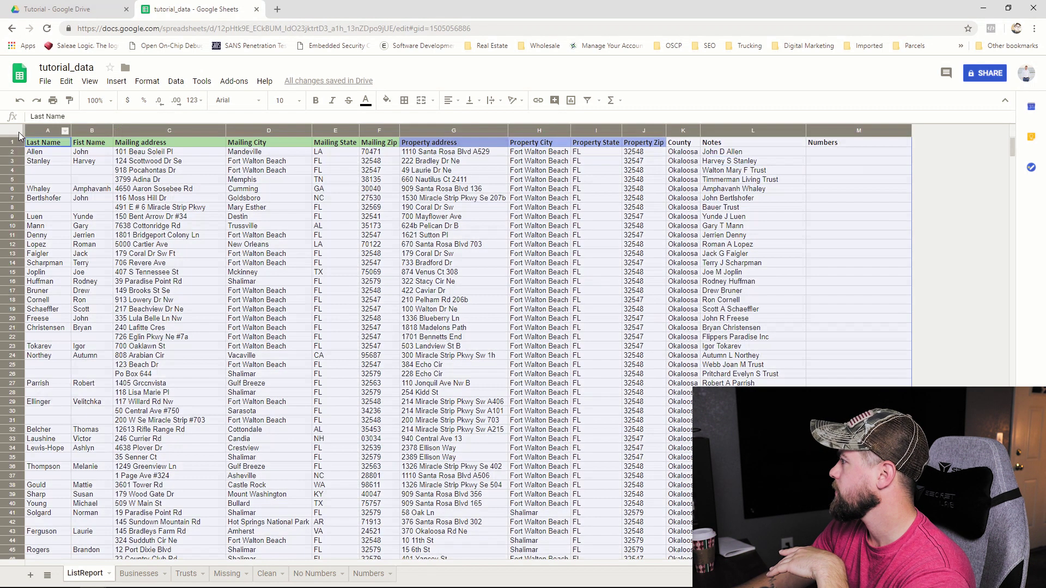
pyautogui.click(587, 100)
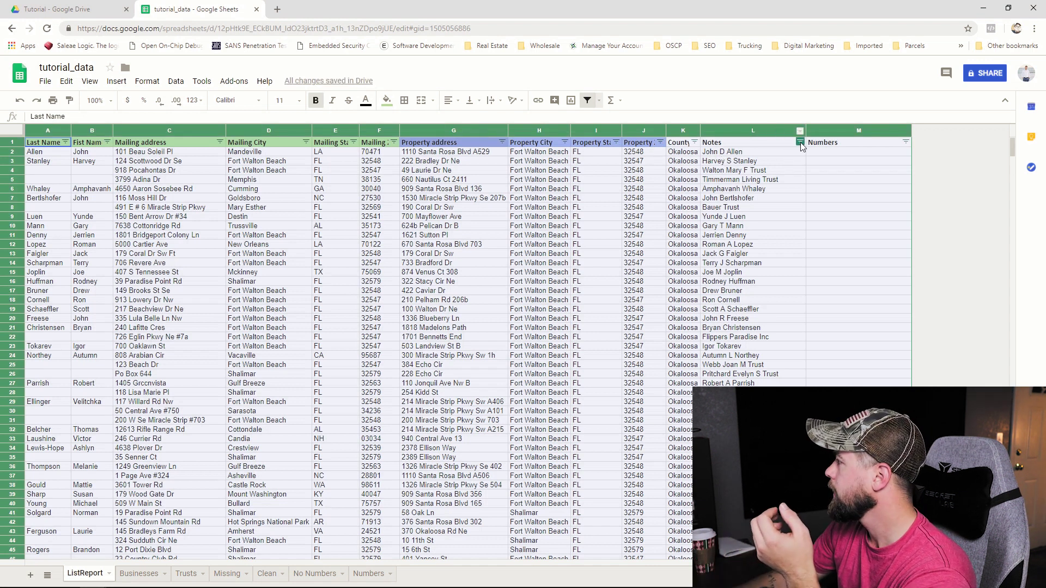
# Filter the Notes column by the condition Text contains with the value ltd.
pyautogui.click(800, 142)
pyautogui.click(661, 194)
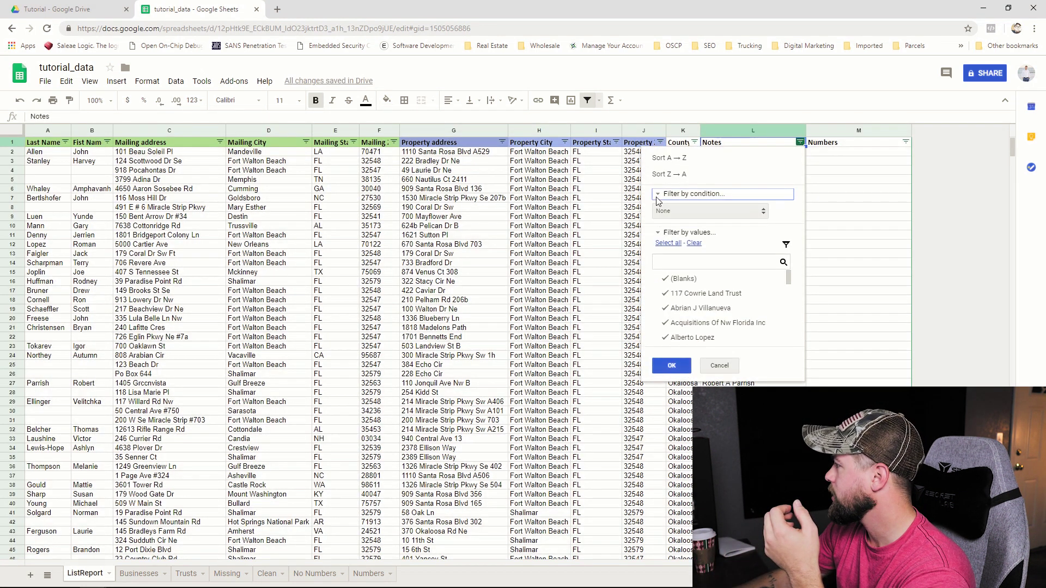
pyautogui.click(687, 216)
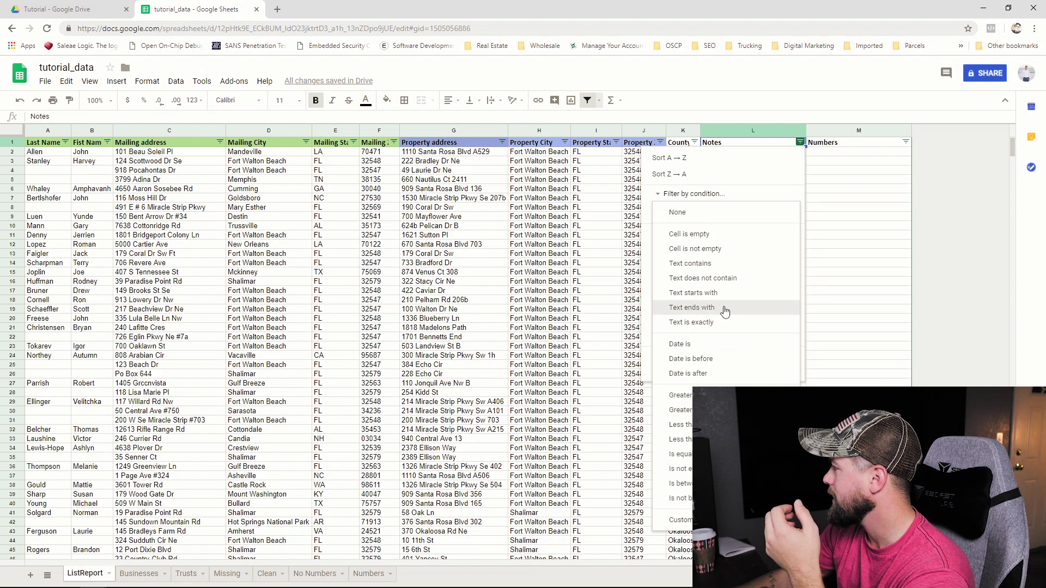
pyautogui.click(709, 263)
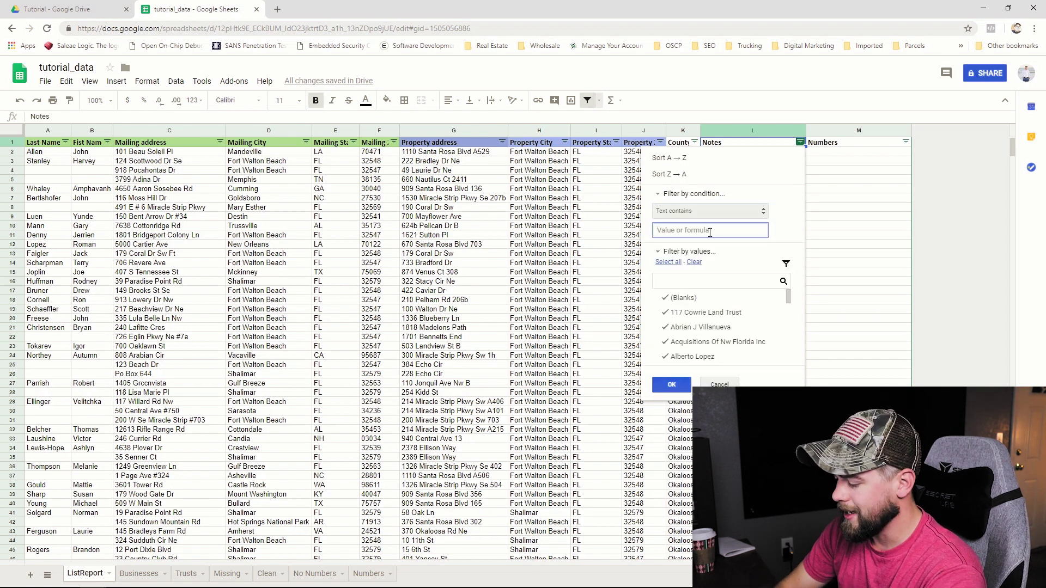
pyautogui.write('ltd')
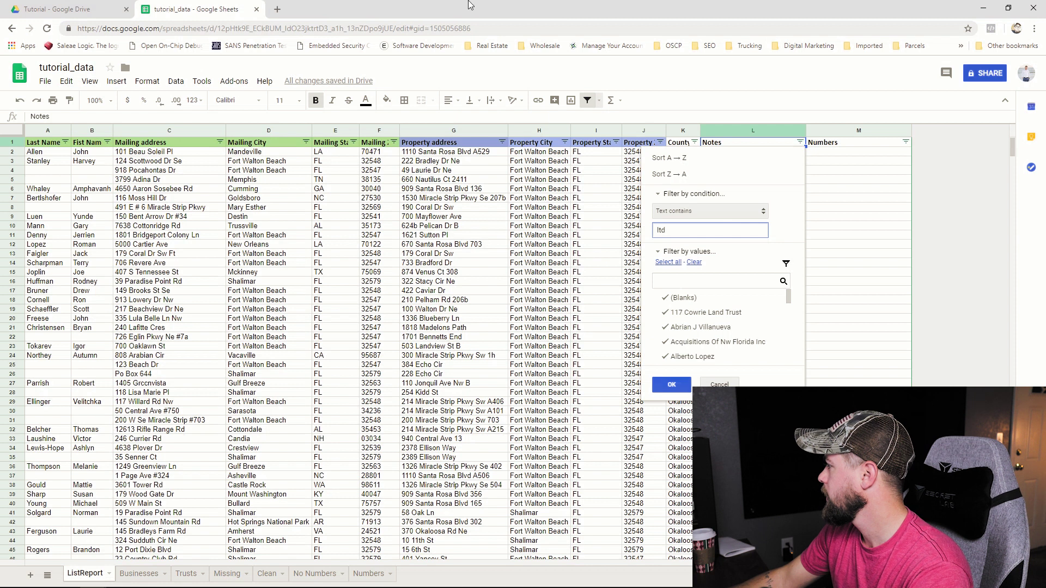
pyautogui.click(669, 388)
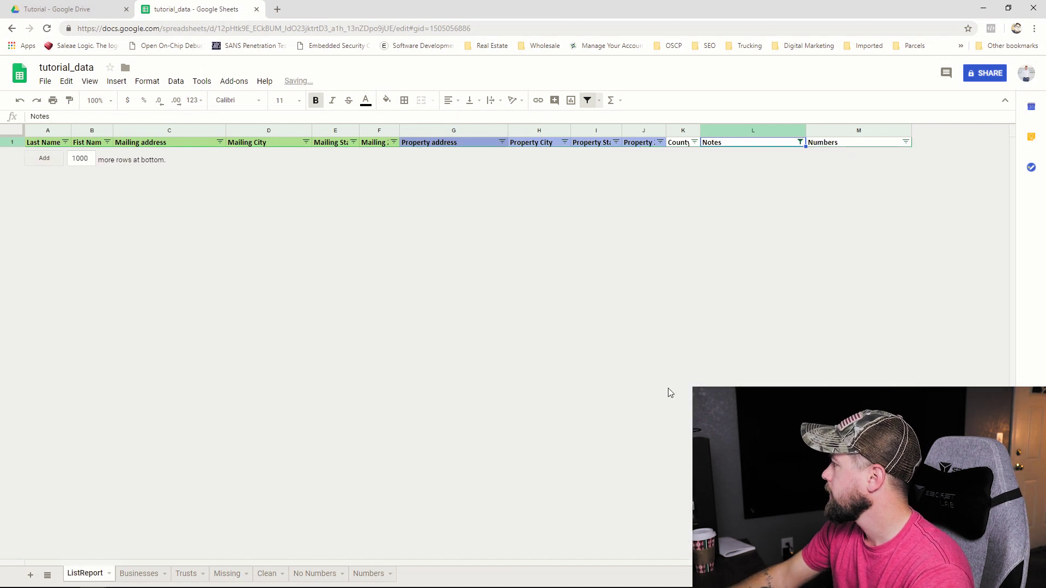
# Change the Notes column's Text contains filter value to inc on the ListReport sheet.
pyautogui.click(800, 142)
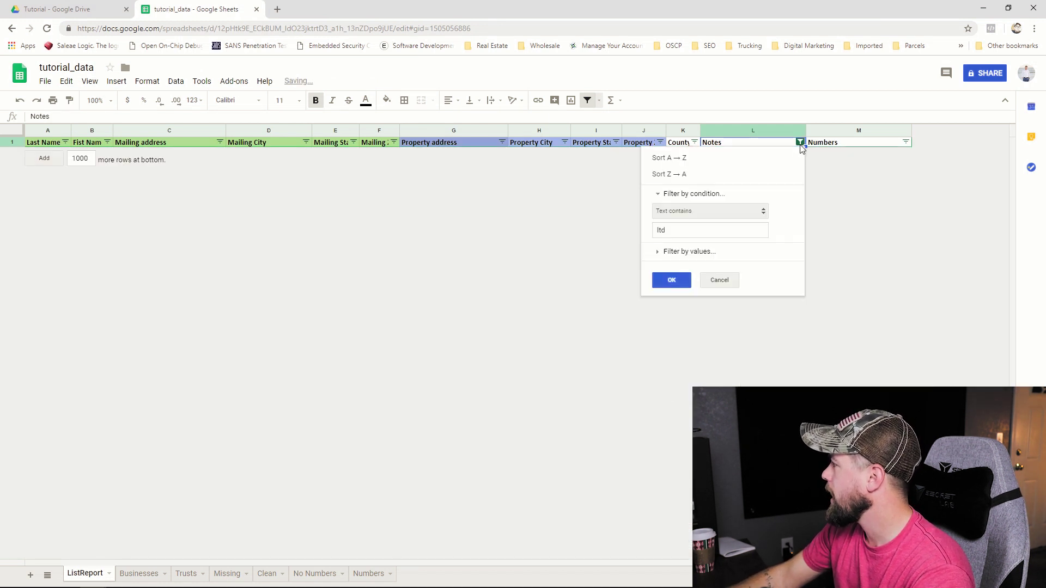
pyautogui.click(655, 230)
pyautogui.press('BackSpace')
pyautogui.press('BackSpace')
pyautogui.press('BackSpace')
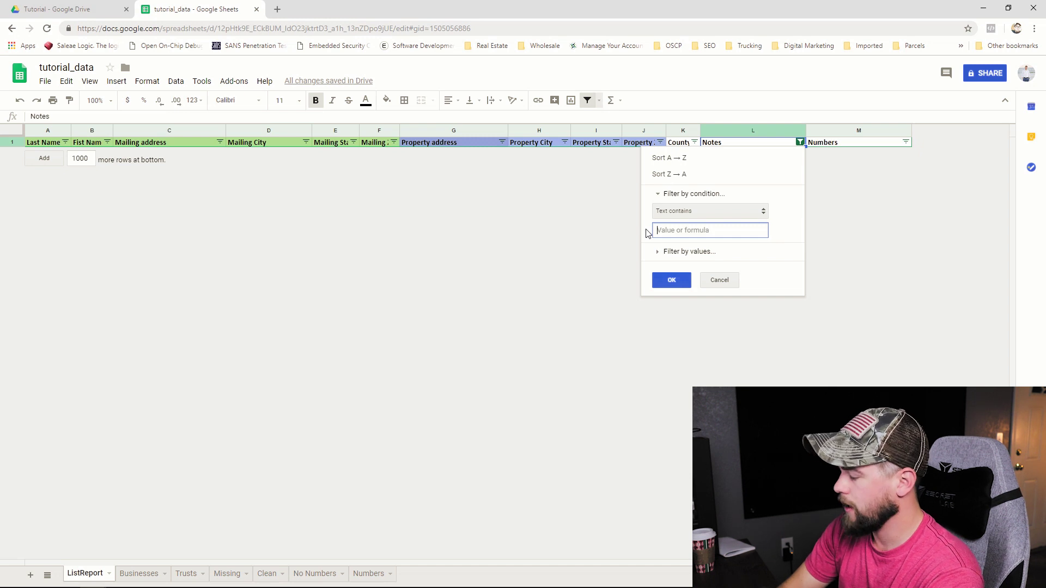
pyautogui.write('inc')
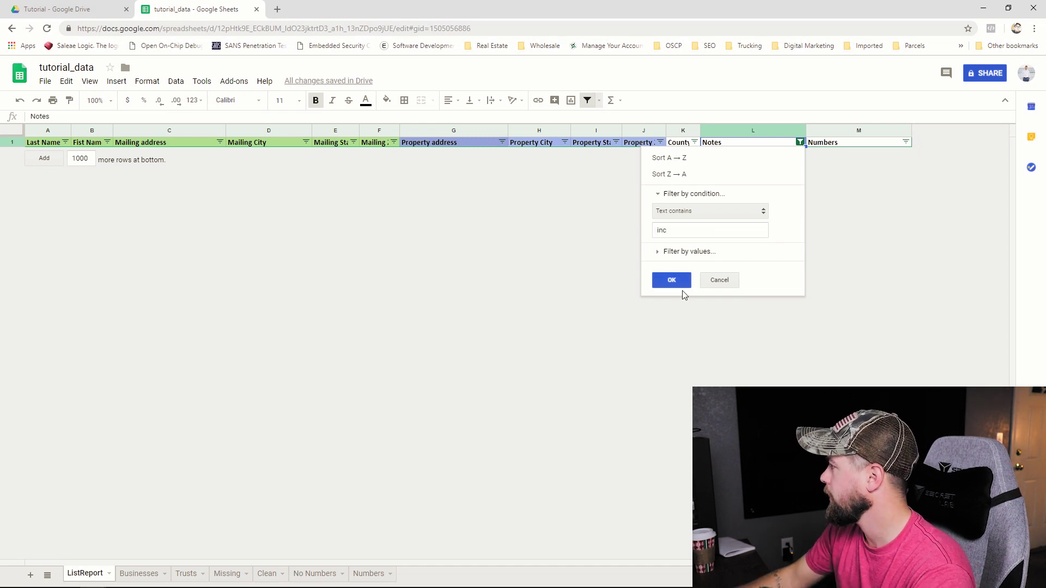
pyautogui.click(688, 280)
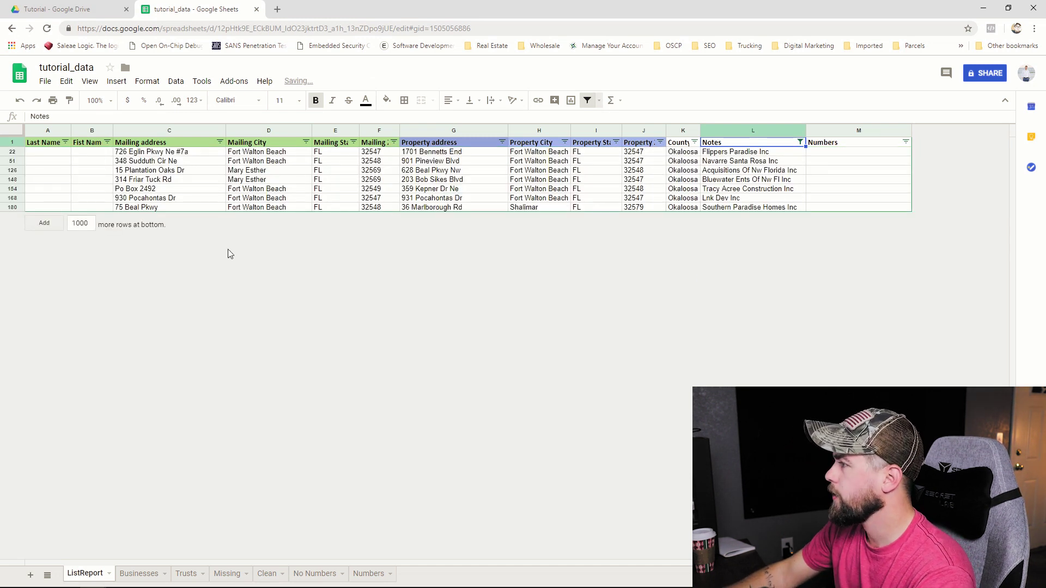
# Copy all the filtered Inc rows from ListReport to the Businesses sheet, starting at row 51.
pyautogui.click(12, 153)
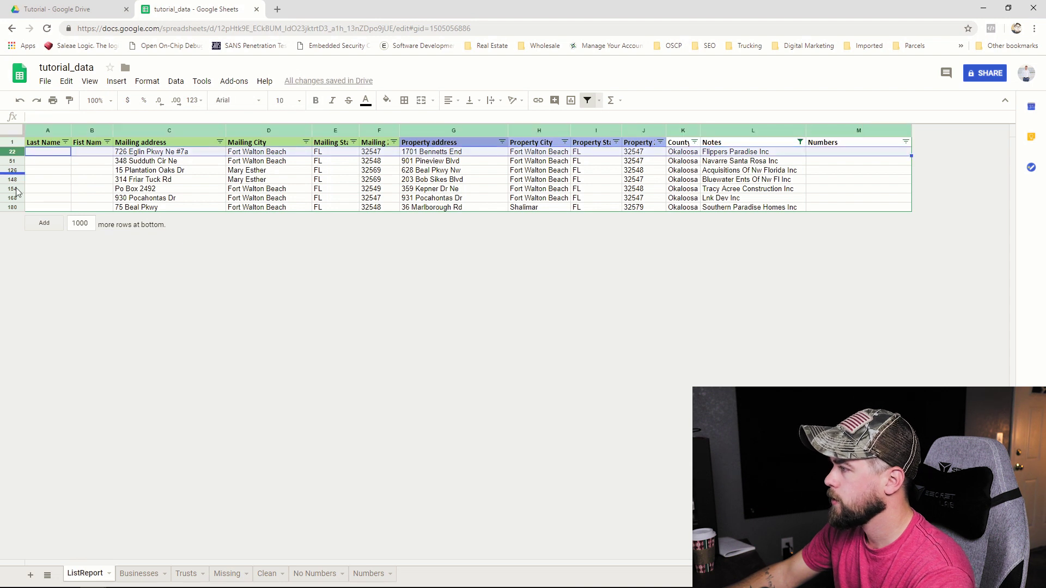
pyautogui.keyDown('shift'); pyautogui.click(12, 207); pyautogui.keyUp('shift')
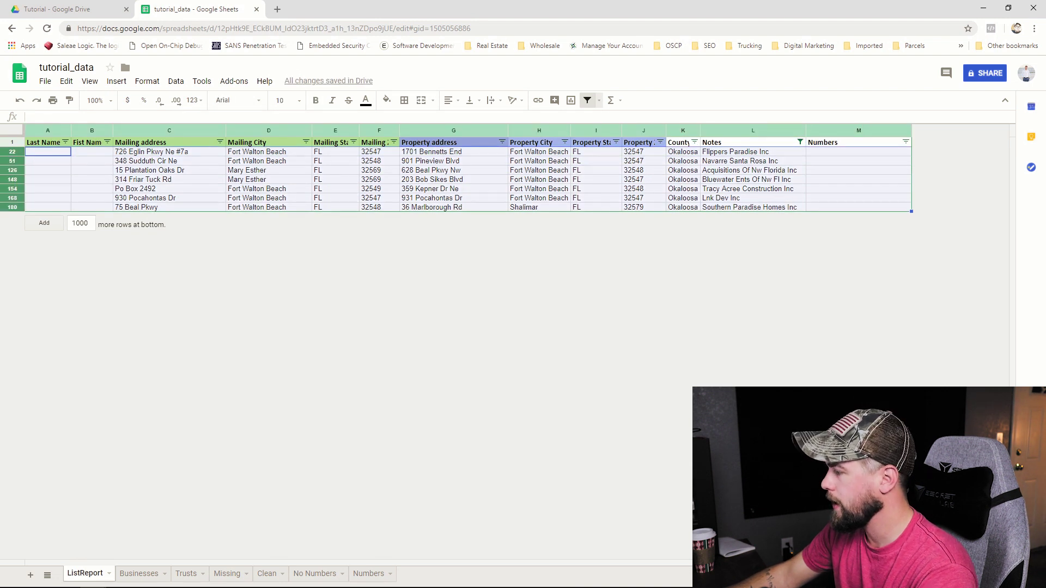
pyautogui.hotkey('ctrl', 'shift', 'pagedown')
pyautogui.scroll(-5, 81, 381)
pyautogui.click(43, 406)
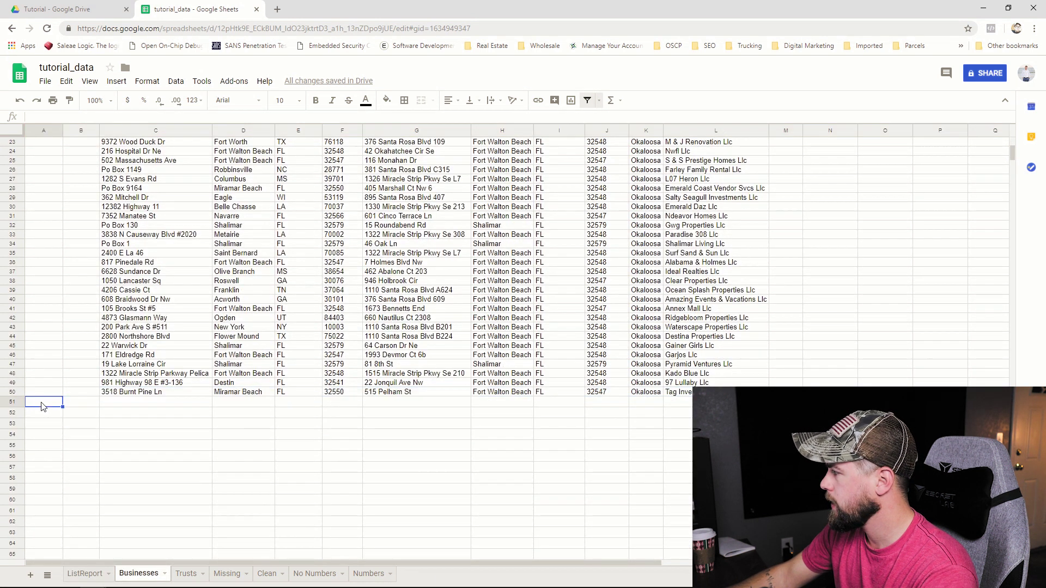
pyautogui.hotkey('ctrl', 'v')
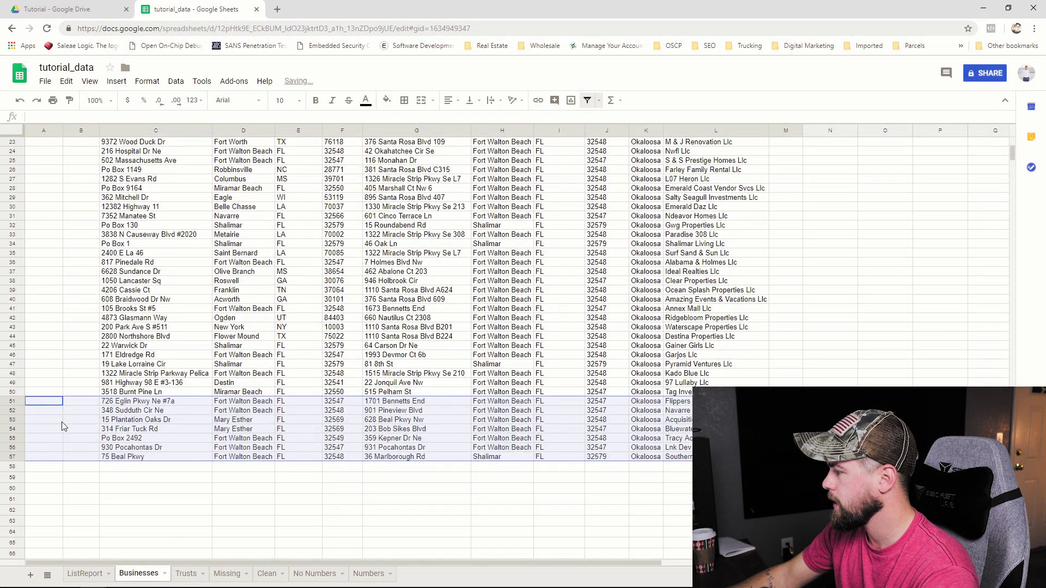
# Delete the selected filtered Inc rows from ListReport and check their copies on the Businesses sheet.
pyautogui.click(97, 570)
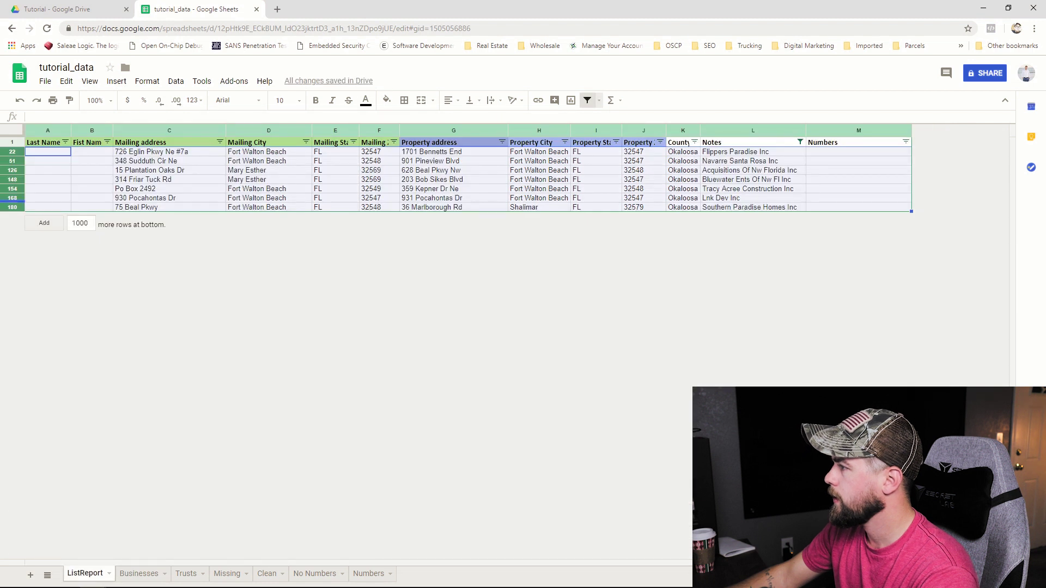
pyautogui.rightClick(21, 199)
pyautogui.click(70, 302)
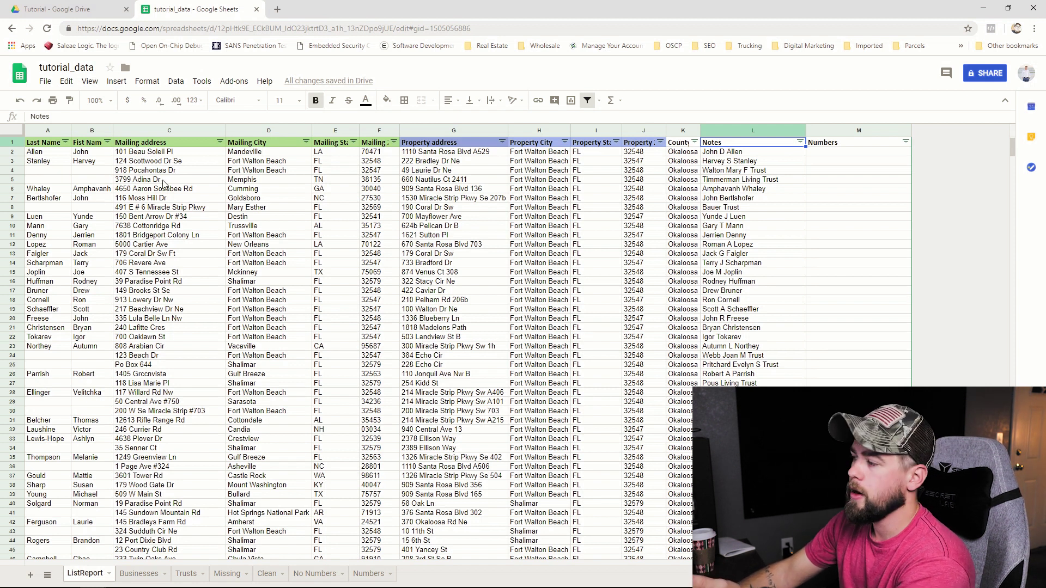
pyautogui.click(152, 576)
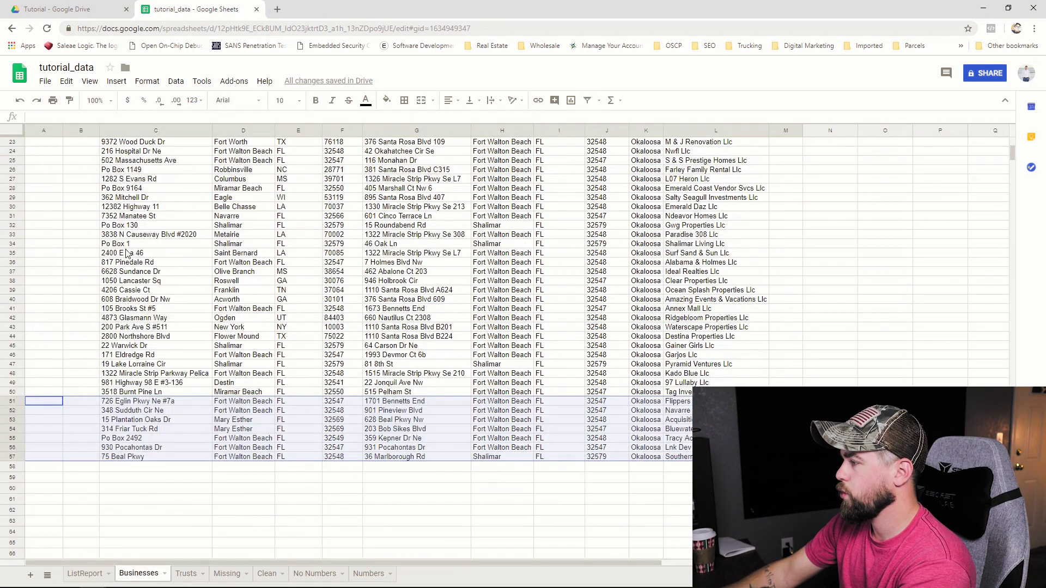
pyautogui.click(85, 575)
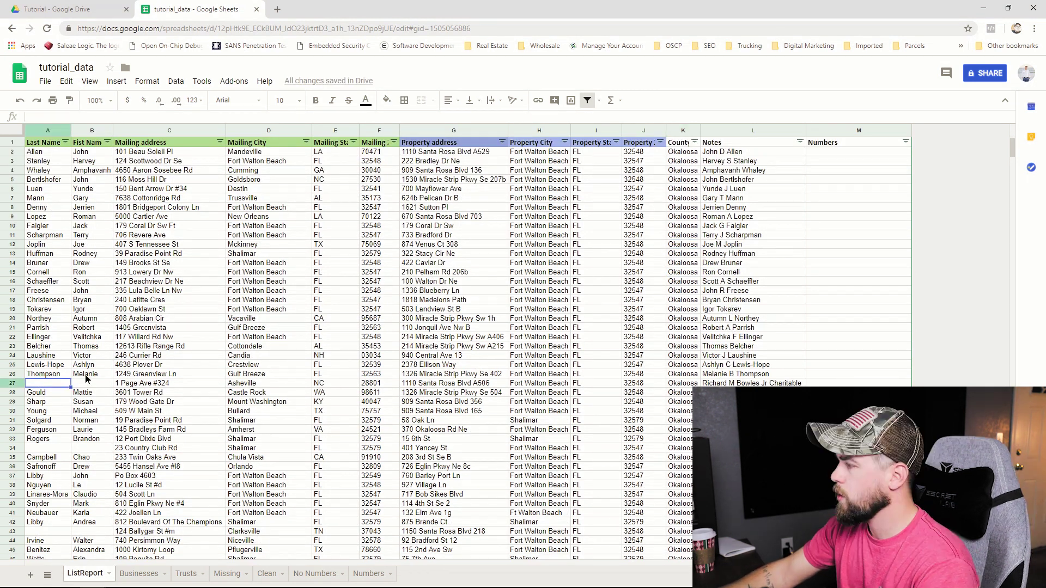
# Filter the Last Name column on ListReport by values to show only (Blanks).
pyautogui.click(91, 383)
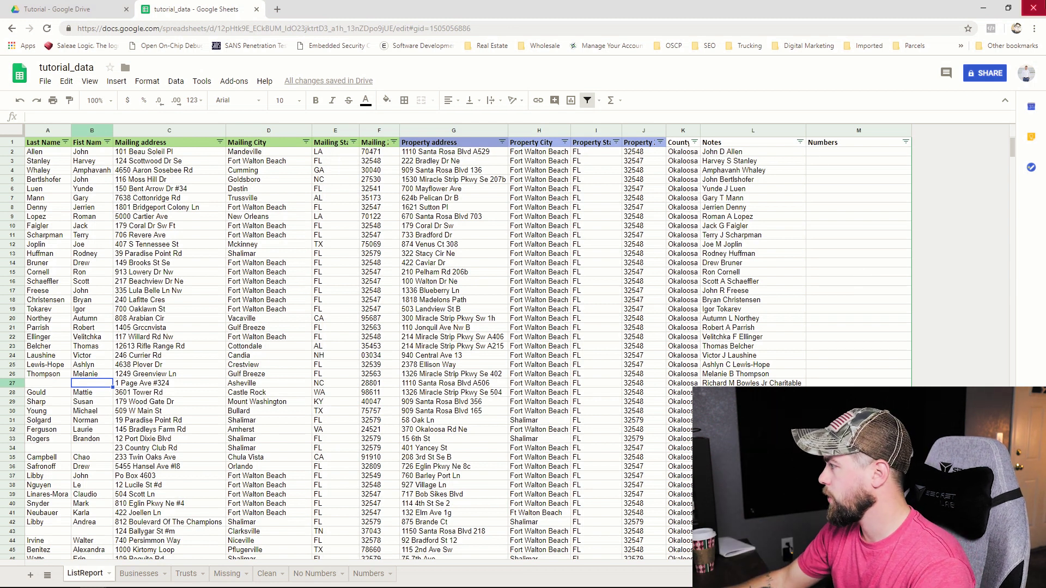
pyautogui.click(741, 253)
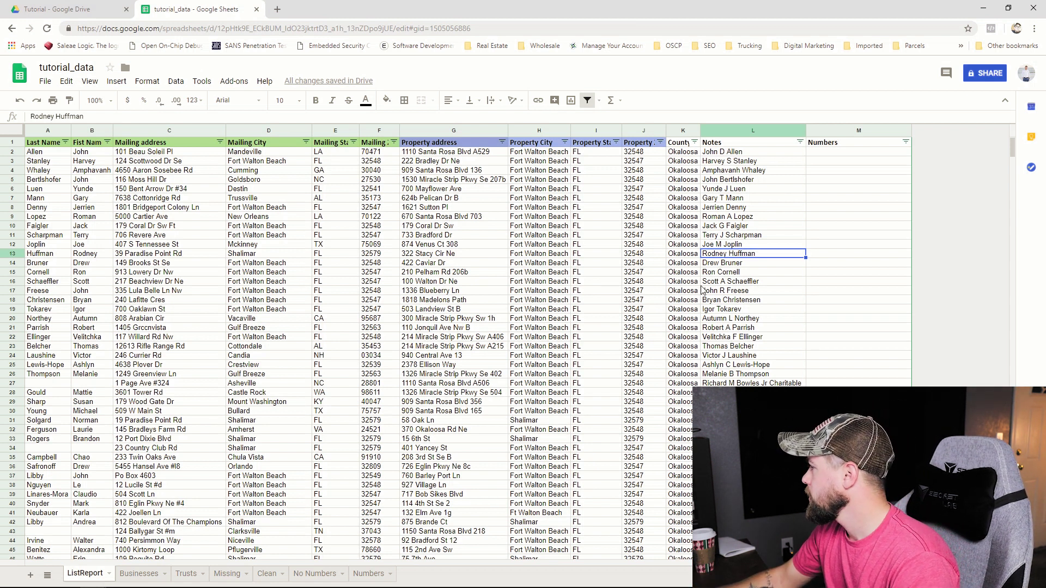
pyautogui.click(66, 143)
pyautogui.click(115, 222)
pyautogui.click(104, 258)
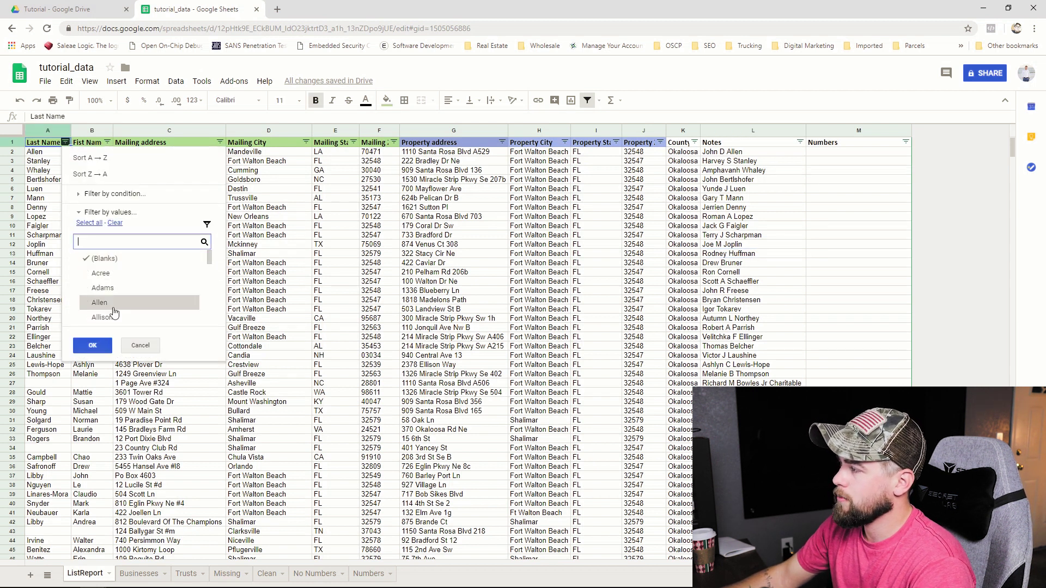
pyautogui.click(108, 346)
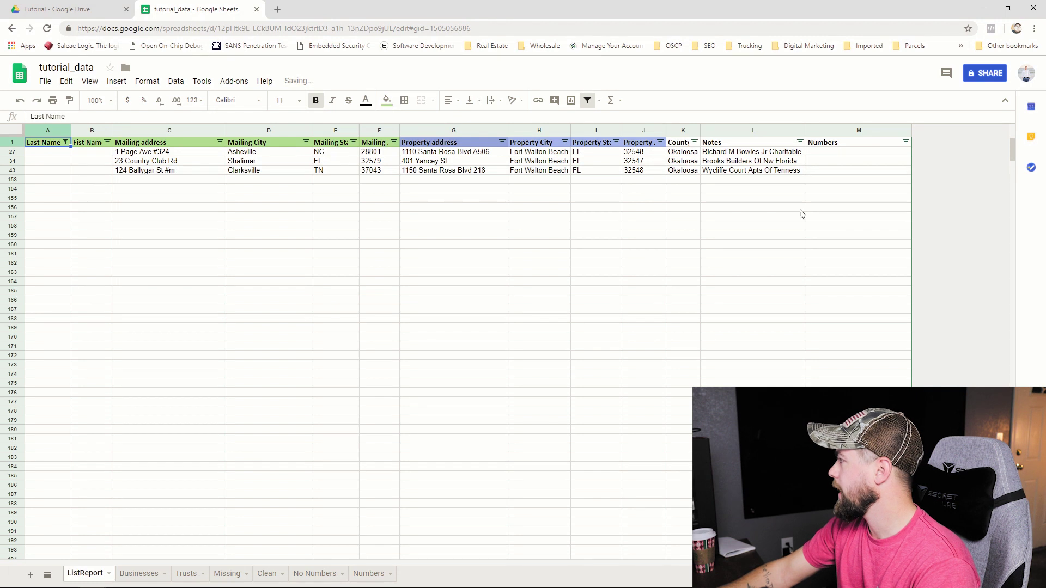
pyautogui.click(796, 162)
pyautogui.moveTo(796, 163); pyautogui.dragTo(785, 153)
pyautogui.click(787, 172)
pyautogui.click(643, 189)
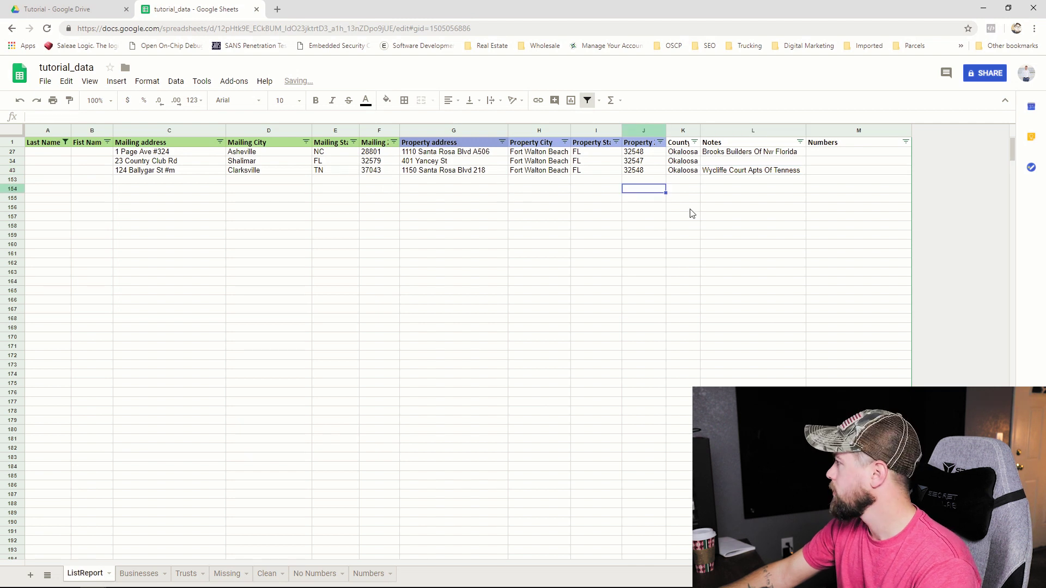
pyautogui.hotkey('ctrl', 'z')
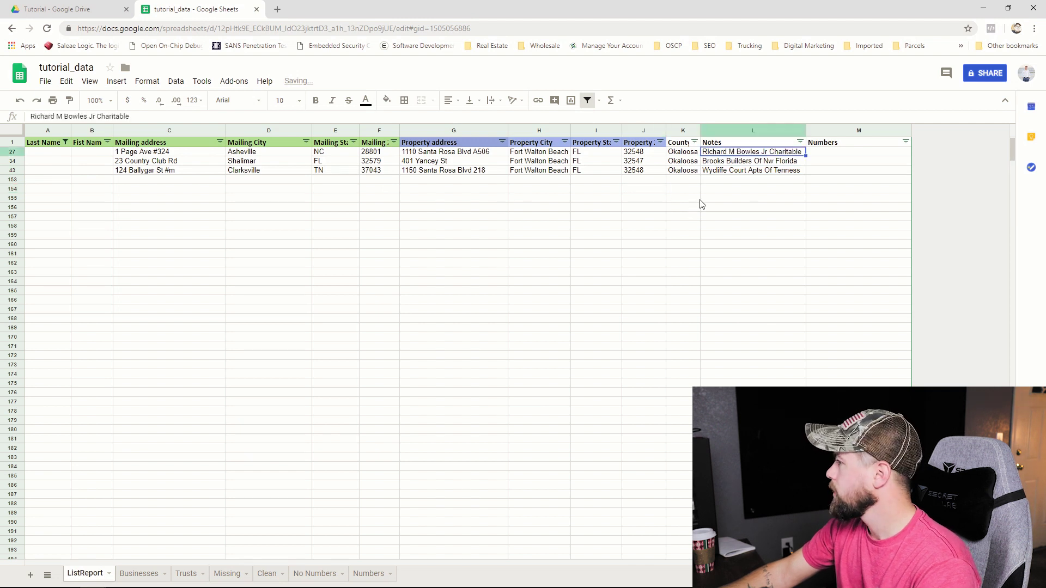
# Move the filtered blank-name rows 27, 34 and 43 from ListReport to the Businesses sheet, and return to ListReport.
pyautogui.click(11, 152)
pyautogui.keyDown('shift'); pyautogui.click(12, 170); pyautogui.keyUp('shift')
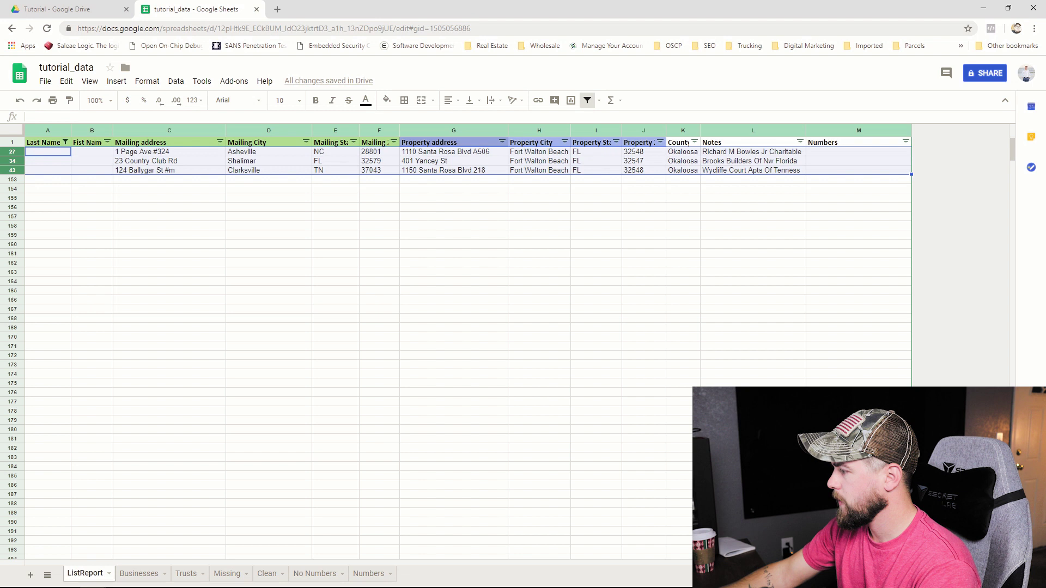
pyautogui.click(137, 575)
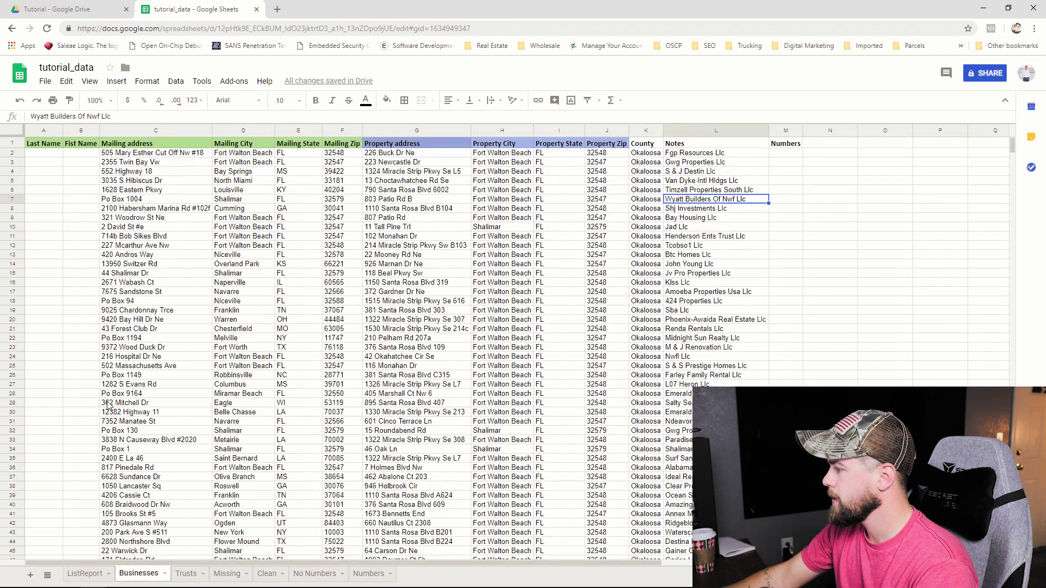
pyautogui.hotkey('ctrl', 'shift', 'pageup')
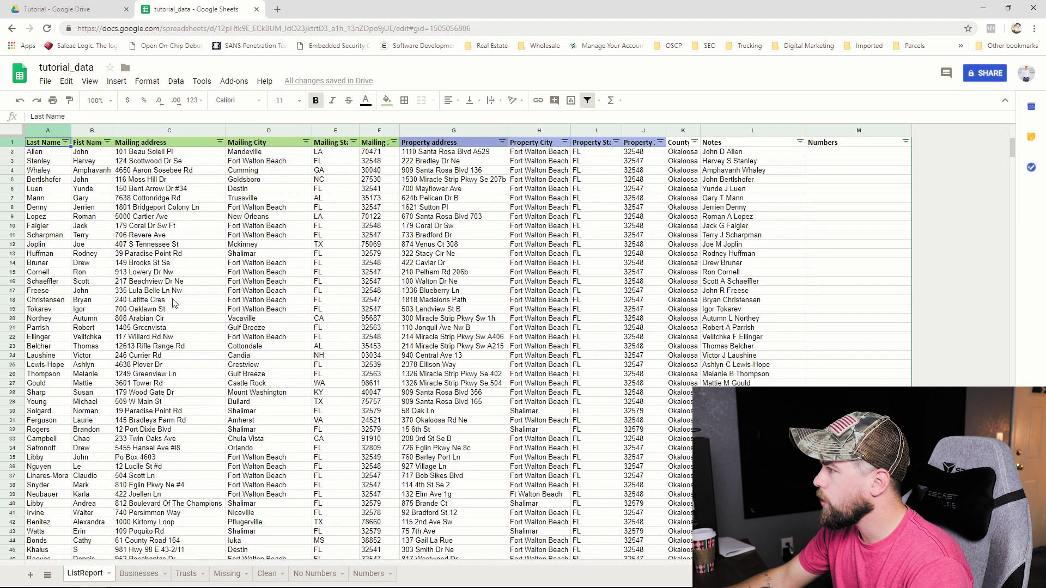
# Look through the remaining ListReport rows for owners with missing or incomplete first and last names.
pyautogui.scroll(-15, 118, 320)
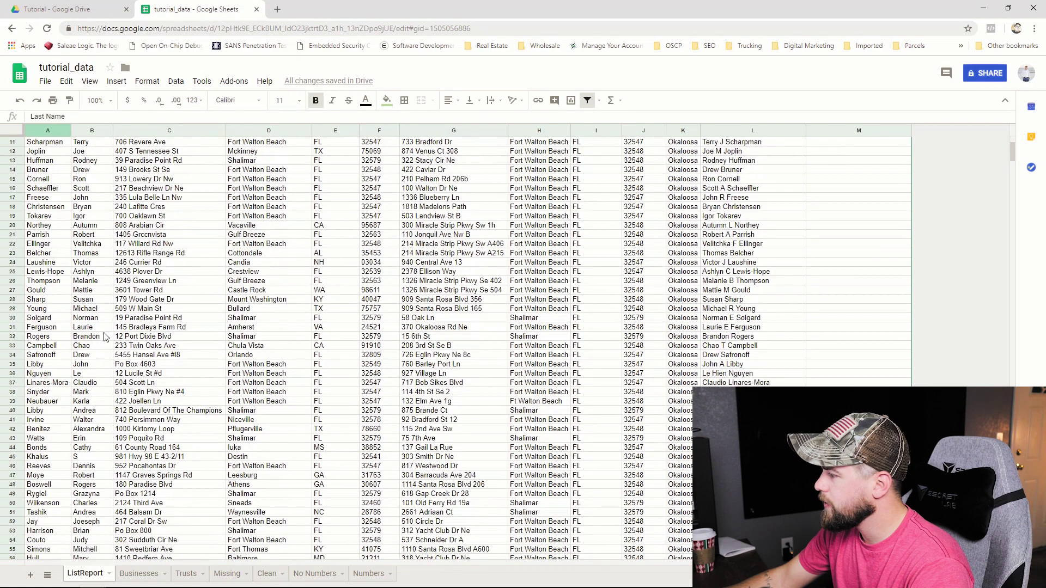
pyautogui.scroll(-20, 99, 357)
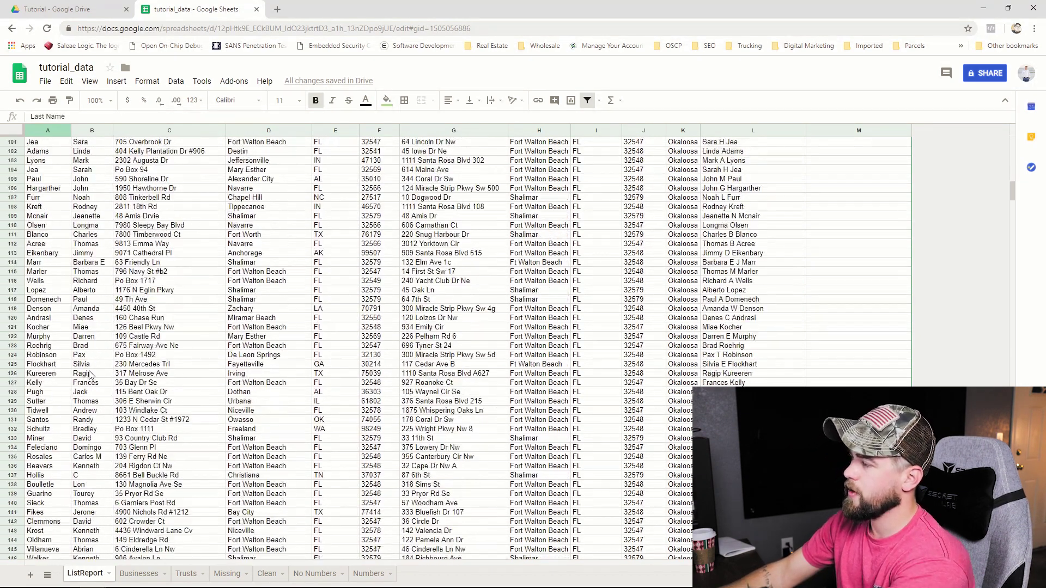
pyautogui.scroll(10, 81, 376)
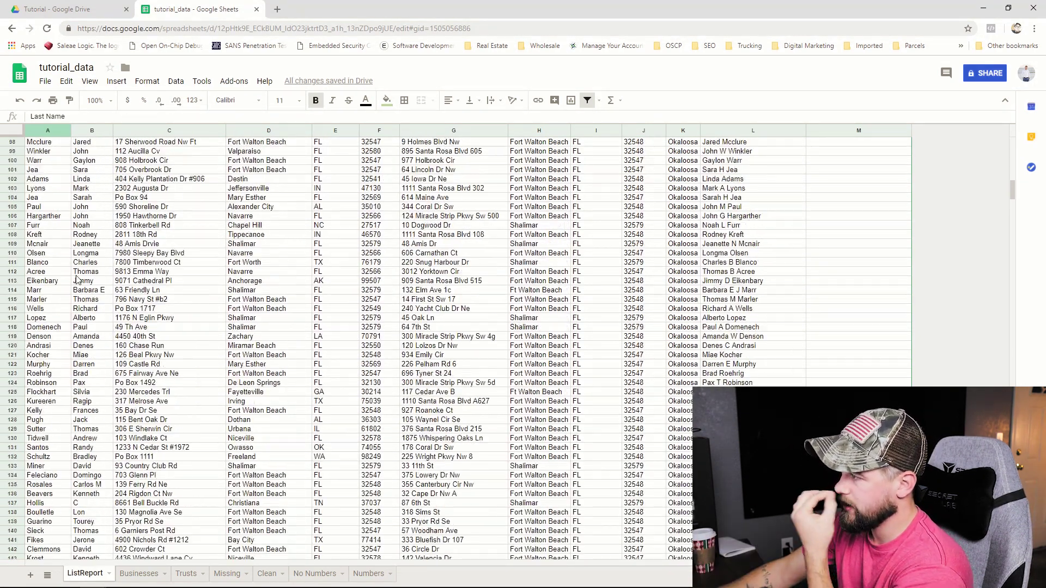
pyautogui.click(46, 244)
pyautogui.click(43, 262)
pyautogui.click(32, 354)
pyautogui.scroll(20, 76, 364)
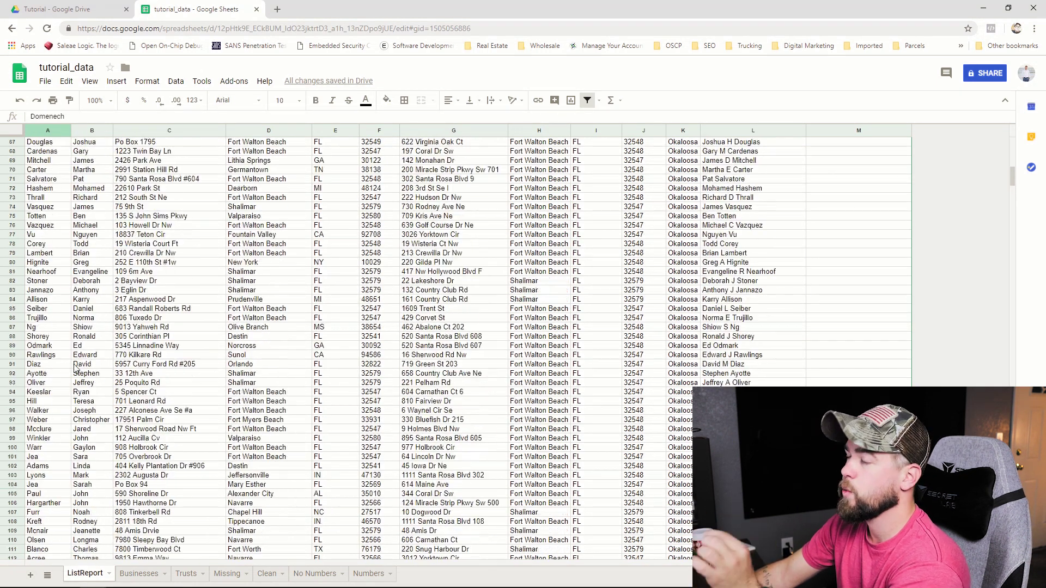
pyautogui.scroll(8, 86, 338)
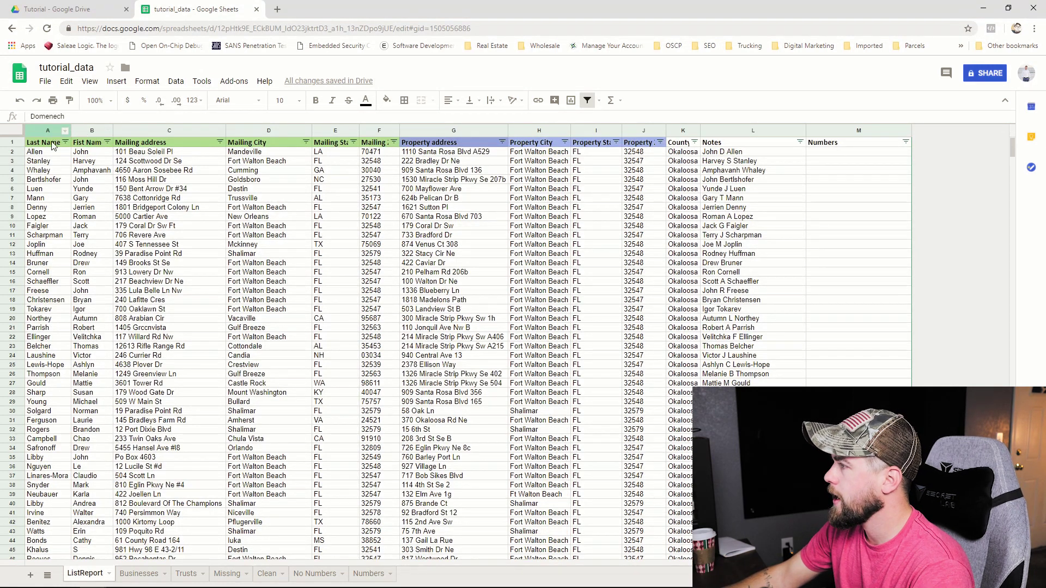
pyautogui.click(88, 154)
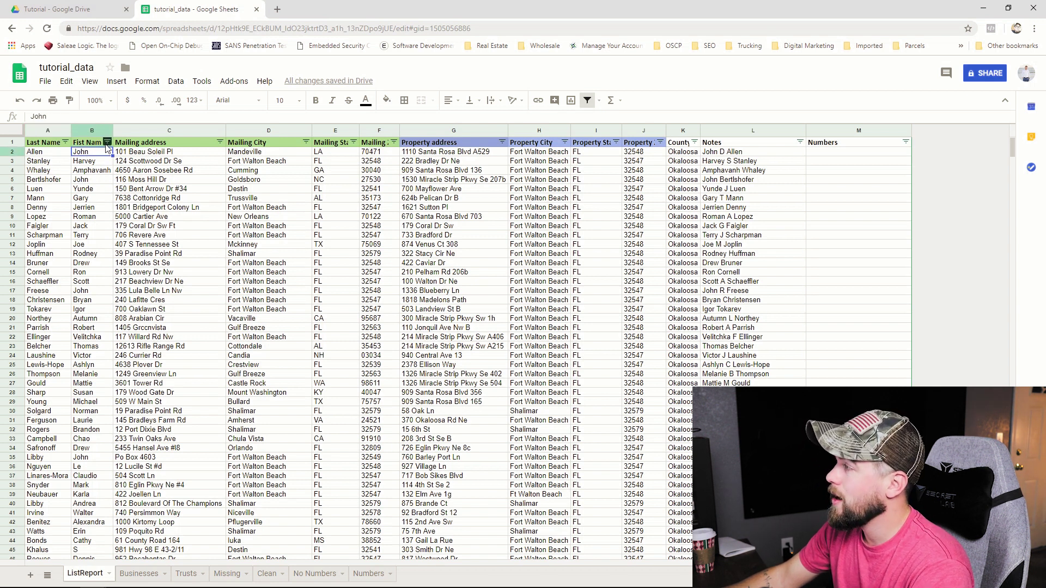
pyautogui.click(107, 143)
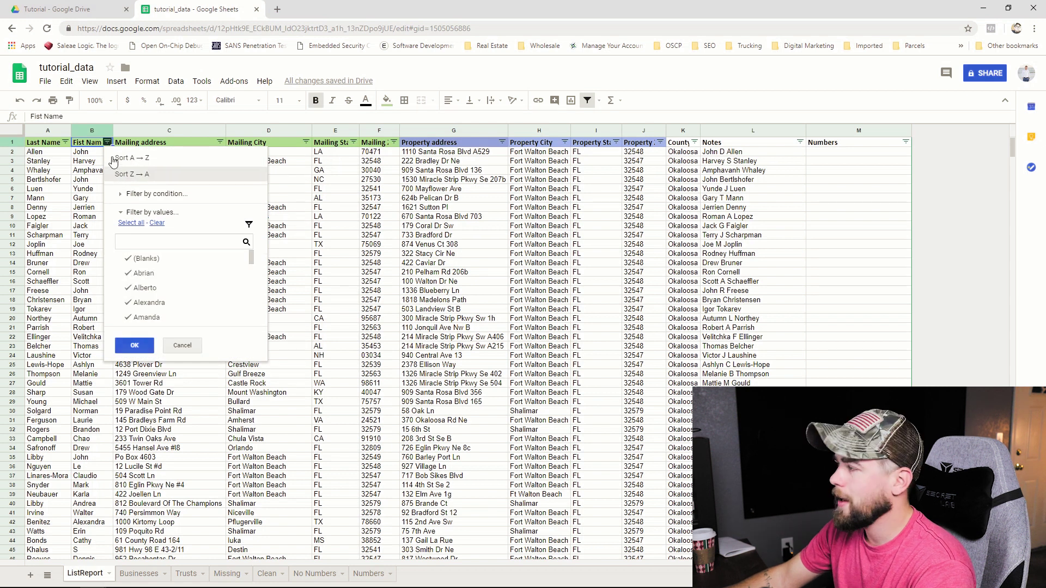
pyautogui.click(137, 195)
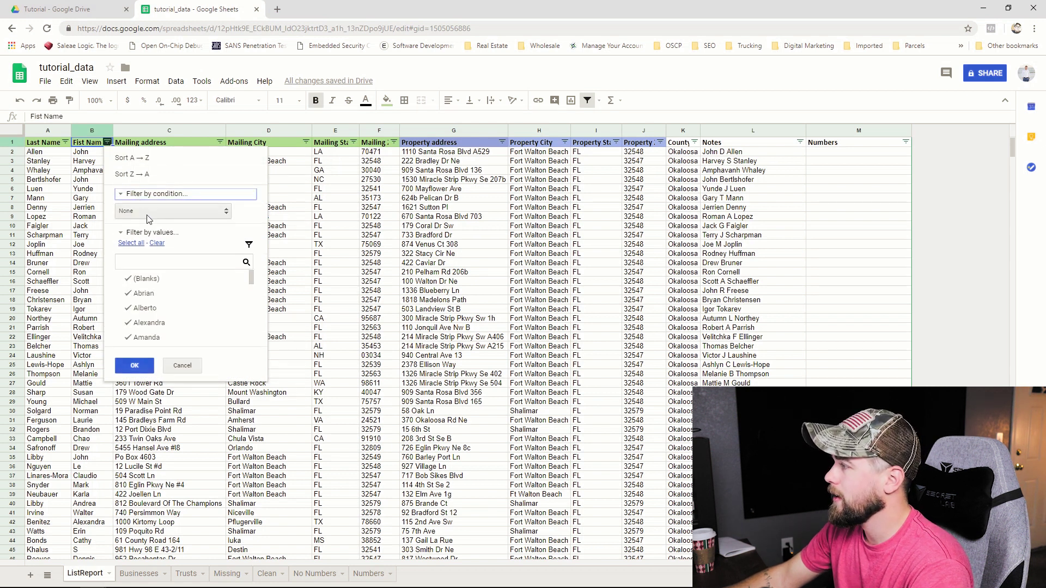
pyautogui.click(148, 218)
pyautogui.click(147, 215)
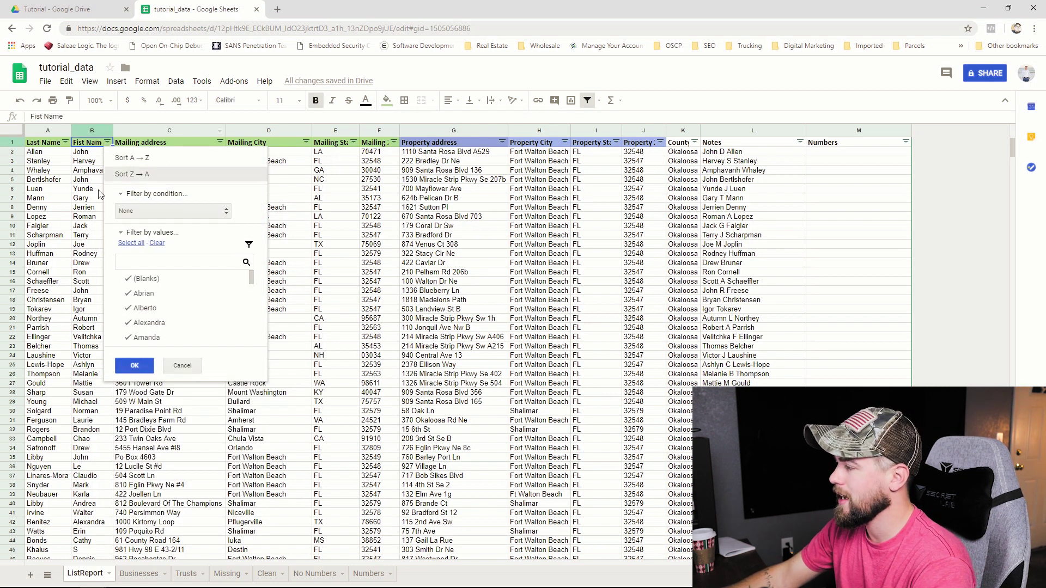
pyautogui.click(78, 512)
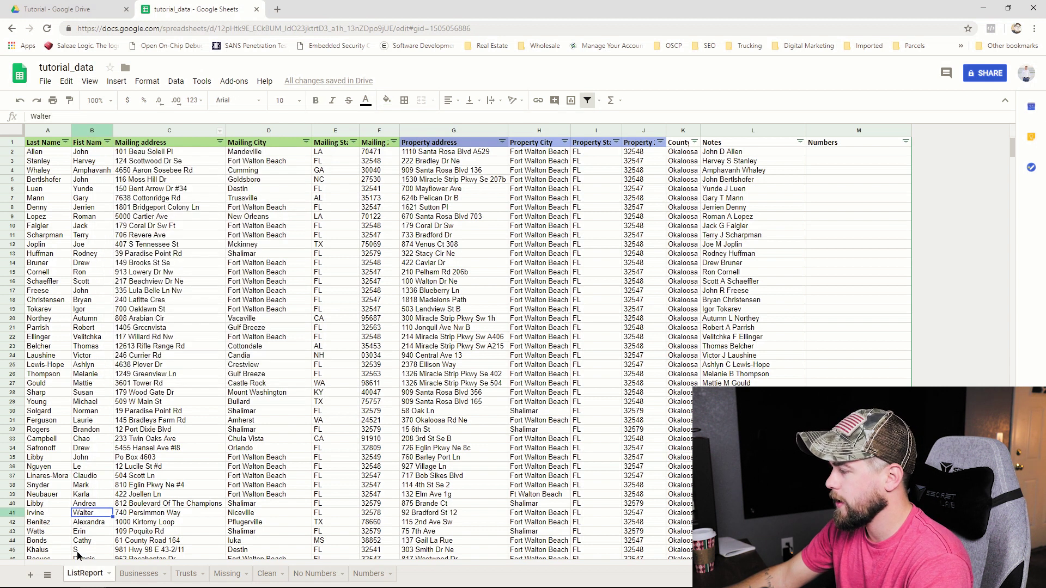
# Copy ListReport row 45, whose first name is only an initial, into row 2 of the Missing sheet.
pyautogui.click(81, 550)
pyautogui.scroll(-2, 81, 550)
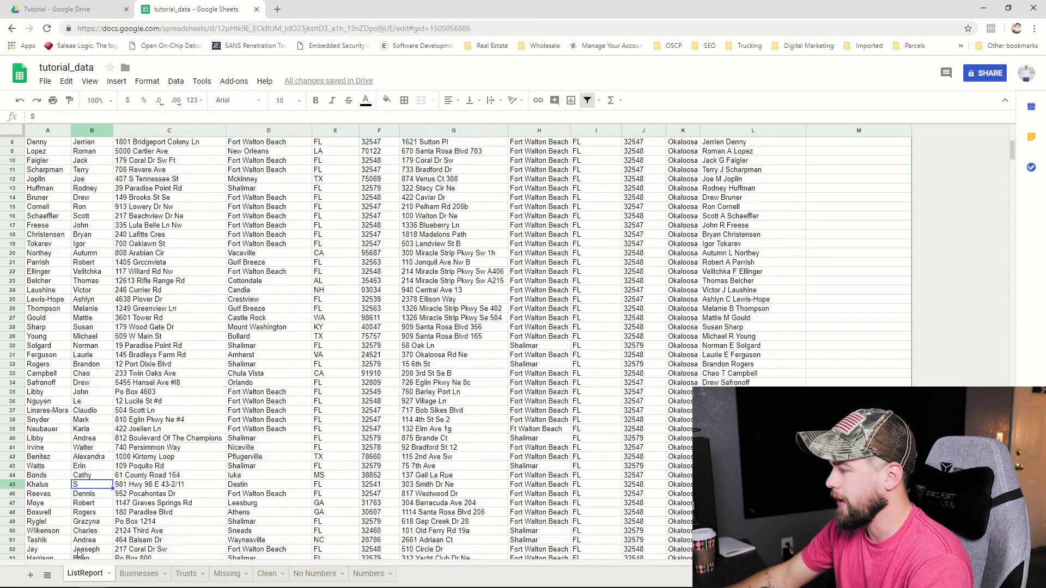
pyautogui.click(28, 485)
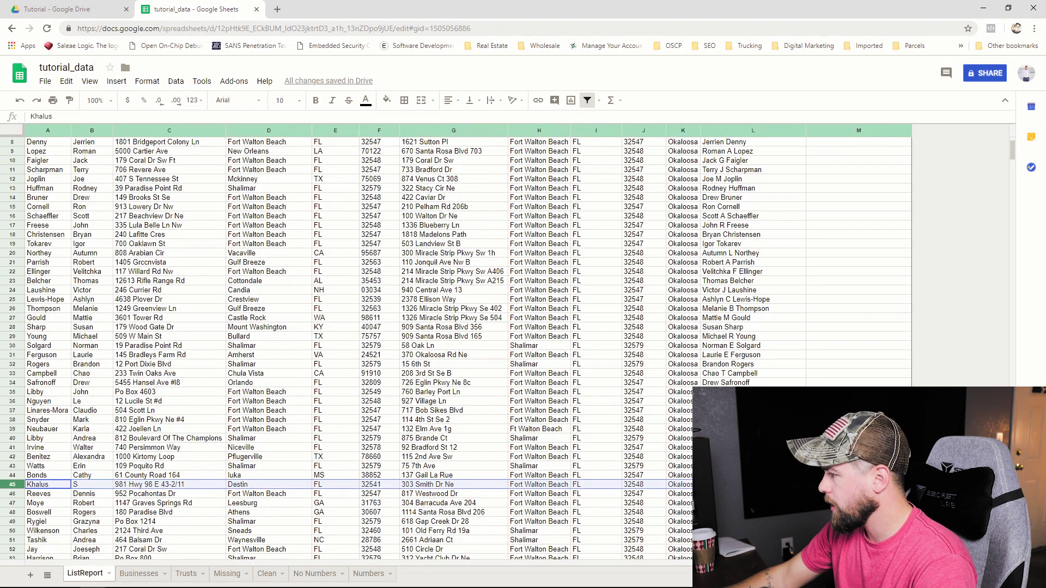
pyautogui.click(12, 485)
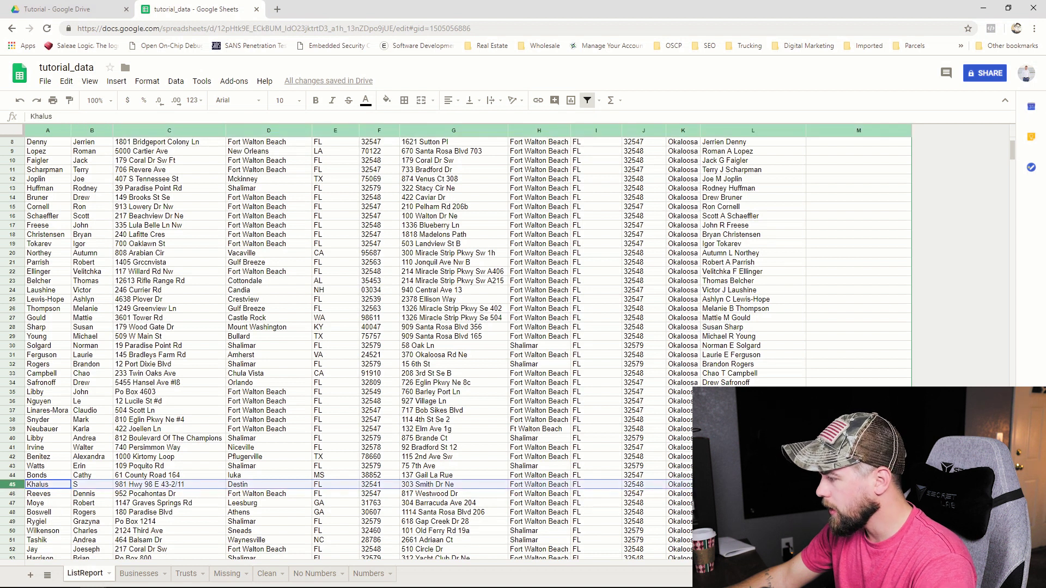
pyautogui.click(229, 574)
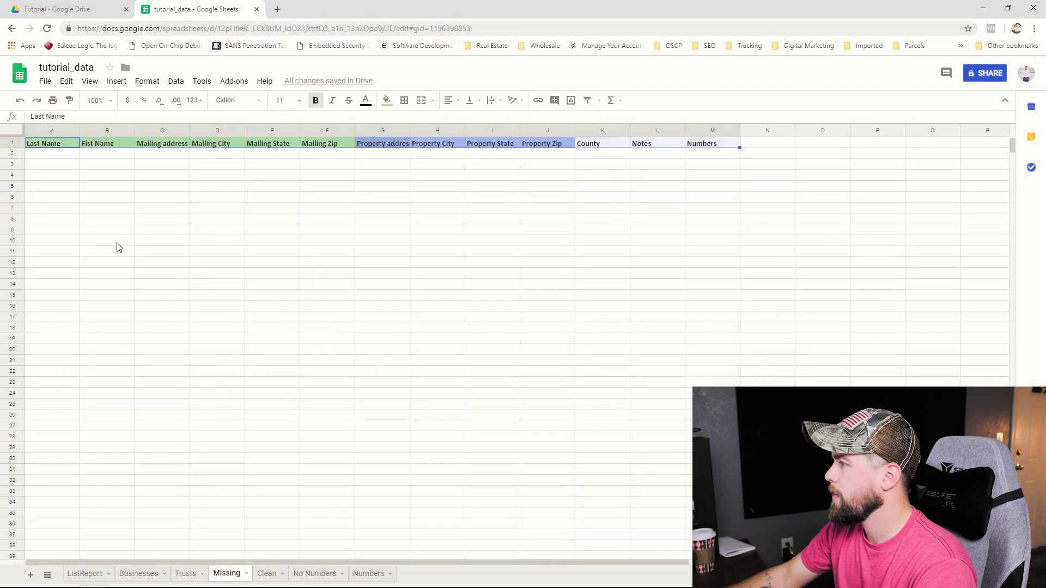
pyautogui.click(38, 157)
pyautogui.hotkey('ctrl', 'v')
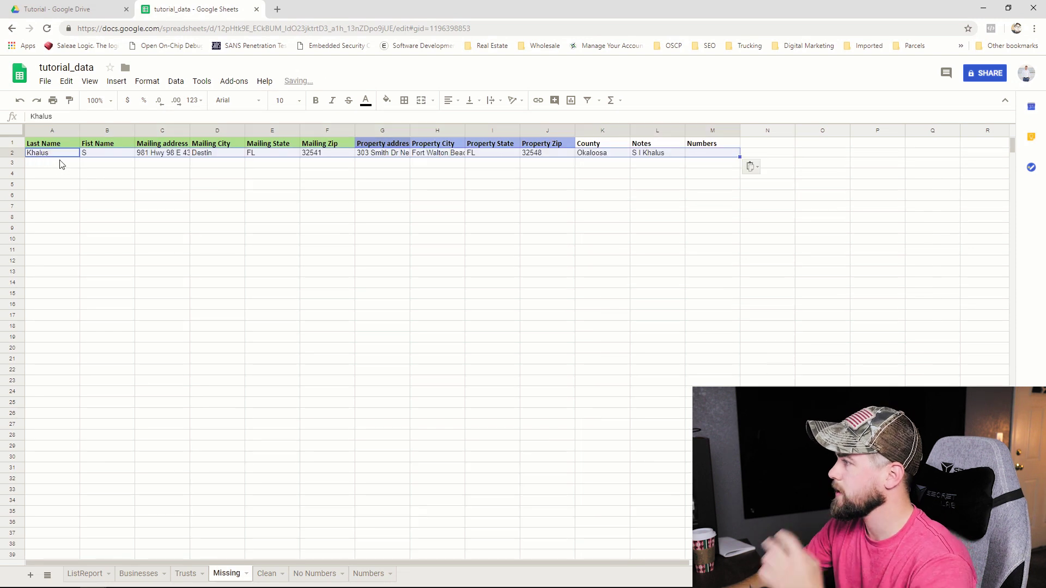
# Examine the incomplete owner's first name, notes, property address and property city on the Missing sheet.
pyautogui.click(105, 155)
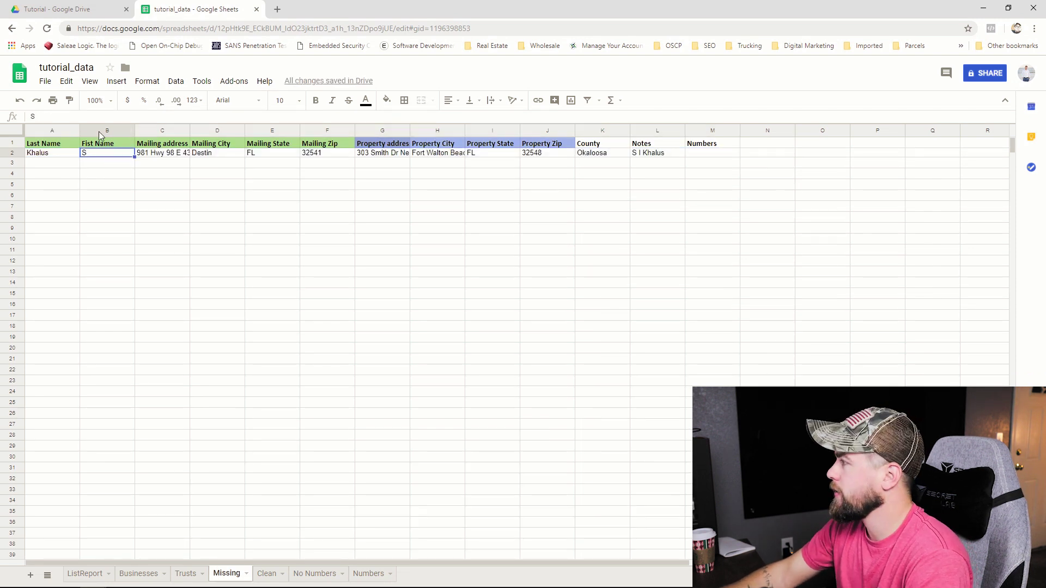
pyautogui.click(656, 154)
pyautogui.click(401, 157)
pyautogui.click(439, 155)
pyautogui.click(386, 166)
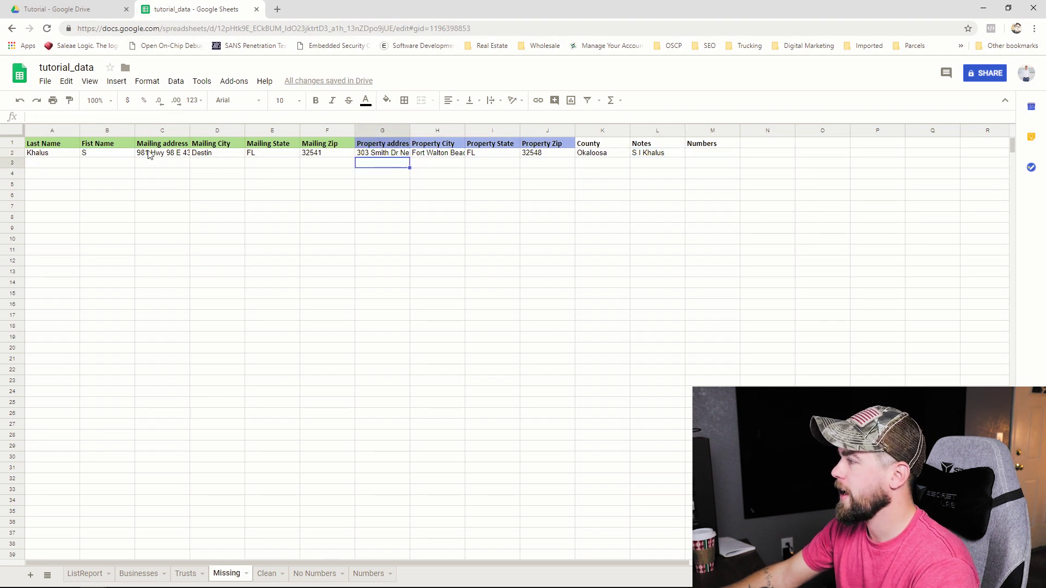
pyautogui.click(104, 158)
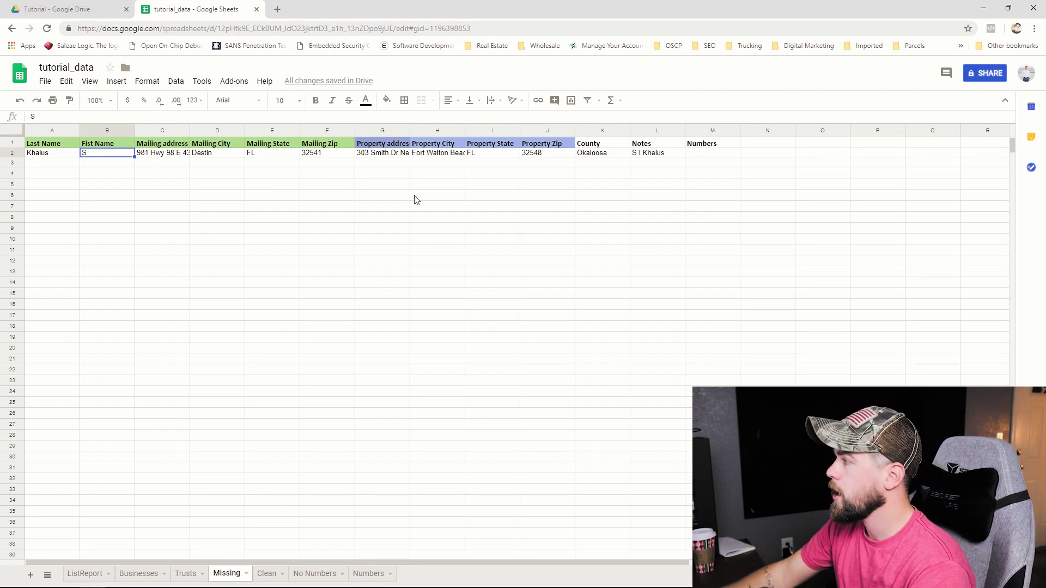
pyautogui.click(194, 187)
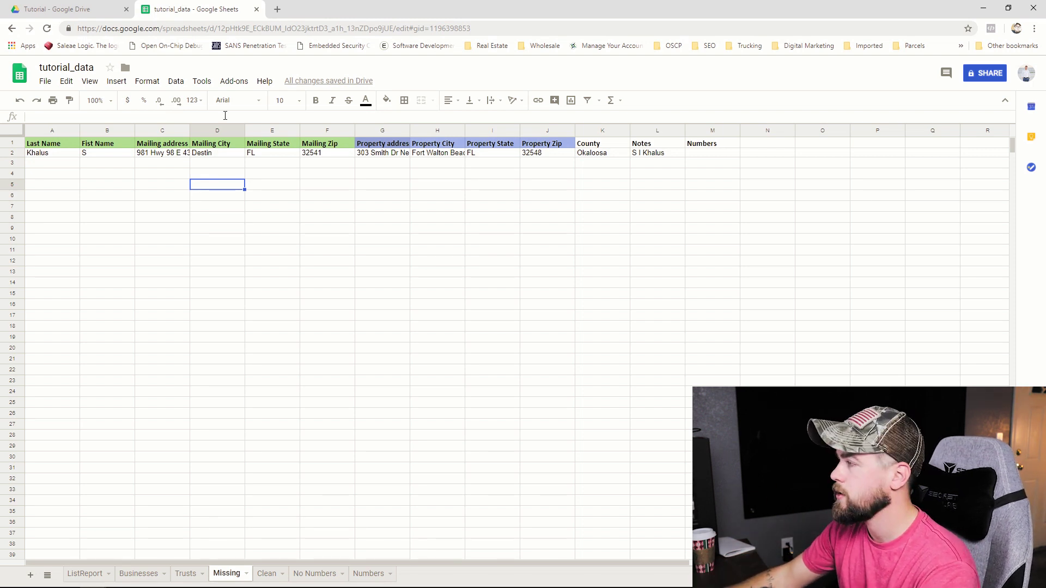
pyautogui.click(292, 262)
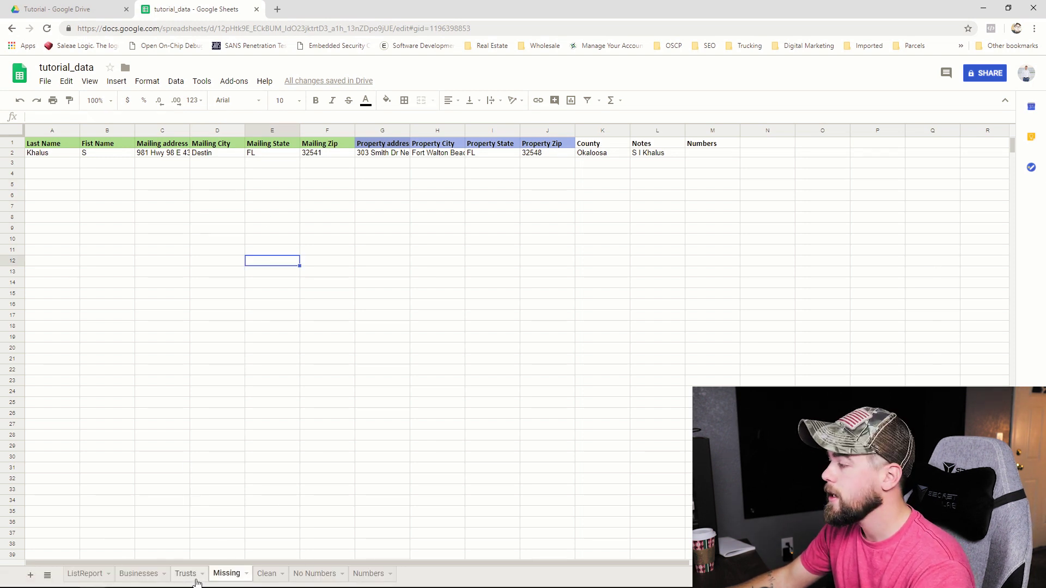
# Check the rows collected on the Trusts and Businesses sheets, and return to ListReport.
pyautogui.click(191, 576)
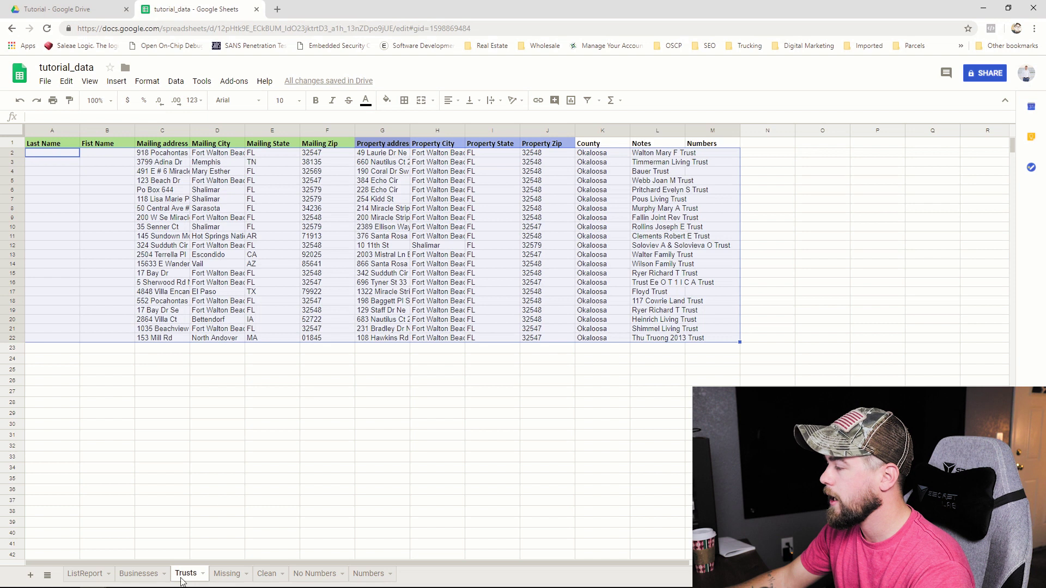
pyautogui.click(140, 575)
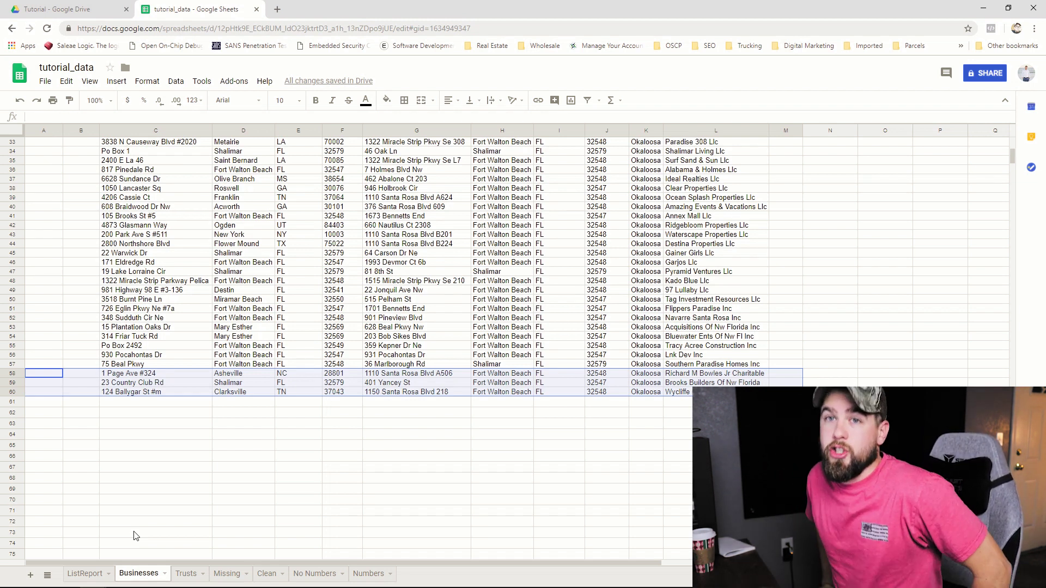
pyautogui.hotkey('ctrl', 'shift', 'pageup')
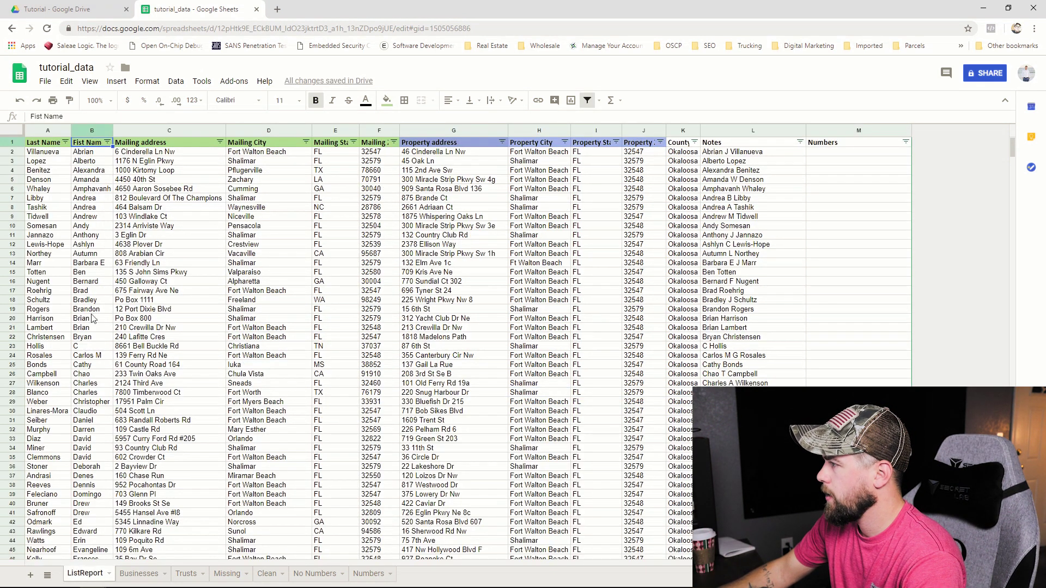
# Filter the first-name column on ListReport by the condition Text is exactly C.
pyautogui.click(107, 143)
pyautogui.click(122, 195)
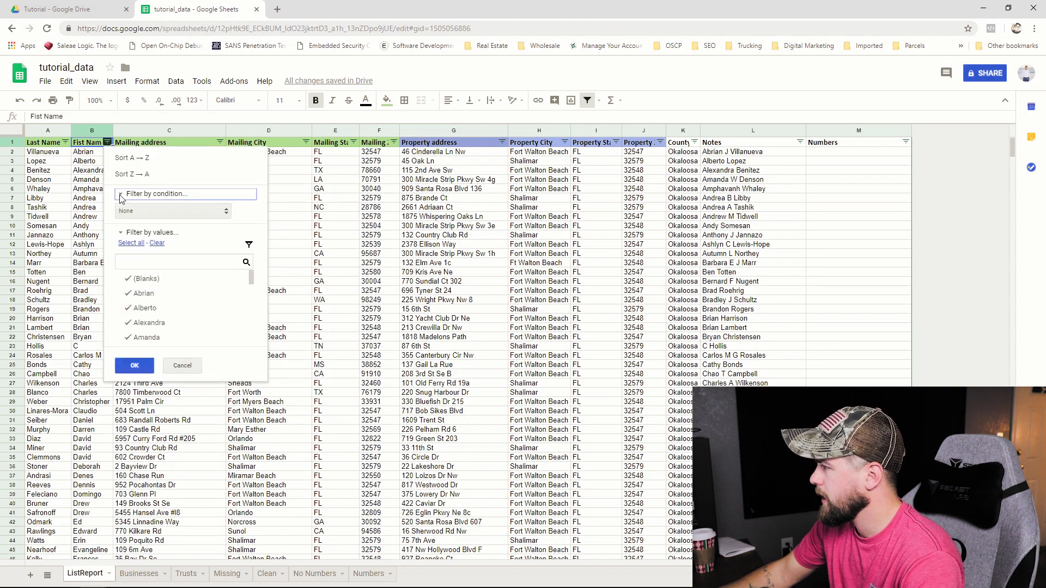
pyautogui.click(124, 212)
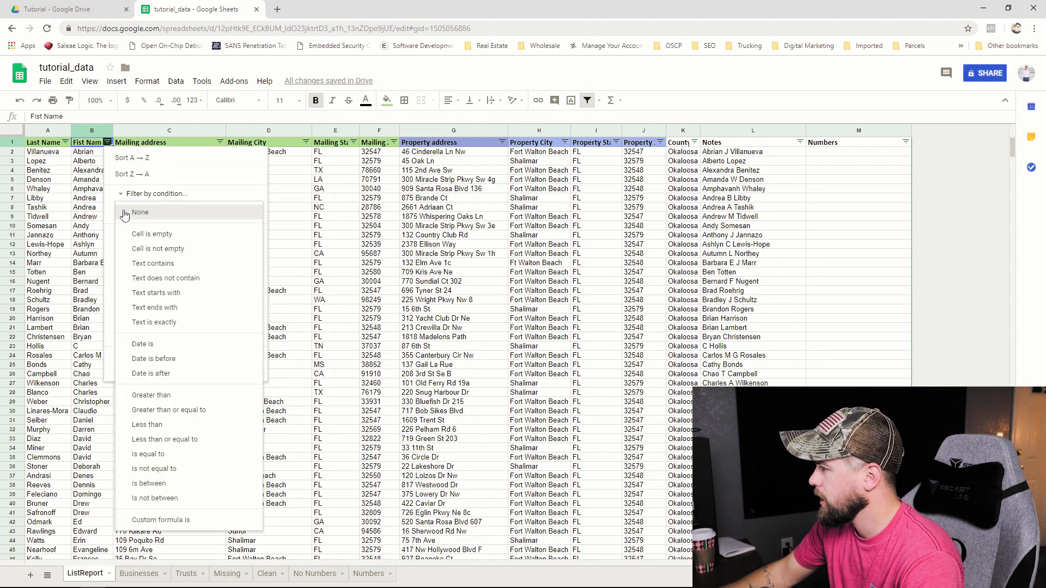
pyautogui.click(199, 322)
pyautogui.click(135, 231)
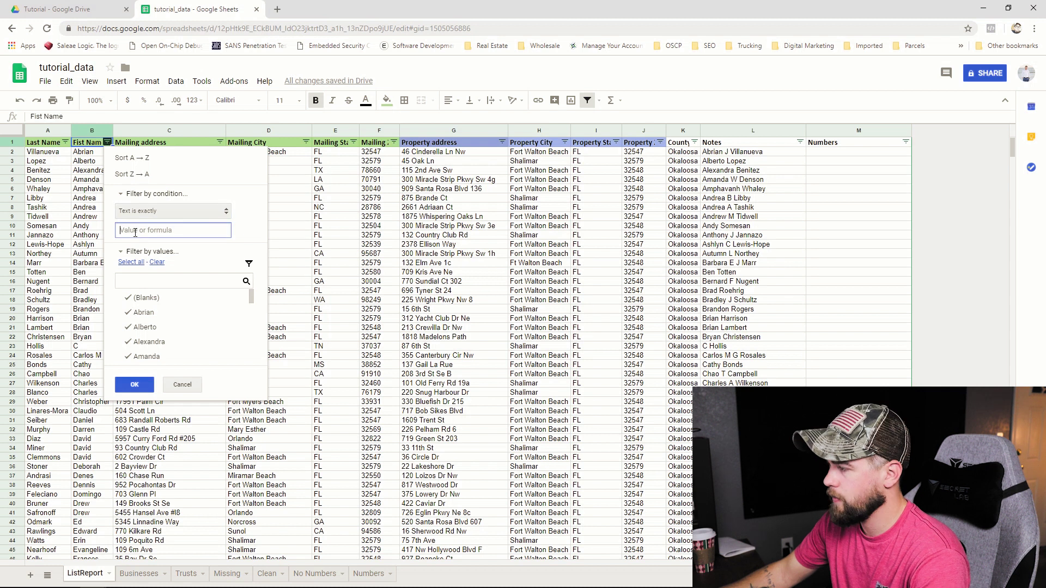
pyautogui.write('C')
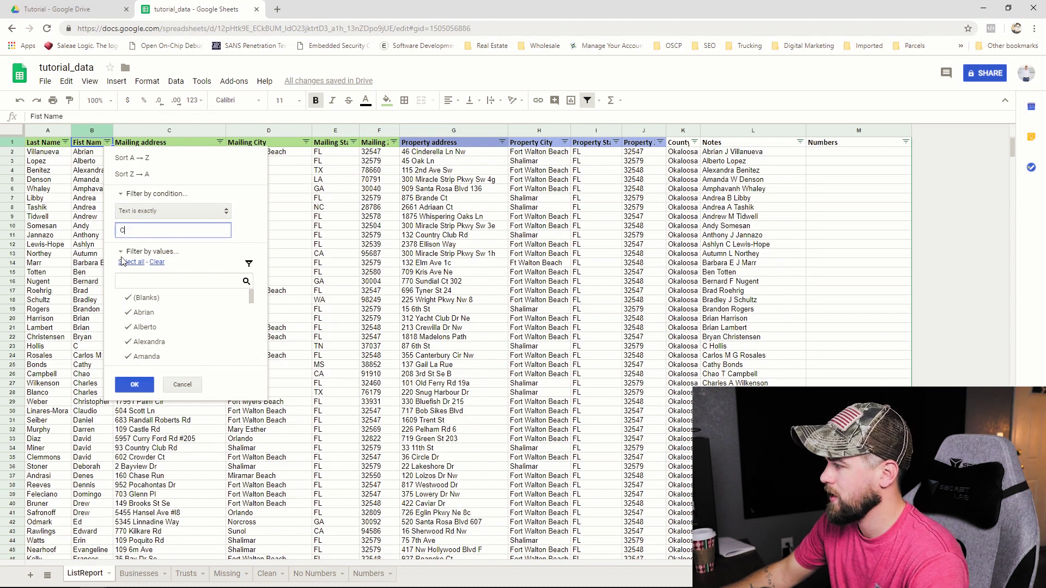
pyautogui.click(135, 385)
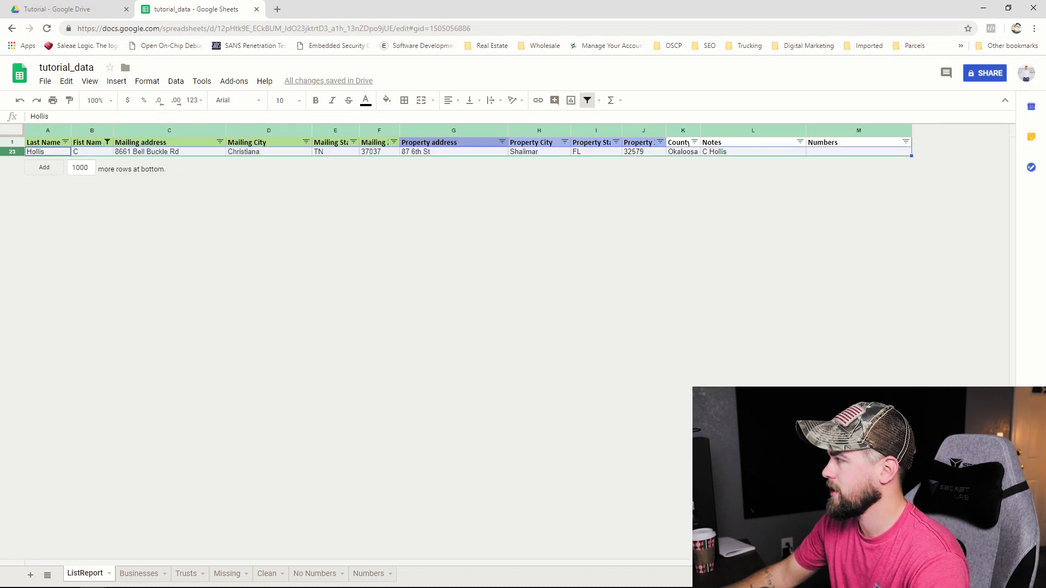
# Move the filtered row 23 from ListReport to row 3 of the Missing sheet, and return to ListReport.
pyautogui.hotkey('ctrl', 'c')
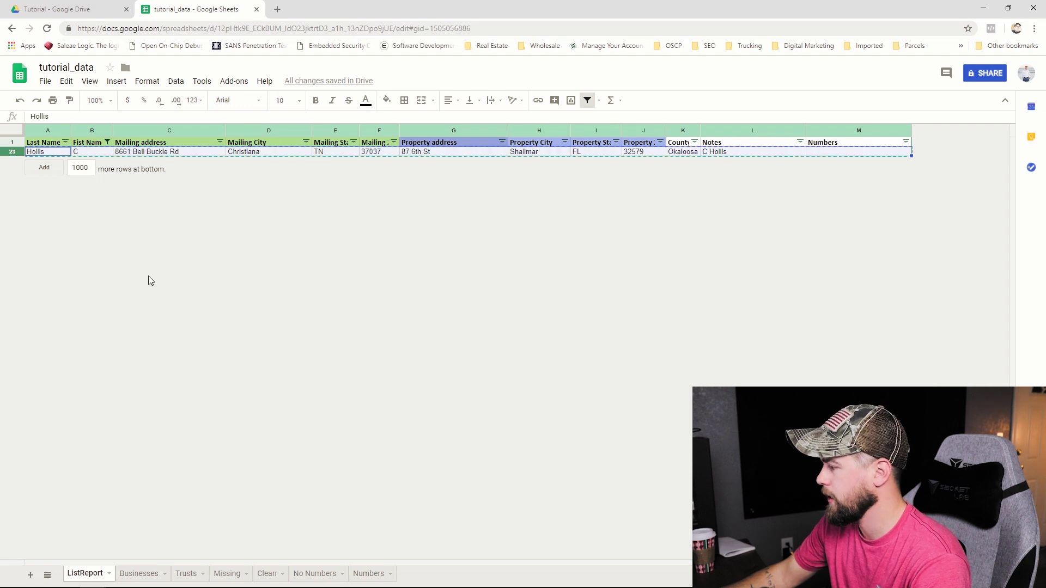
pyautogui.click(216, 578)
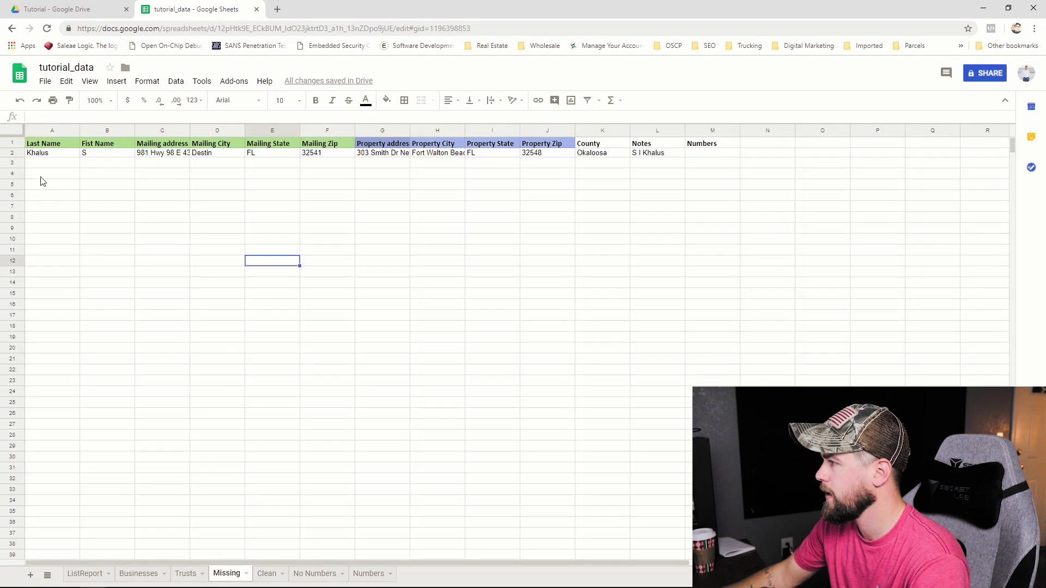
pyautogui.click(34, 165)
pyautogui.hotkey('ctrl', 'v')
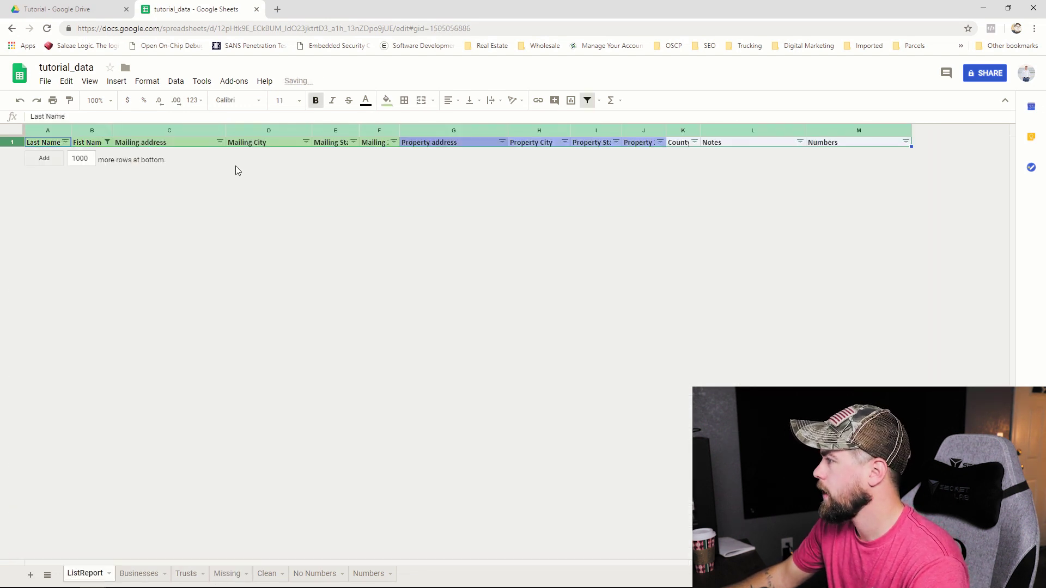
# Change the first-name filter condition on ListReport to Text is exactly A.
pyautogui.click(67, 143)
pyautogui.click(107, 143)
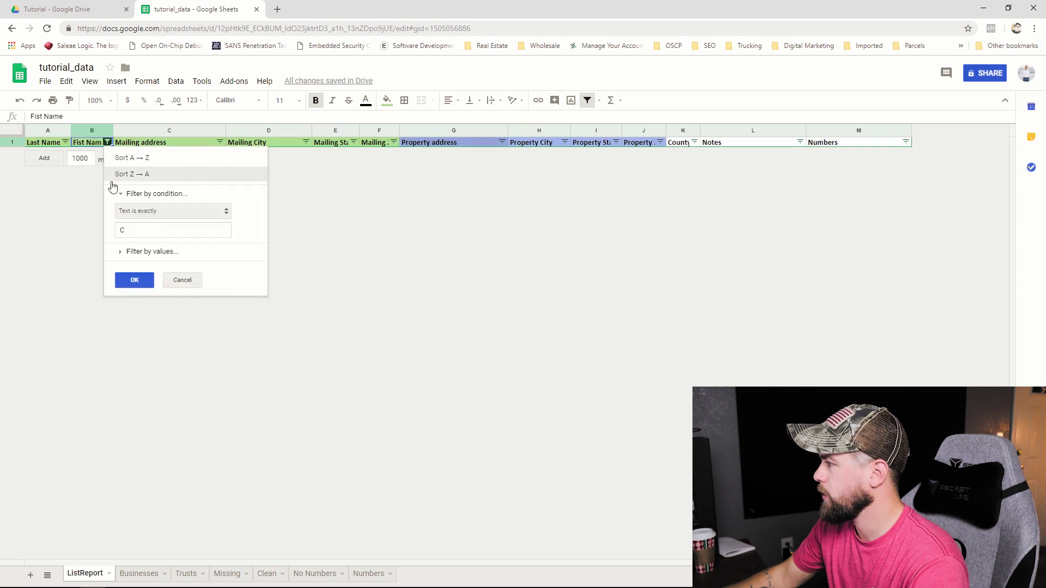
pyautogui.click(123, 230)
pyautogui.press('BackSpace')
pyautogui.write('A')
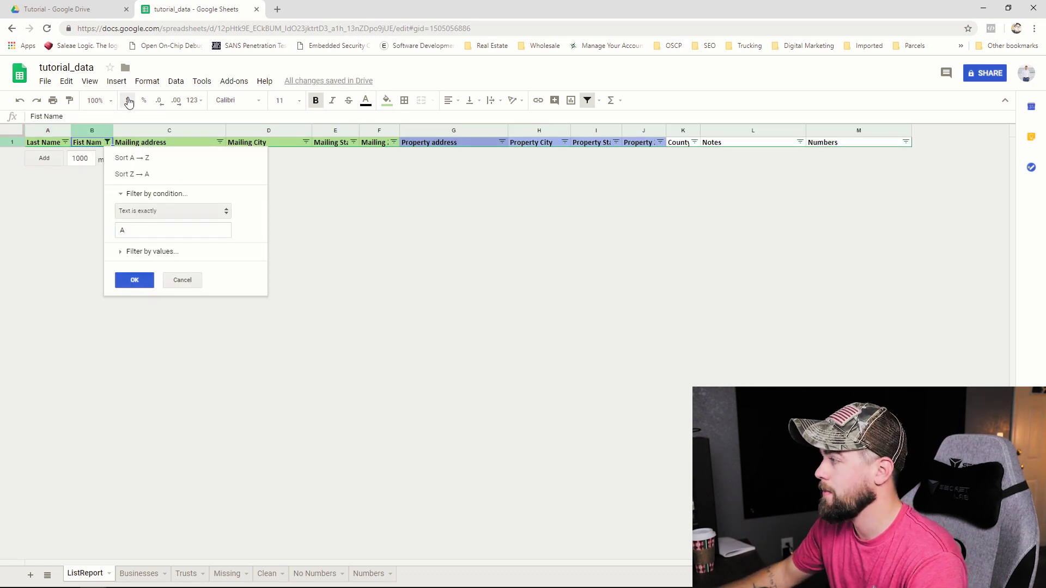
pyautogui.click(135, 281)
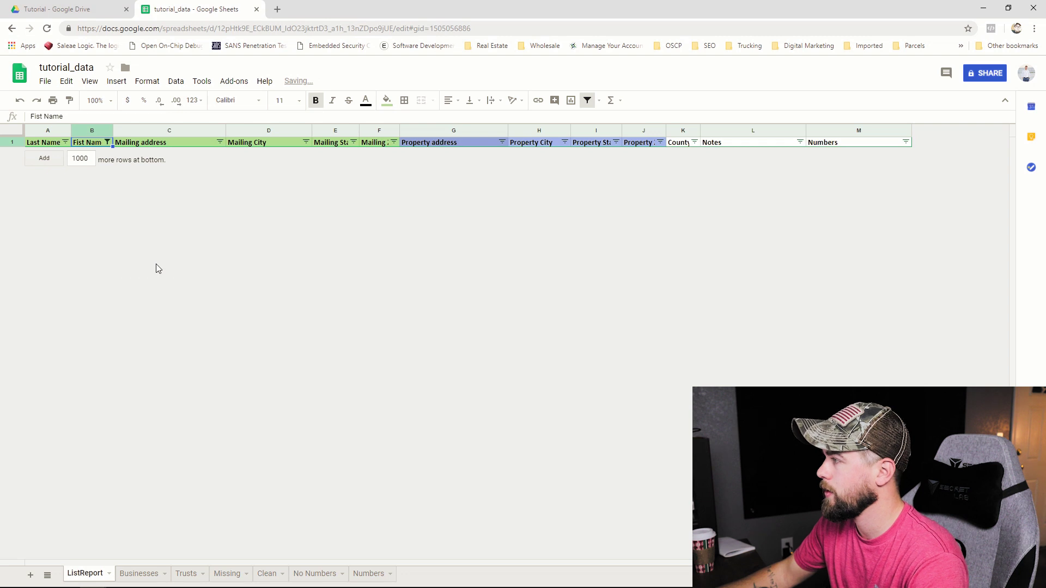
# Remove the filter from ListReport and copy its rows 2 through 146 to the Clean sheet, starting in cell A2.
pyautogui.hotkey('ctrl', 'z')
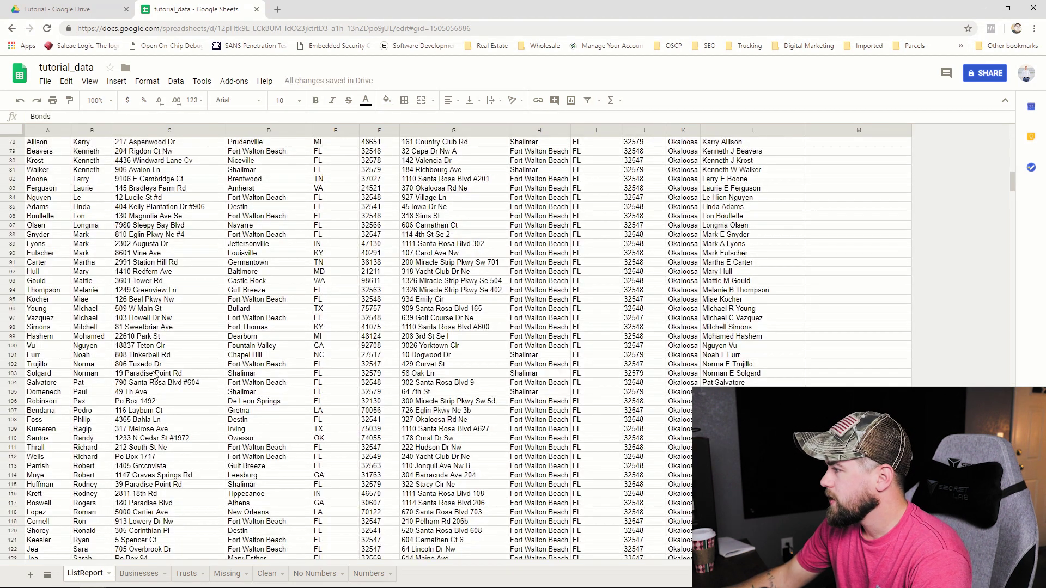
pyautogui.scroll(-20, 127, 482)
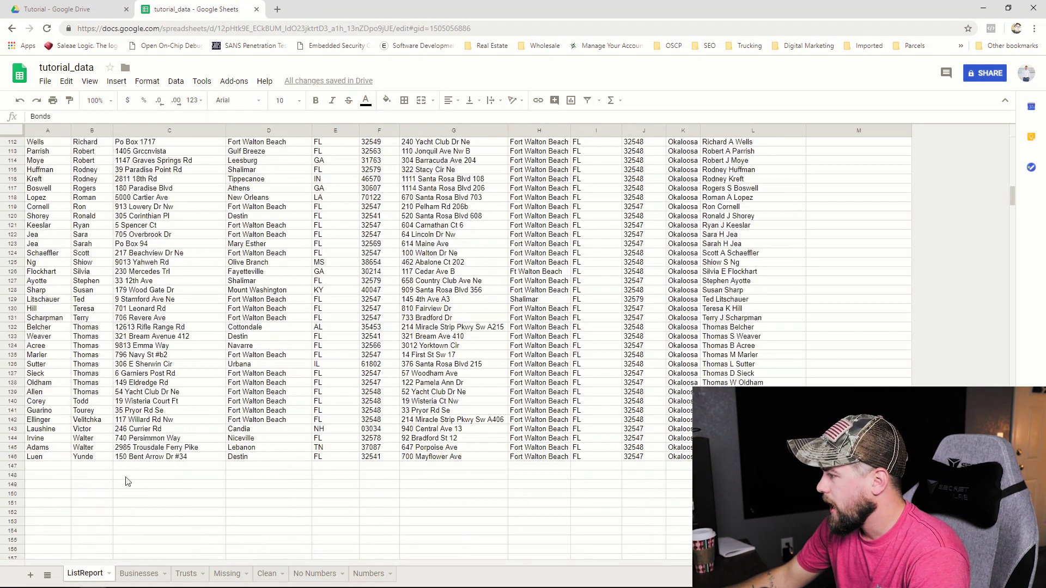
pyautogui.click(11, 456)
pyautogui.scroll(20, 97, 421)
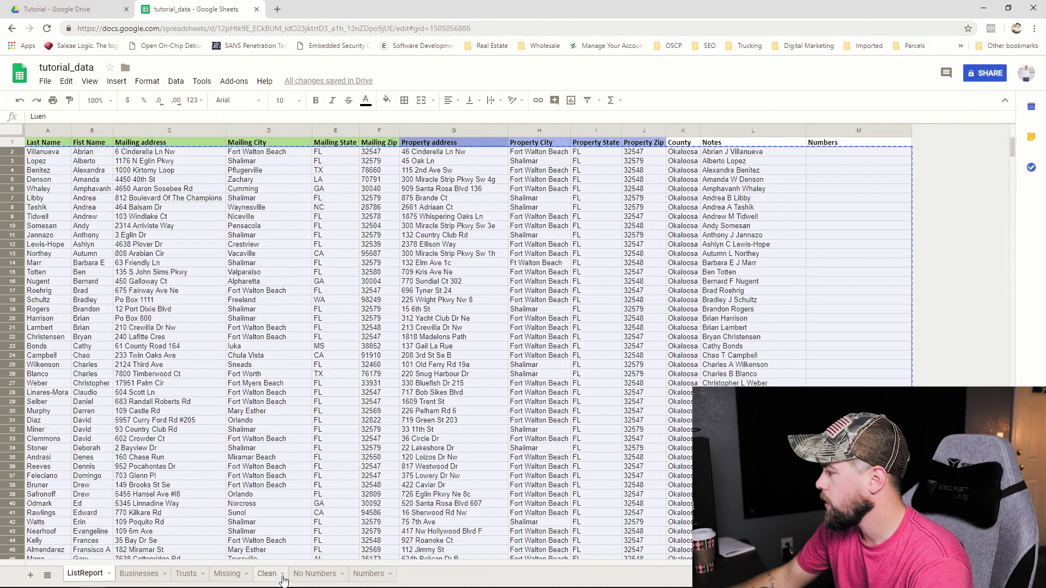
pyautogui.click(267, 573)
pyautogui.click(32, 158)
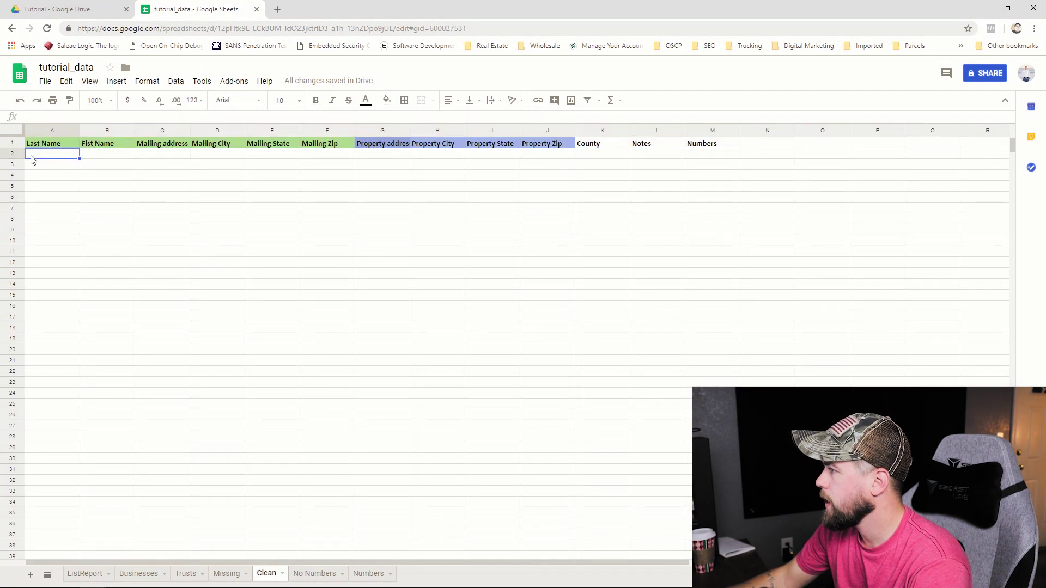
pyautogui.hotkey('ctrl', 'v')
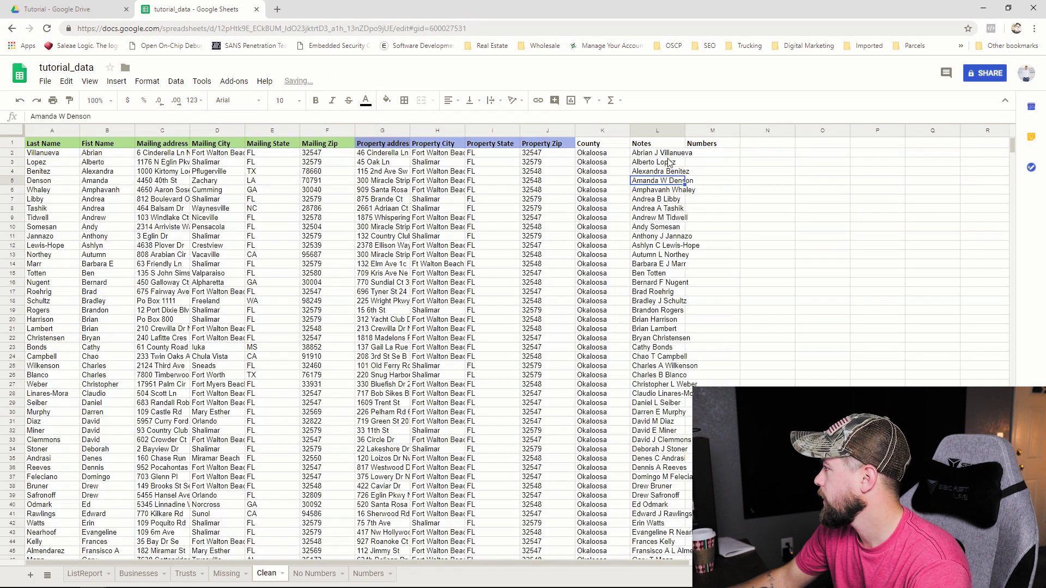
# Fit the Notes column's width to its contents on the Clean sheet and clear its entries in rows 2 through 146.
pyautogui.click(688, 133)
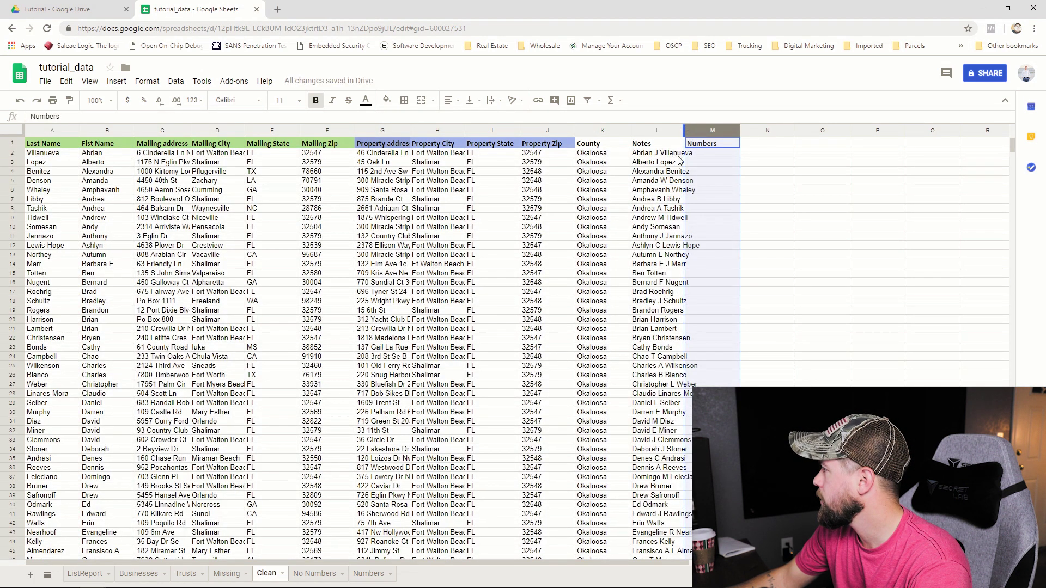
pyautogui.doubleClick(684, 131)
pyautogui.click(679, 155)
pyautogui.scroll(-20, 680, 327)
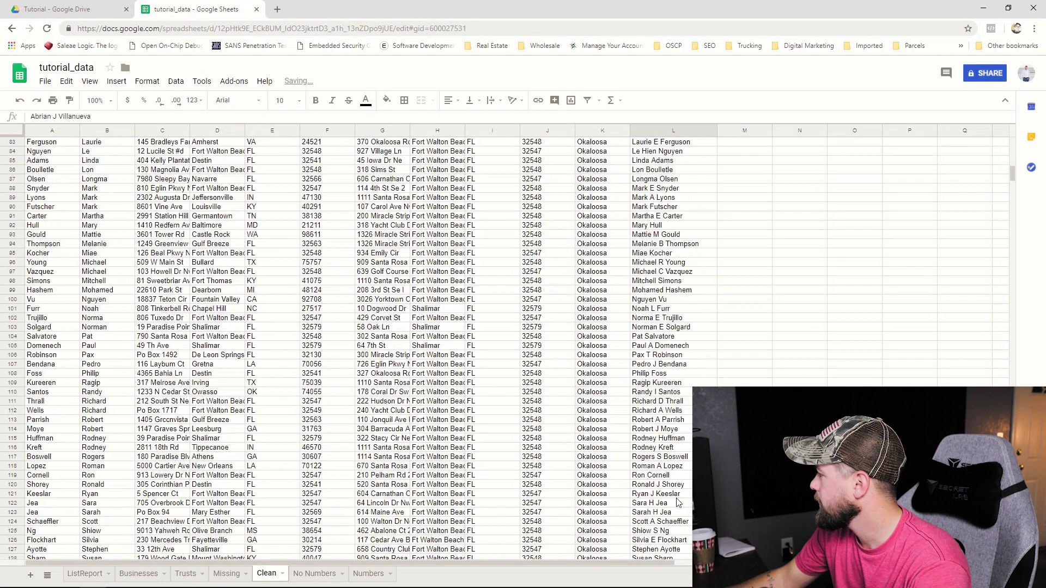
pyautogui.scroll(-13, 678, 502)
pyautogui.keyDown('shift'); pyautogui.click(664, 365); pyautogui.keyUp('shift')
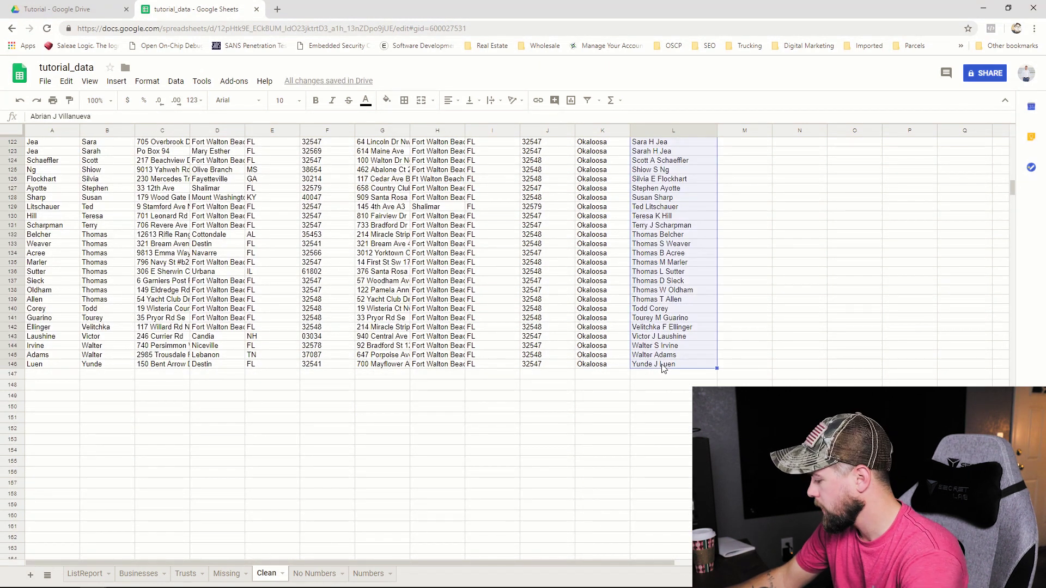
pyautogui.press('Delete')
# Look through the Clean sheet's rows to check the cleared Notes column and the remaining owner data.
pyautogui.scroll(16, 640, 327)
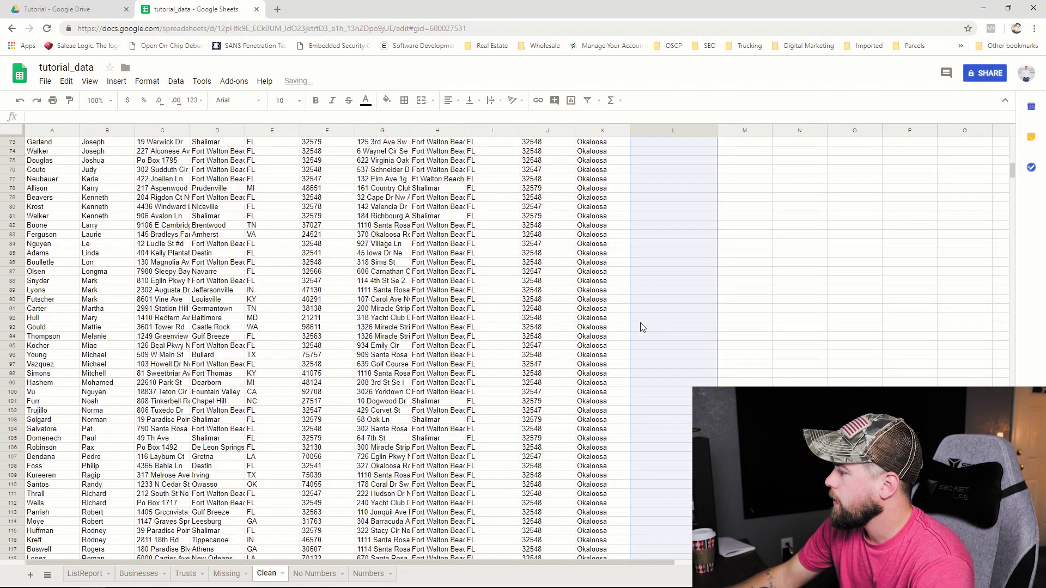
pyautogui.click(333, 309)
pyautogui.scroll(-16, 333, 309)
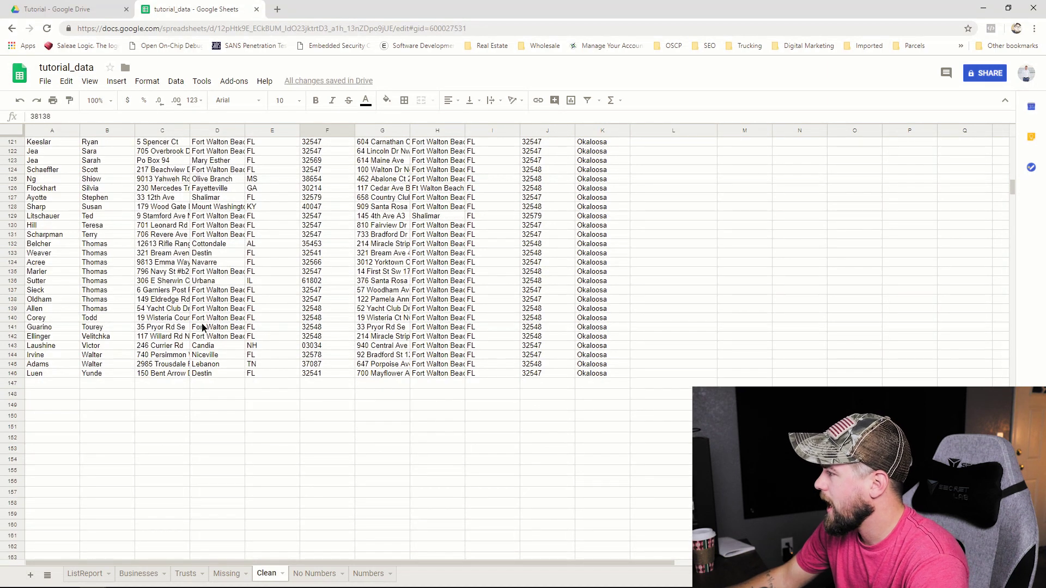
pyautogui.click(202, 327)
pyautogui.scroll(17, 201, 327)
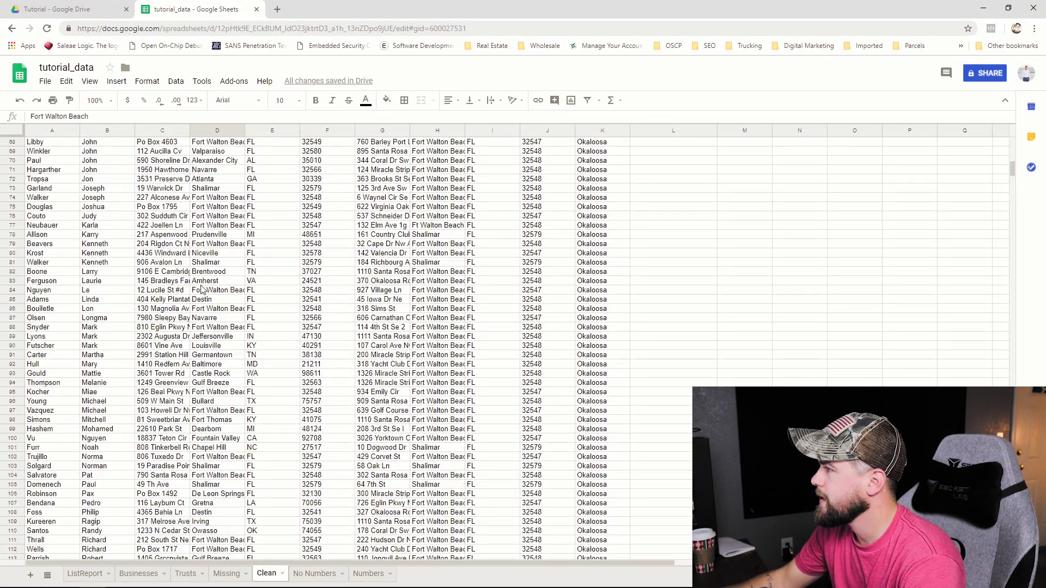
# Insert one empty column before the Last Name column on the Clean sheet.
pyautogui.scroll(20, 201, 289)
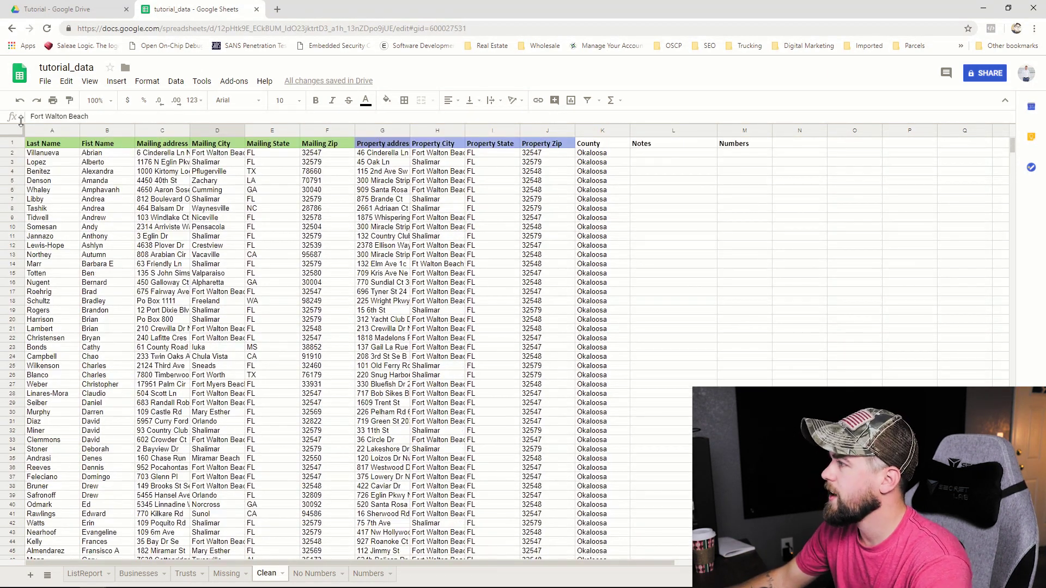
pyautogui.click(65, 80)
pyautogui.click(436, 291)
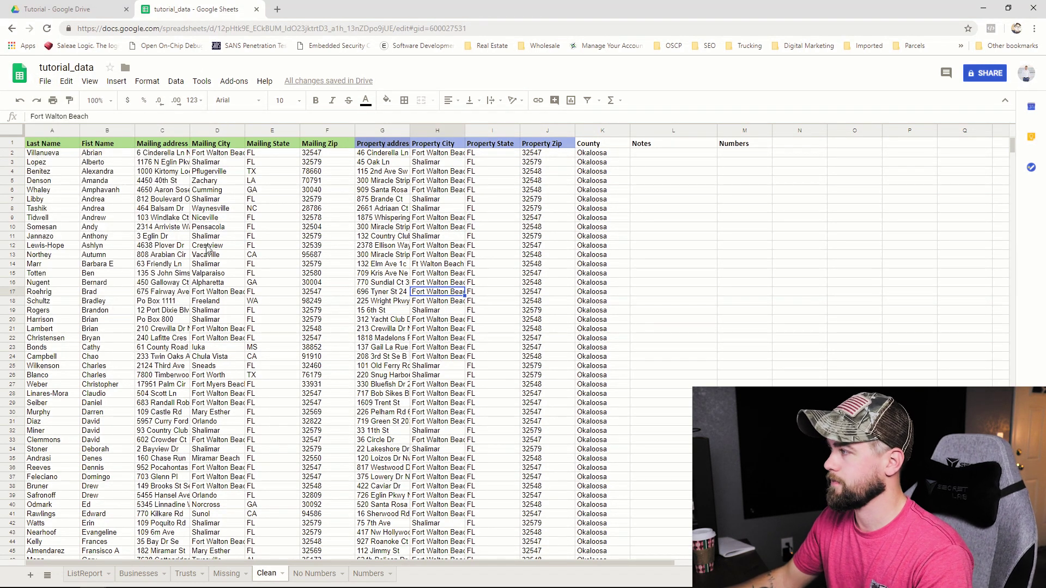
pyautogui.click(50, 132)
pyautogui.rightClick(50, 132)
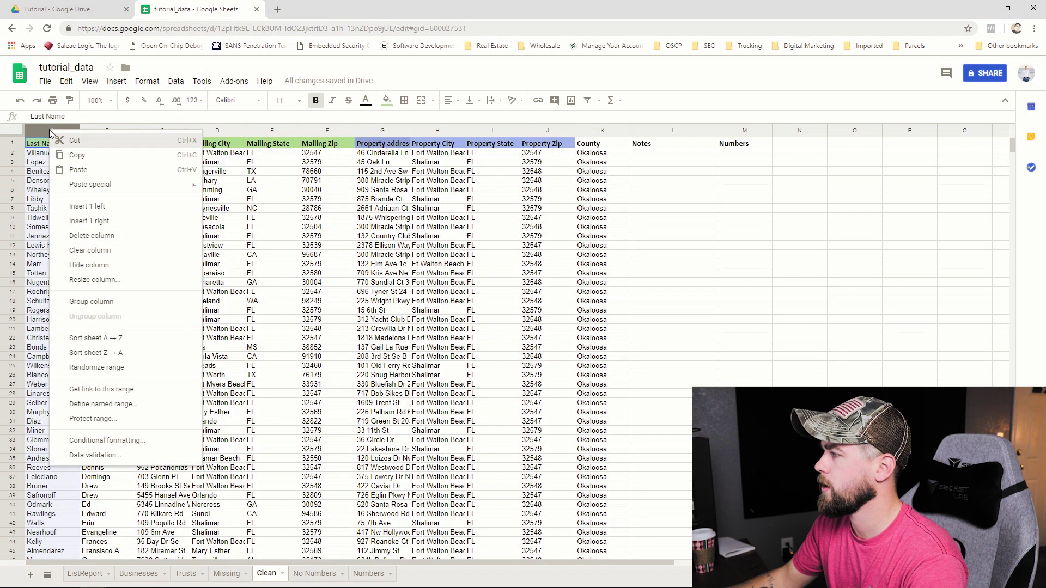
pyautogui.click(89, 205)
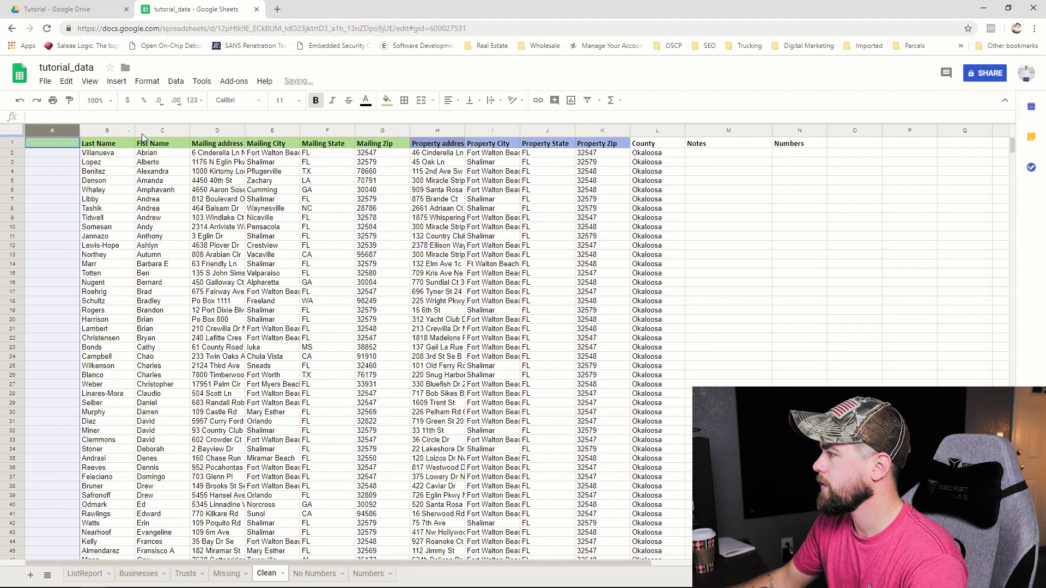
# Move the Fist Name column into empty column A on the Clean sheet and delete the emptied column C.
pyautogui.click(161, 132)
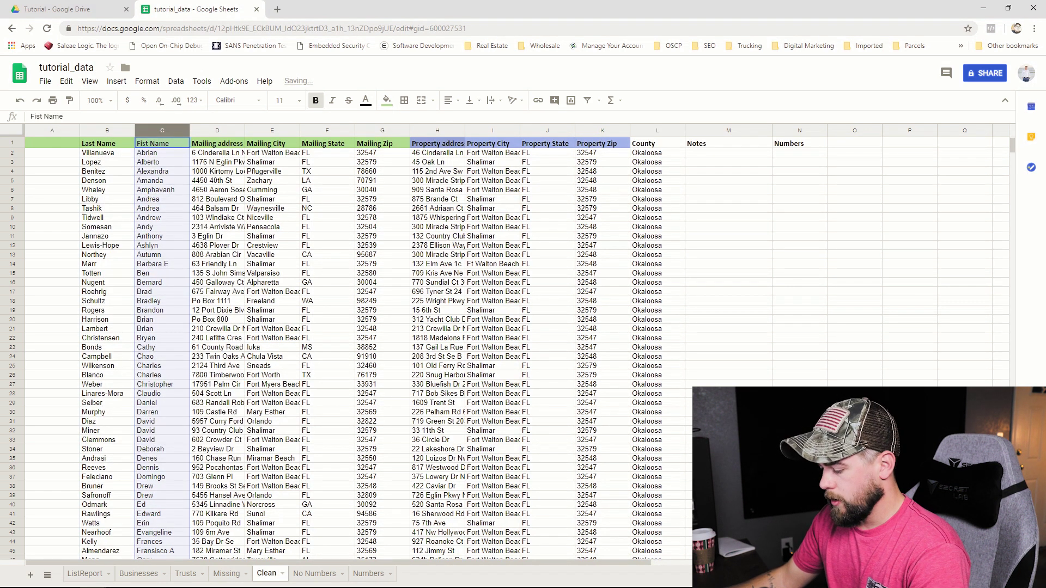
pyautogui.click(54, 132)
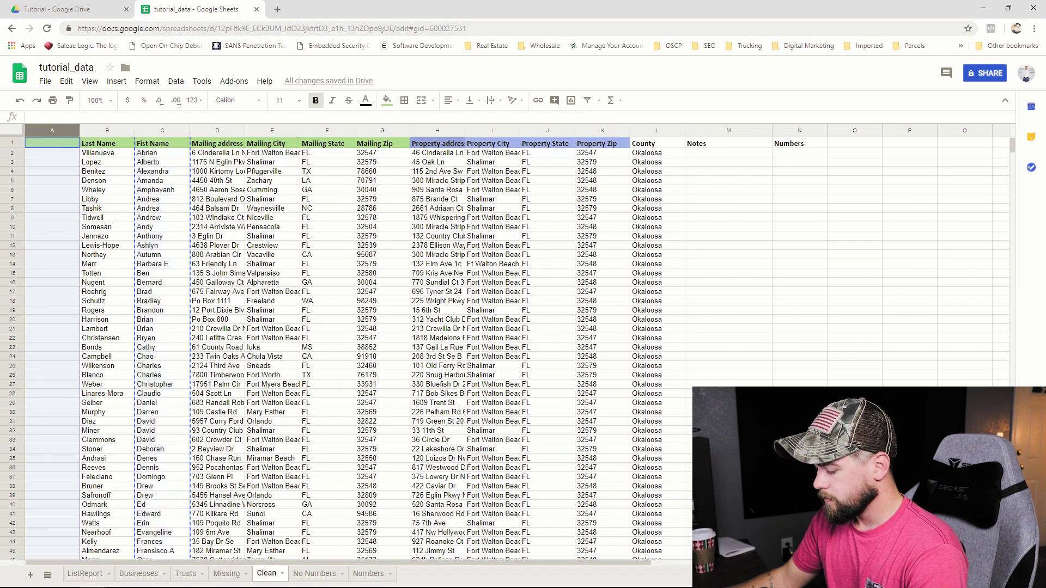
pyautogui.hotkey('ctrl', 'v')
pyautogui.click(163, 132)
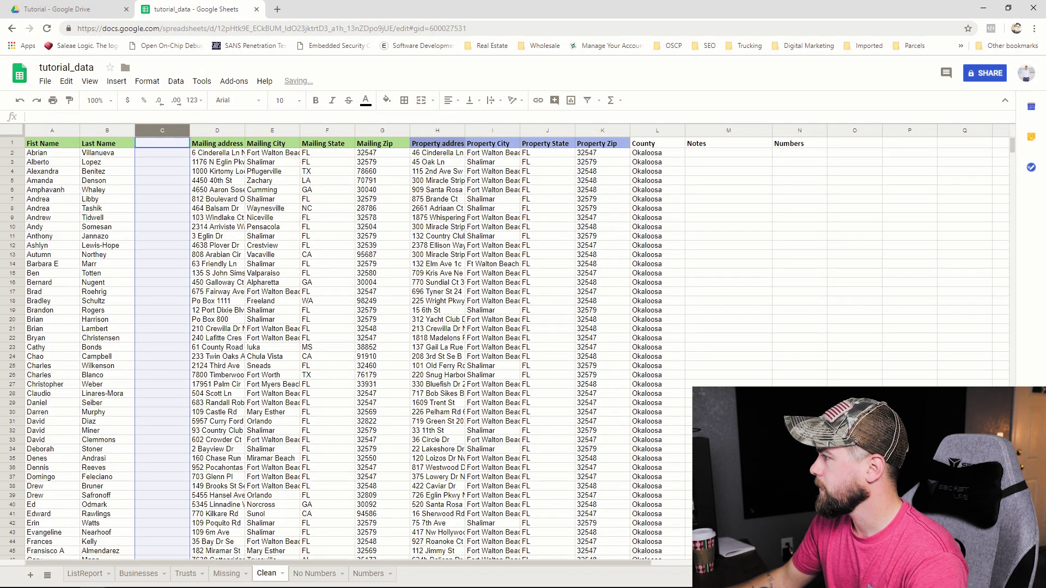
pyautogui.rightClick(164, 133)
pyautogui.click(218, 236)
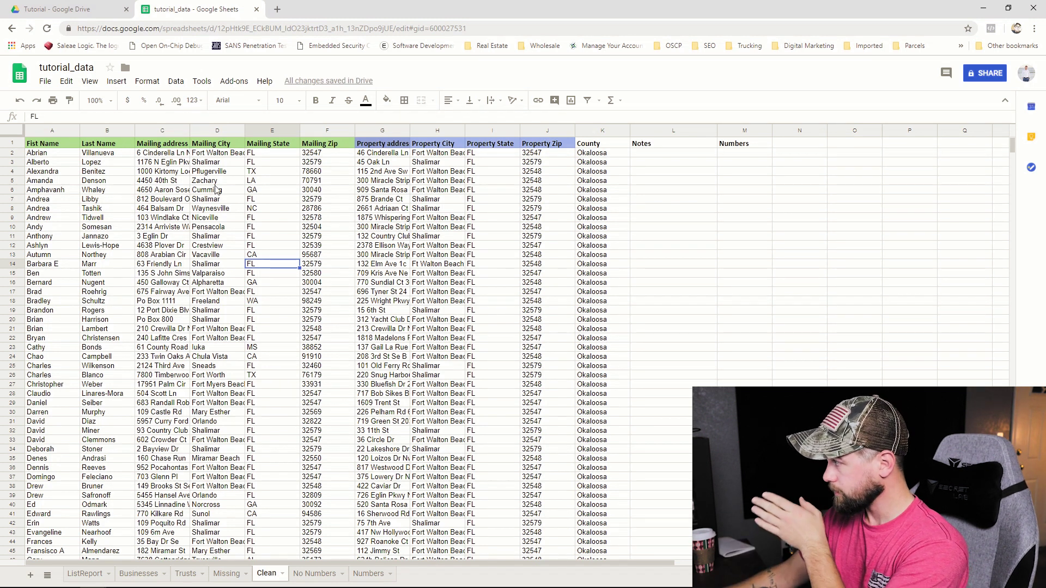
pyautogui.click(665, 162)
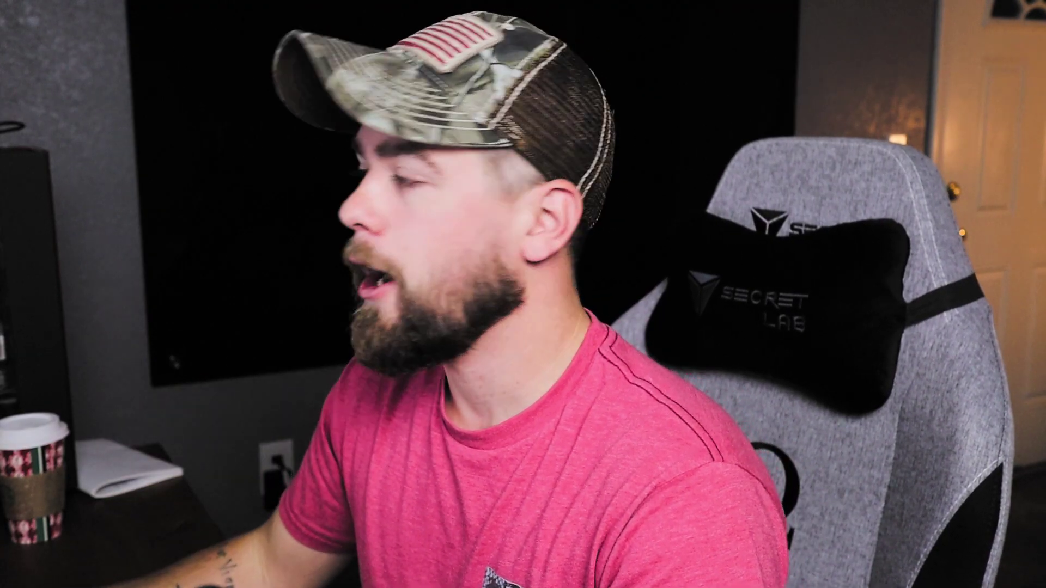